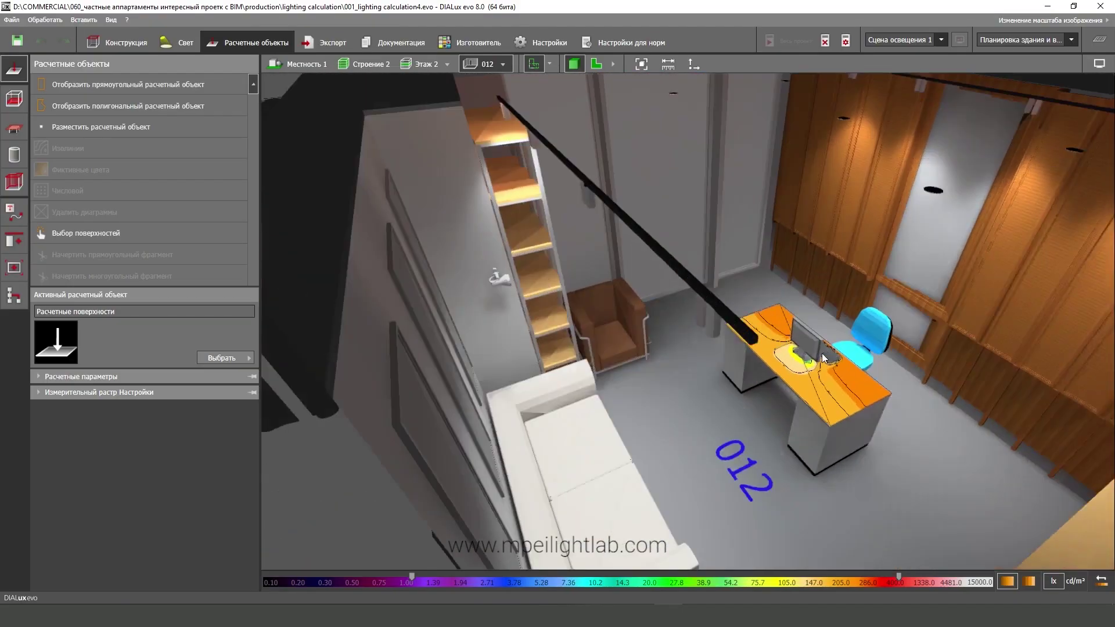
# Orbit the DIALux office in the Конструкция workspace to view the desk, pillar and shelves.
pyautogui.moveTo(821, 353); pyautogui.dragTo(811, 310, button='middle')
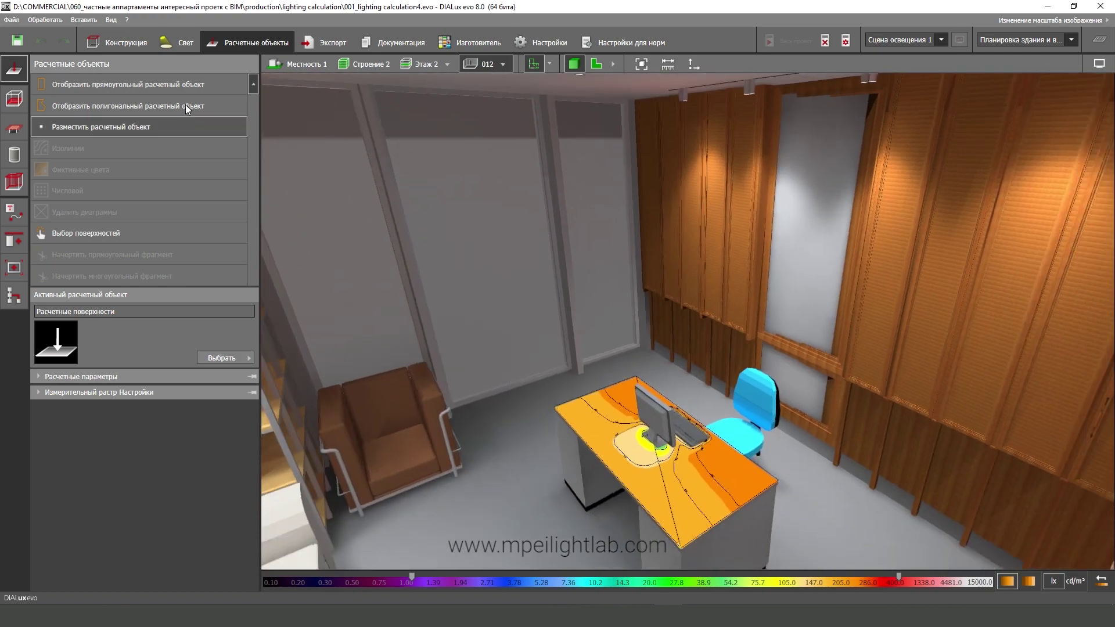
pyautogui.click(116, 42)
pyautogui.moveTo(602, 309)
pyautogui.mouseDown(button='middle')
pyautogui.moveTo(638, 278)
pyautogui.moveTo(653, 308)
pyautogui.moveTo(688, 294)
pyautogui.moveTo(639, 326)
pyautogui.moveTo(623, 381)
pyautogui.moveTo(568, 335)
pyautogui.moveTo(648, 321)
pyautogui.moveTo(633, 258)
pyautogui.mouseUp(button='middle')
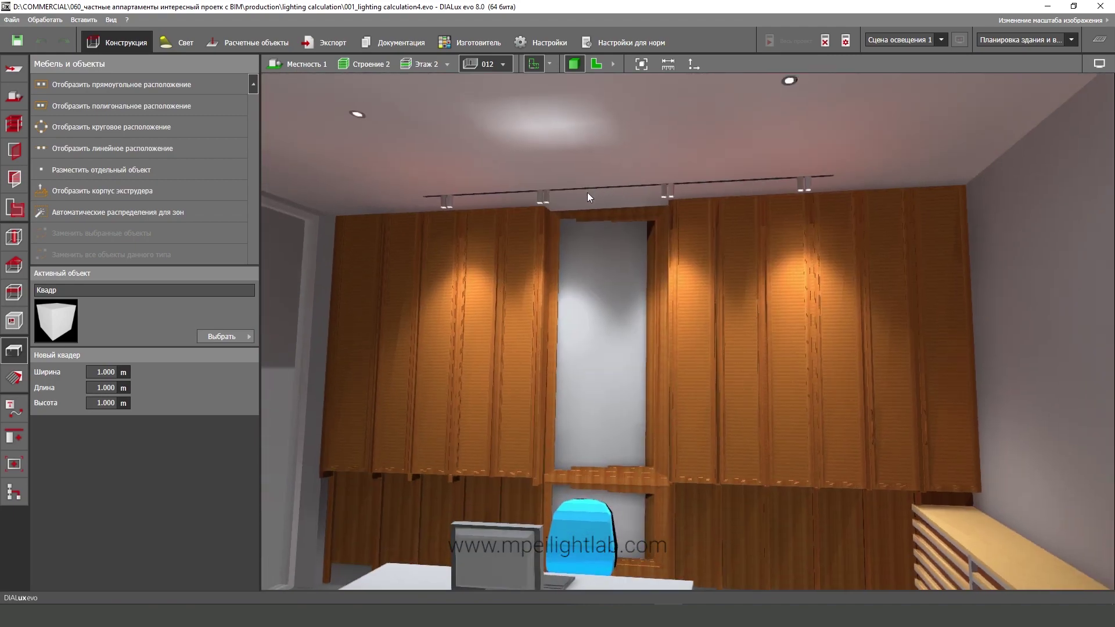
pyautogui.moveTo(592, 193)
pyautogui.mouseDown(button='middle')
pyautogui.moveTo(603, 176)
pyautogui.moveTo(638, 196)
pyautogui.mouseUp(button='middle')
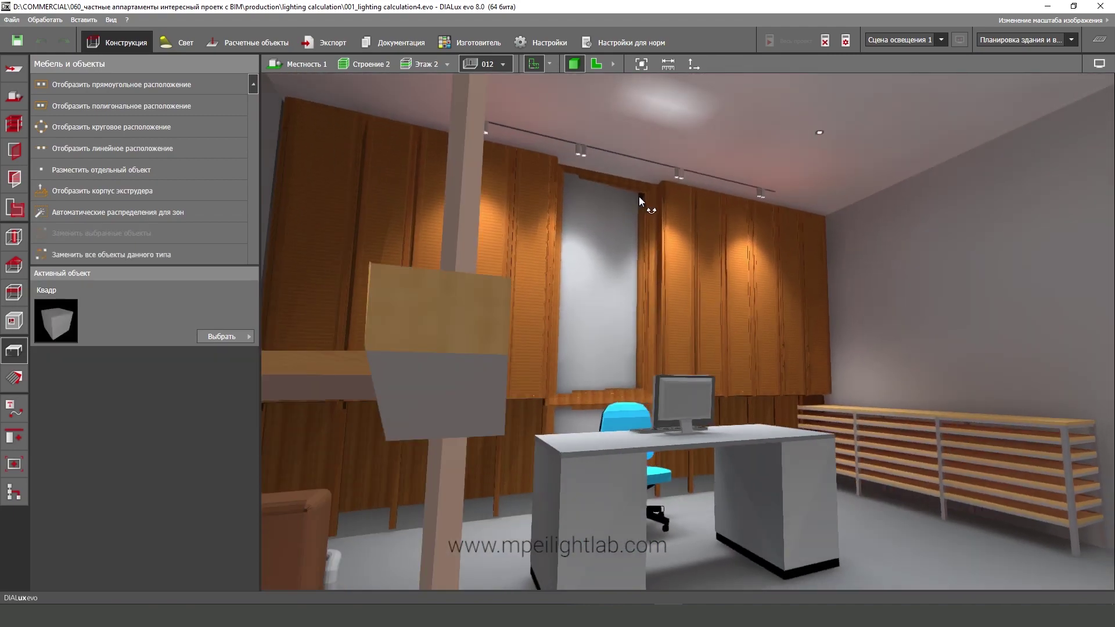
pyautogui.scroll(3, 639, 201)
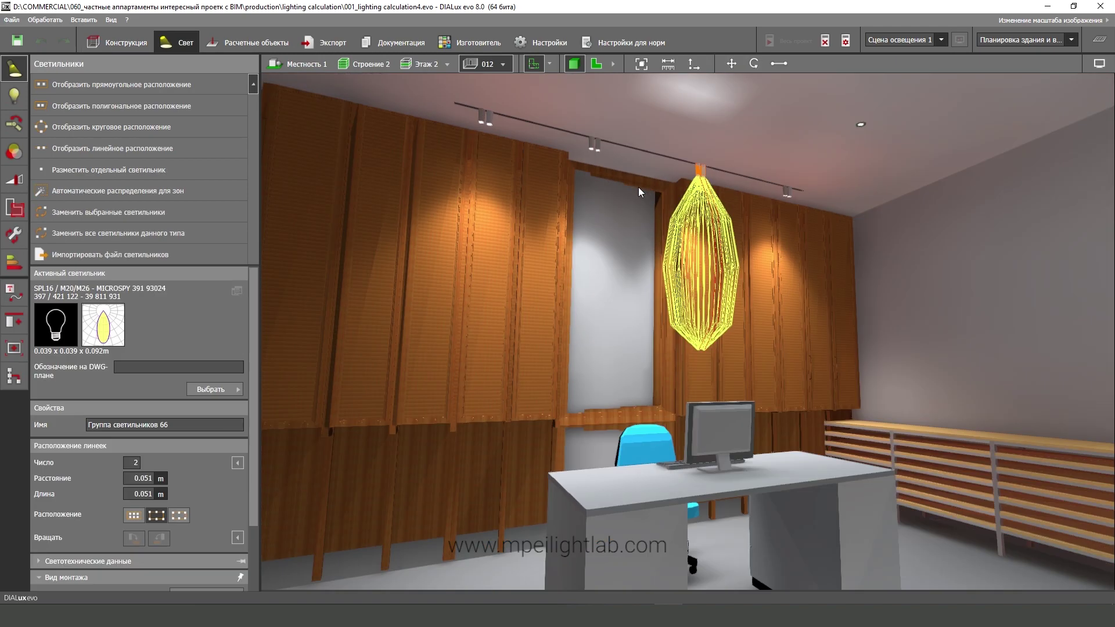
pyautogui.moveTo(639, 187)
pyautogui.mouseDown(button='middle')
pyautogui.moveTo(598, 241)
pyautogui.moveTo(557, 255)
pyautogui.moveTo(557, 329)
pyautogui.moveTo(548, 303)
pyautogui.moveTo(579, 322)
pyautogui.moveTo(538, 327)
pyautogui.moveTo(506, 392)
pyautogui.moveTo(498, 343)
pyautogui.moveTo(409, 233)
pyautogui.moveTo(534, 305)
pyautogui.moveTo(475, 247)
pyautogui.moveTo(493, 312)
pyautogui.moveTo(597, 222)
pyautogui.moveTo(395, 237)
pyautogui.moveTo(440, 301)
pyautogui.moveTo(583, 288)
pyautogui.moveTo(510, 274)
pyautogui.moveTo(563, 247)
pyautogui.moveTo(507, 255)
pyautogui.moveTo(682, 206)
pyautogui.moveTo(735, 175)
pyautogui.mouseUp(button='middle')
pyautogui.scroll(5, 537, 326)
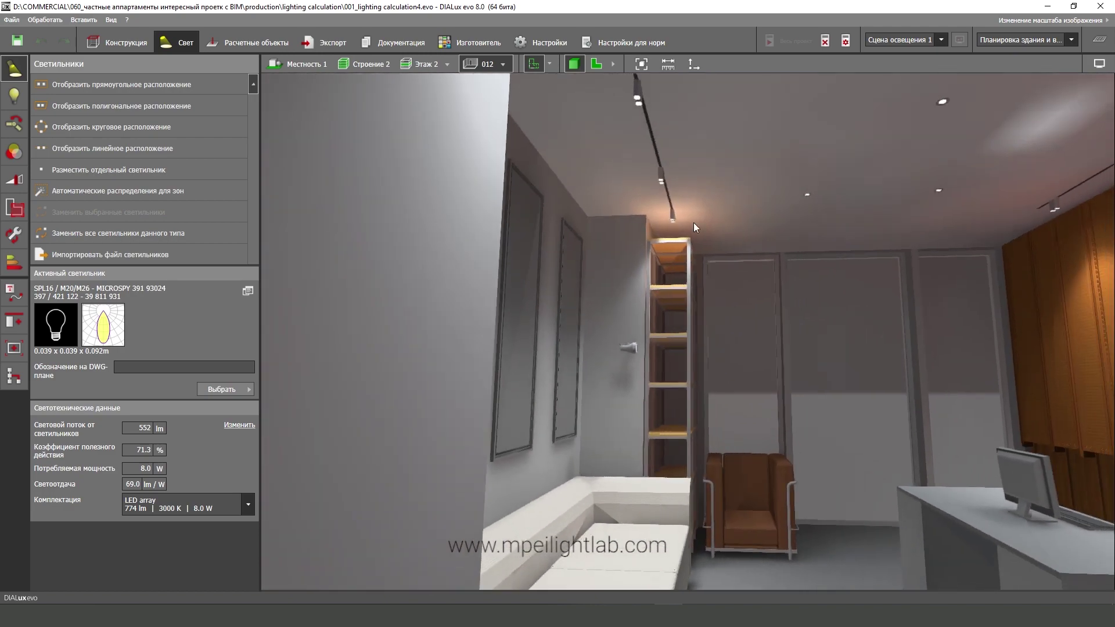
# Tilt up to the ceiling track lights, then zoom into the AutoCAD SPLITLINEM20 sheet.
pyautogui.moveTo(730, 235)
pyautogui.mouseDown(button='middle')
pyautogui.moveTo(500, 211)
pyautogui.moveTo(589, 274)
pyautogui.moveTo(534, 217)
pyautogui.moveTo(535, 312)
pyautogui.moveTo(503, 291)
pyautogui.moveTo(459, 559)
pyautogui.mouseUp(button='middle')
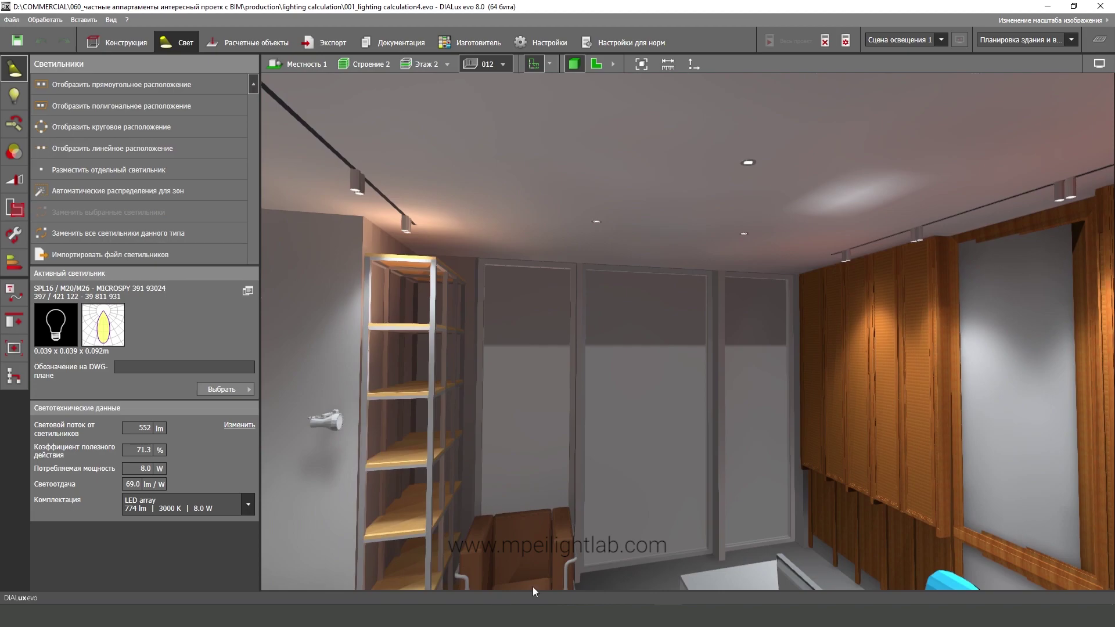
pyautogui.scroll(3, 610, 249)
pyautogui.scroll(3, 604, 290)
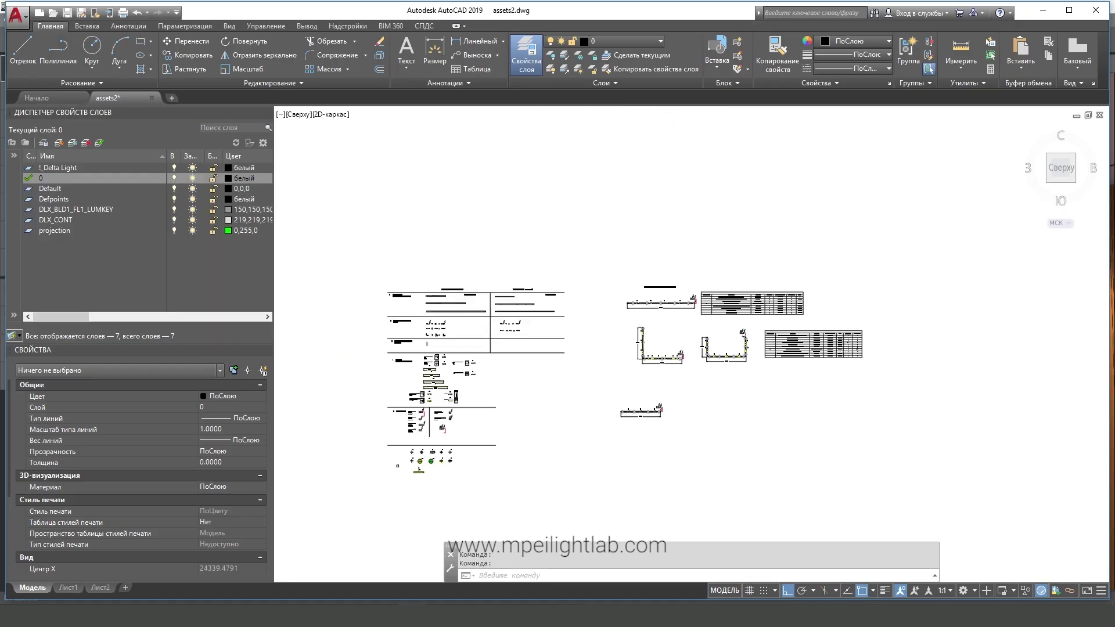
pyautogui.scroll(3, 601, 326)
pyautogui.scroll(5, 515, 281)
pyautogui.scroll(-2, 498, 282)
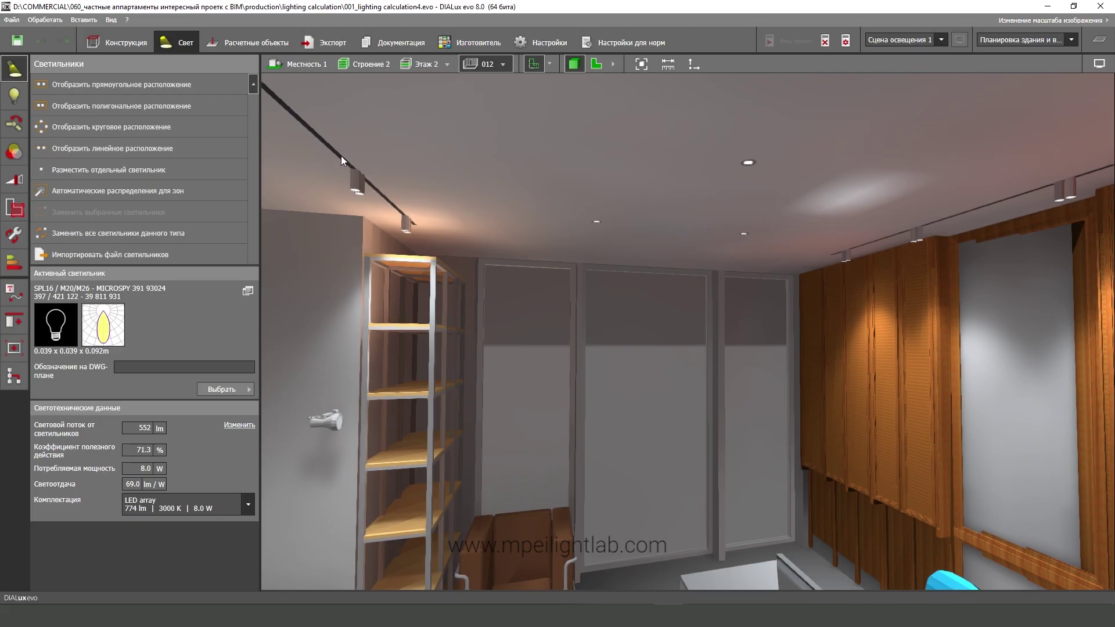
pyautogui.click(342, 156)
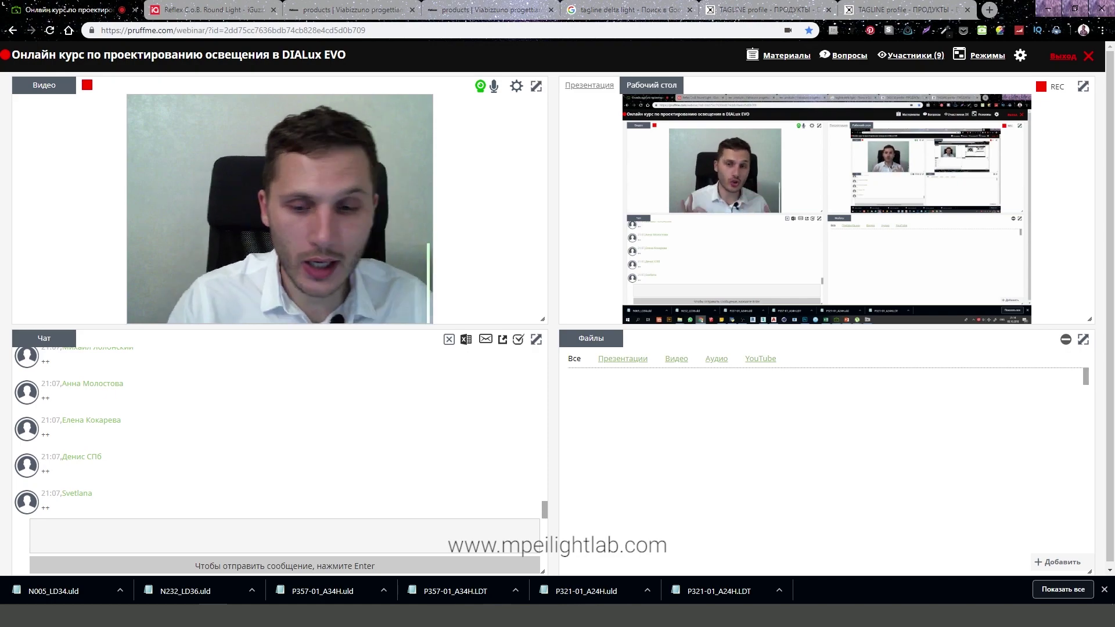
pyautogui.hotkey('alt', 'Tab')
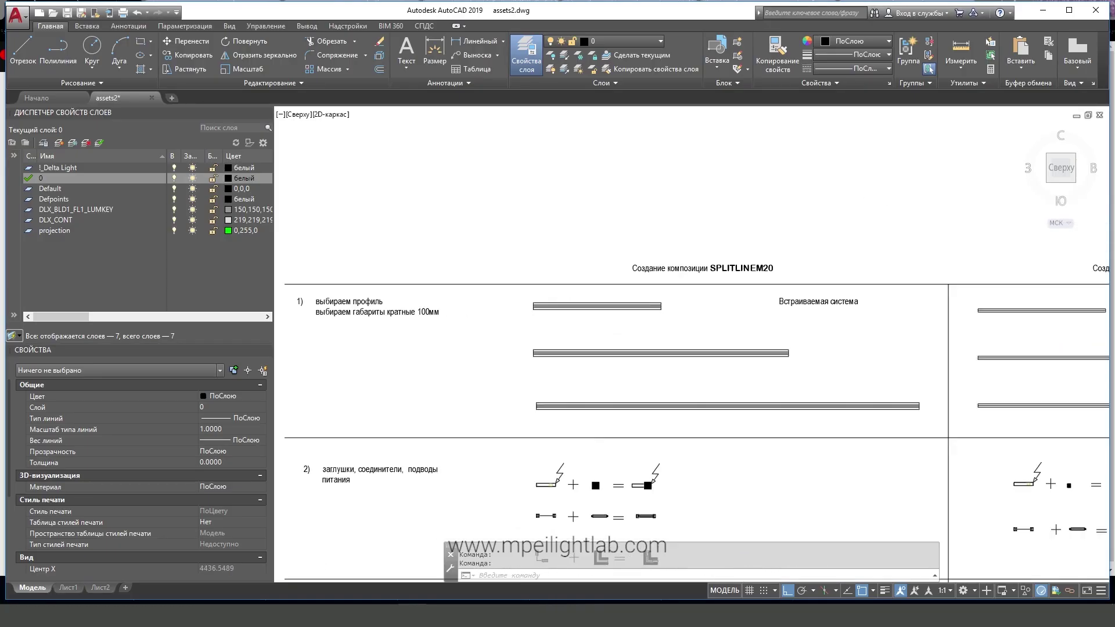
pyautogui.scroll(5, 578, 306)
pyautogui.scroll(-2, 578, 306)
pyautogui.moveTo(778, 384); pyautogui.dragTo(612, 278, button='middle')
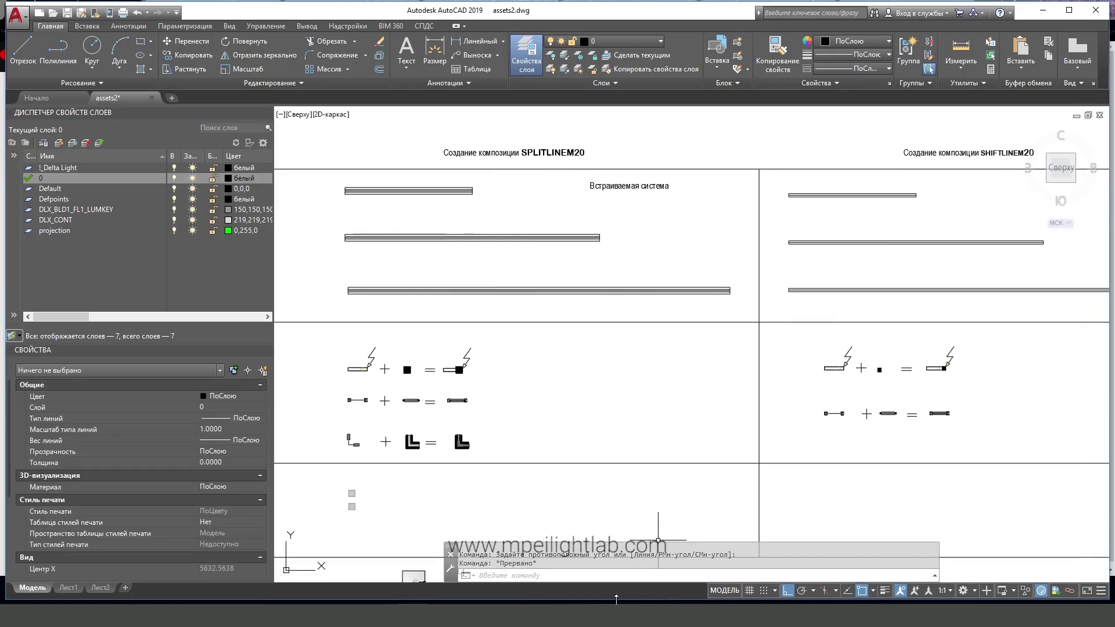
pyautogui.hotkey('alt', 'Tab')
pyautogui.moveTo(410, 208)
pyautogui.mouseDown(button='middle')
pyautogui.moveTo(516, 200)
pyautogui.moveTo(414, 193)
pyautogui.moveTo(468, 187)
pyautogui.mouseUp(button='middle')
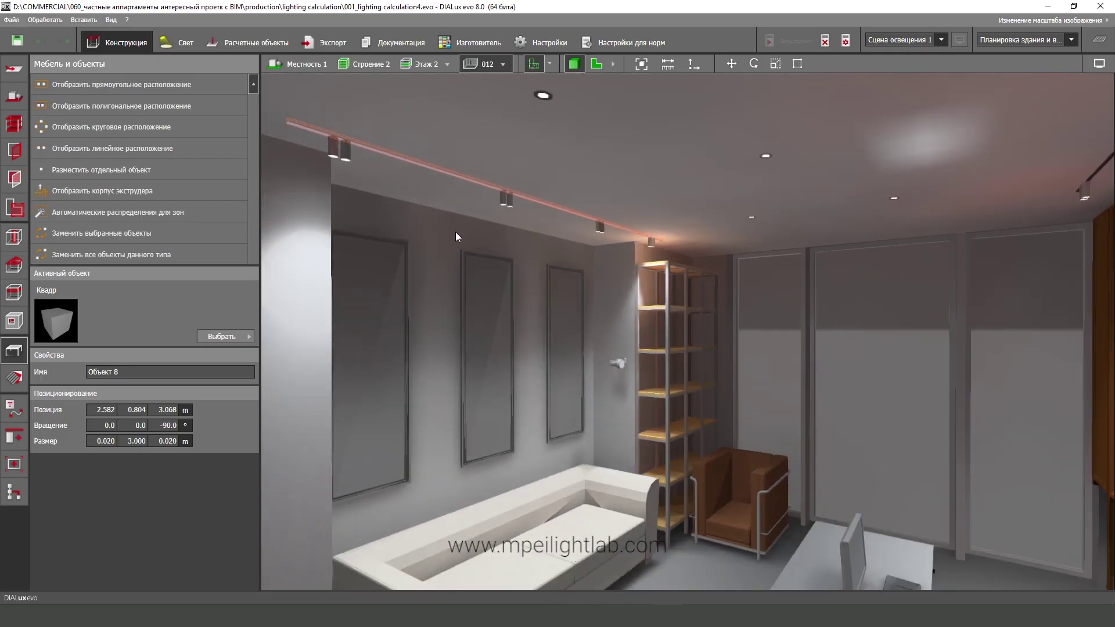
pyautogui.hotkey('alt', 'Tab')
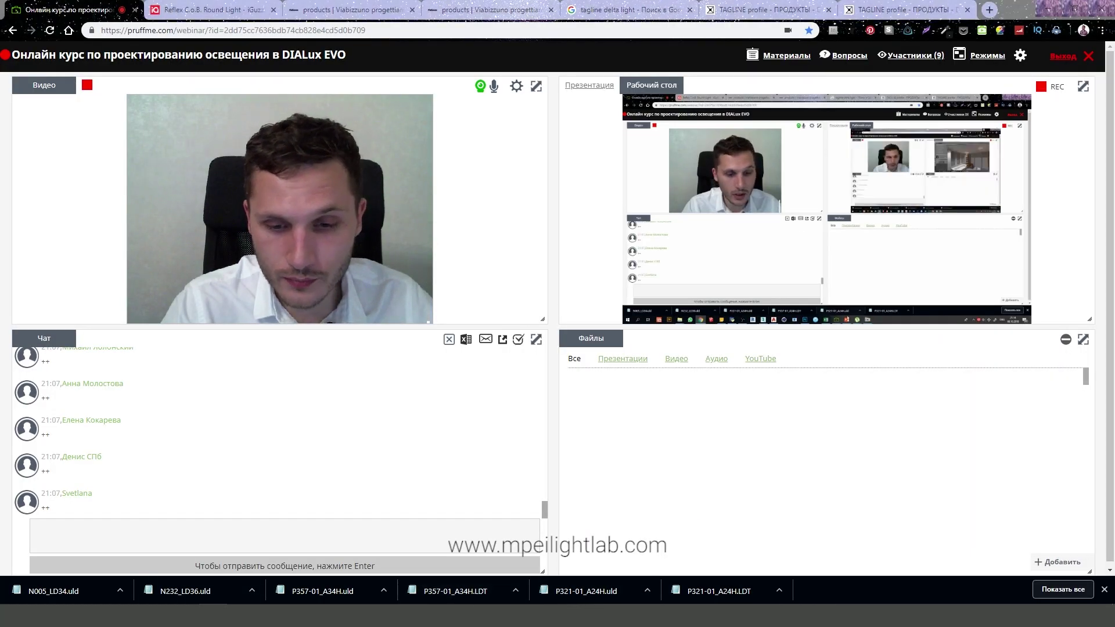
pyautogui.hotkey('alt', 'Tab')
pyautogui.click(514, 272)
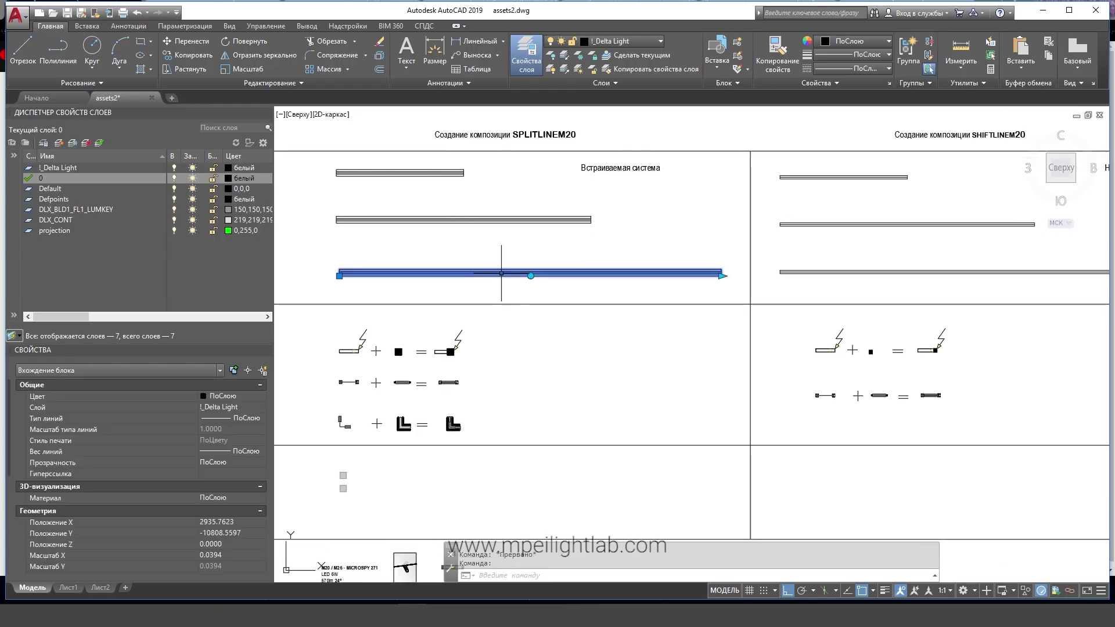
pyautogui.press('Escape')
pyautogui.doubleClick(513, 272)
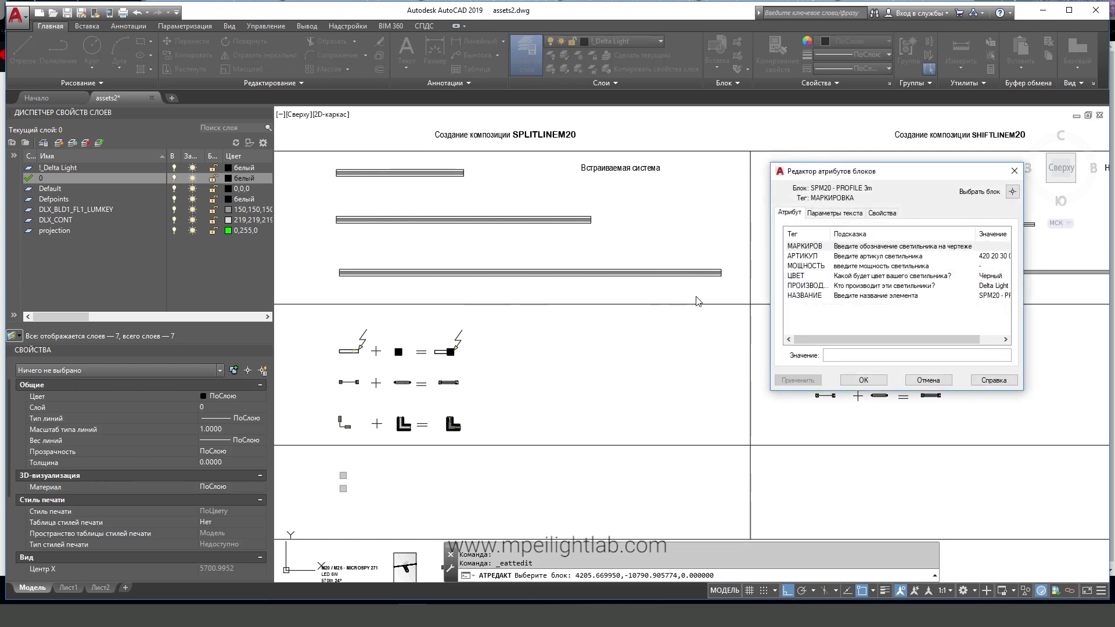
pyautogui.moveTo(768, 336); pyautogui.dragTo(616, 335)
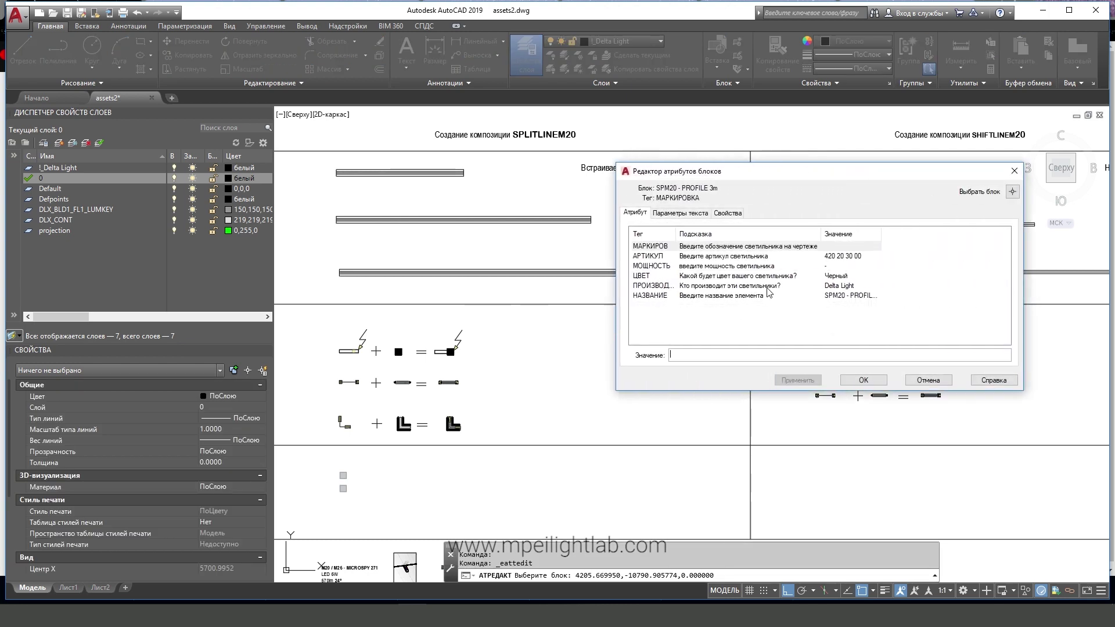
pyautogui.click(689, 256)
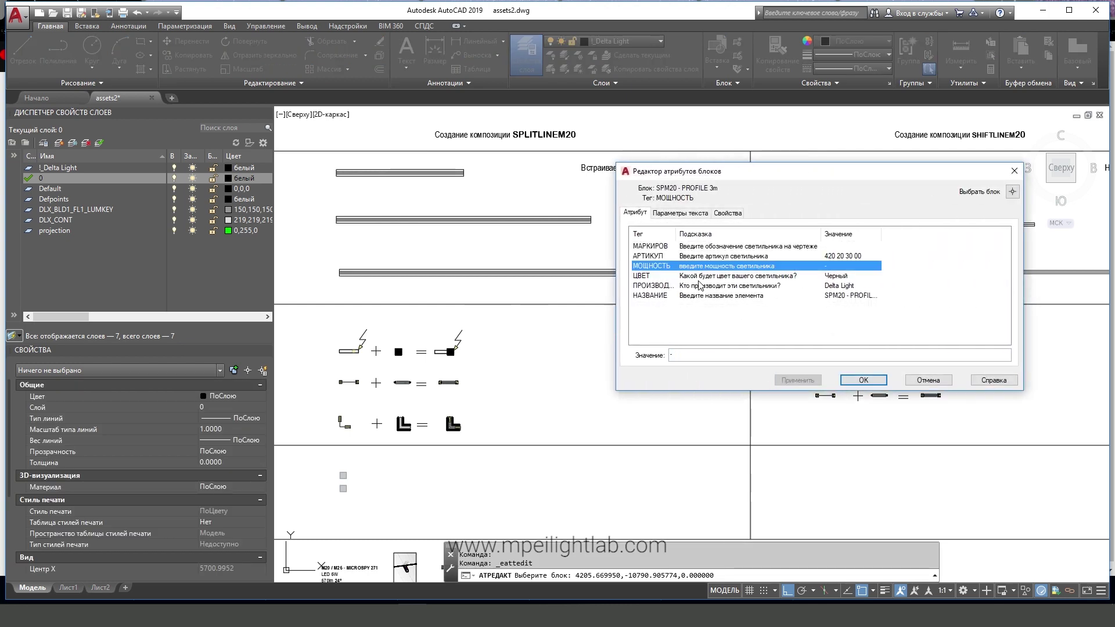
pyautogui.click(702, 285)
pyautogui.press('Up')
pyautogui.click(714, 288)
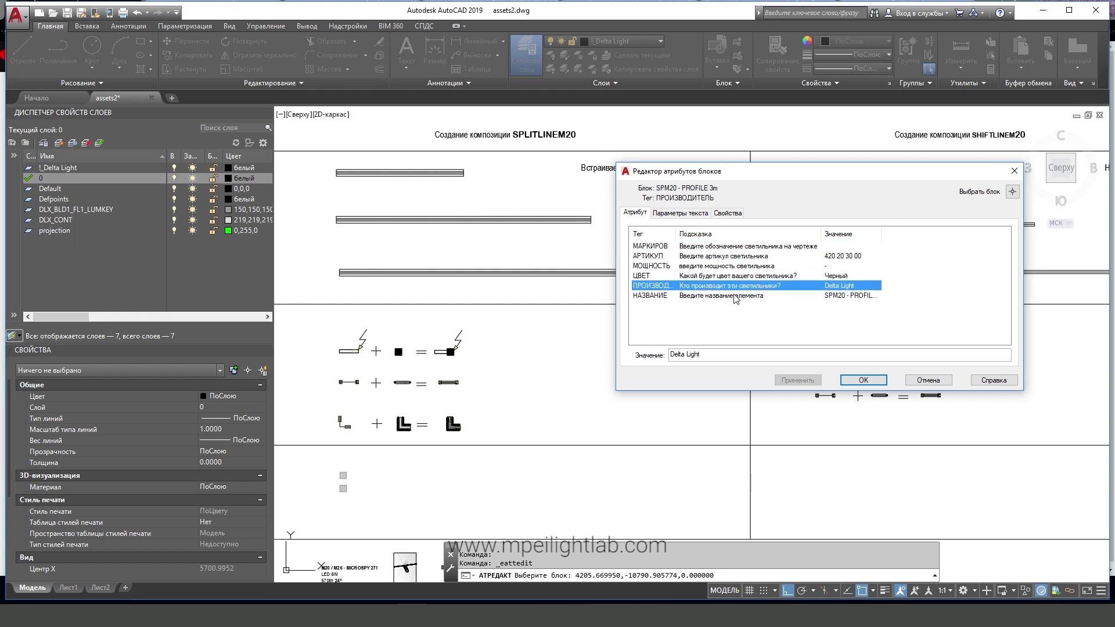
pyautogui.click(734, 296)
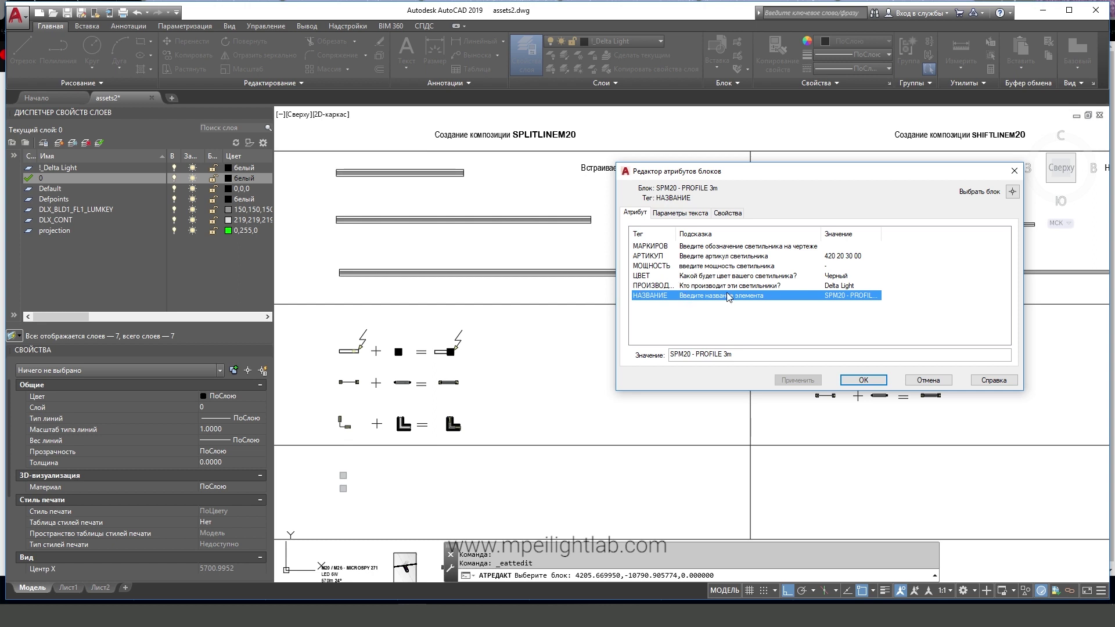
pyautogui.click(732, 356)
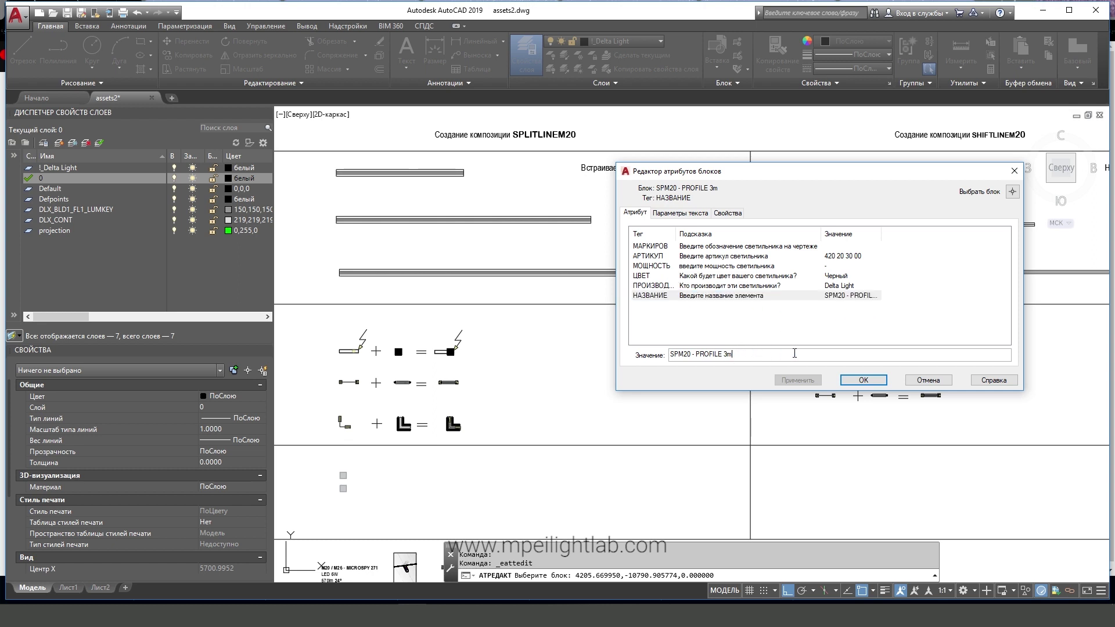
pyautogui.click(708, 257)
# Close the attribute editor, select the 3 m profile block and try stretching its end.
pyautogui.click(929, 380)
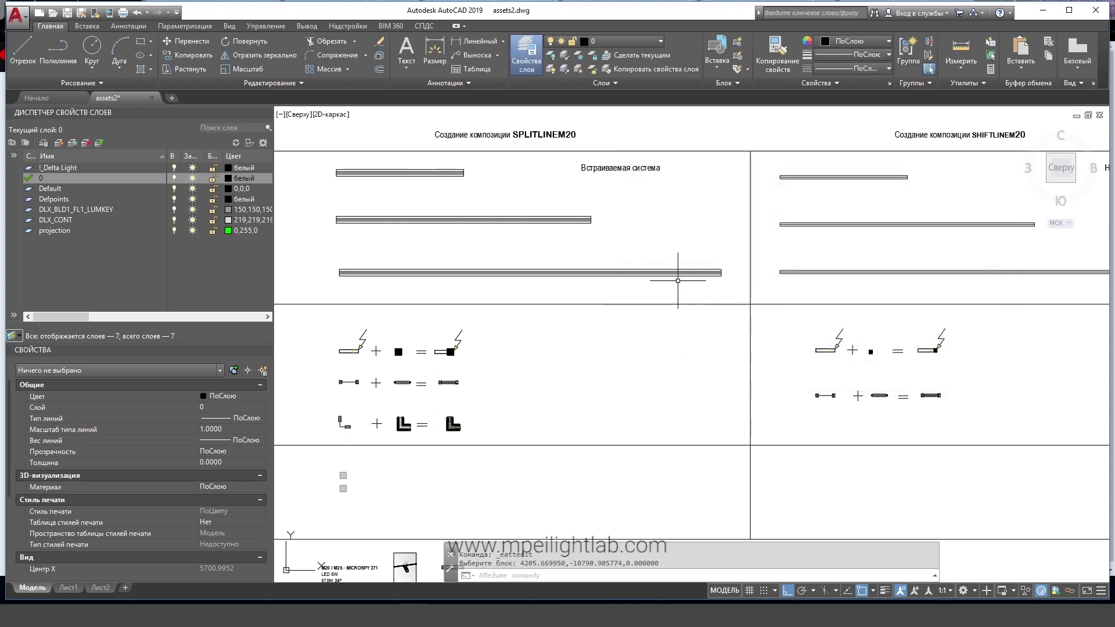
pyautogui.click(642, 270)
pyautogui.scroll(2, 759, 279)
pyautogui.scroll(2, 797, 289)
pyautogui.click(798, 299)
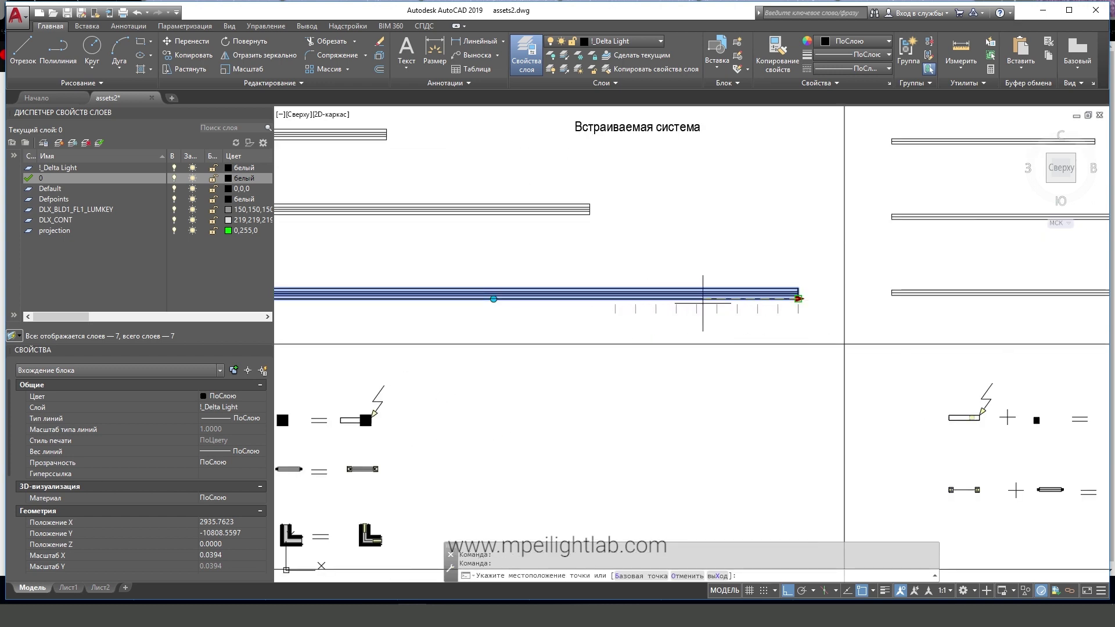
pyautogui.press('Escape')
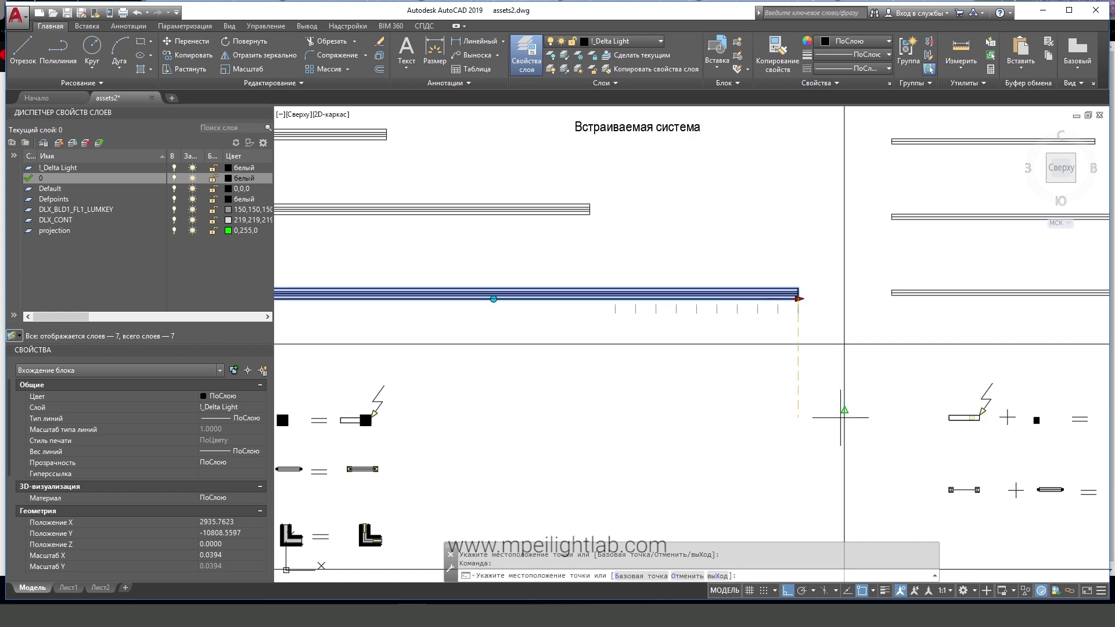
pyautogui.press('Escape')
# Turn off Ortho and object snap, then retry grip-stretching the profile's end.
pyautogui.press('F8')
pyautogui.click(798, 298)
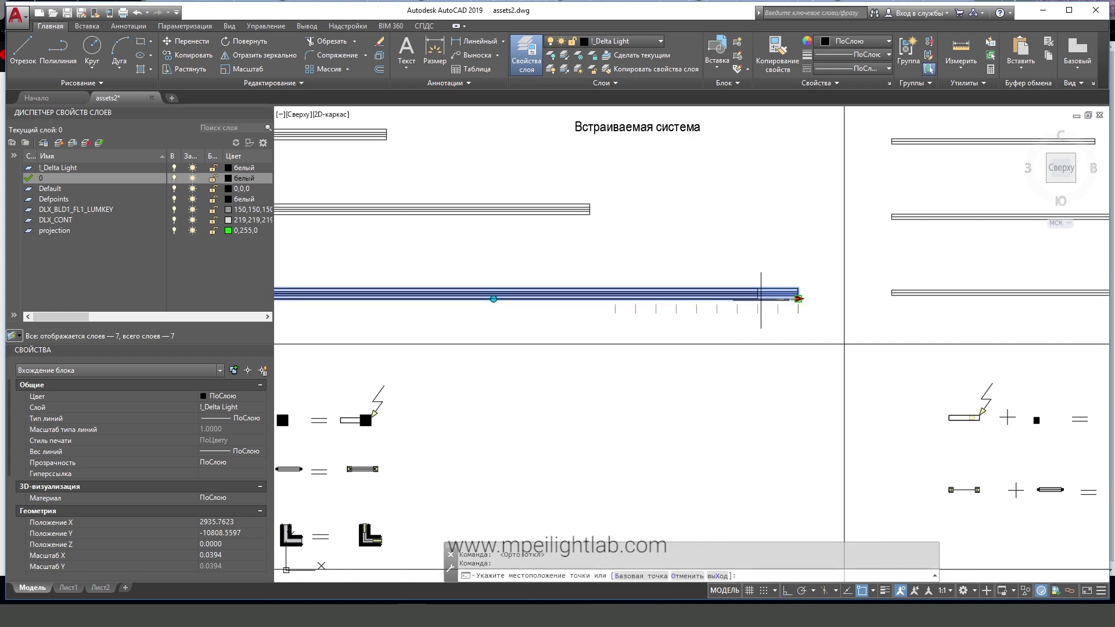
pyautogui.click(801, 300)
pyautogui.press('Escape')
pyautogui.press('F9')
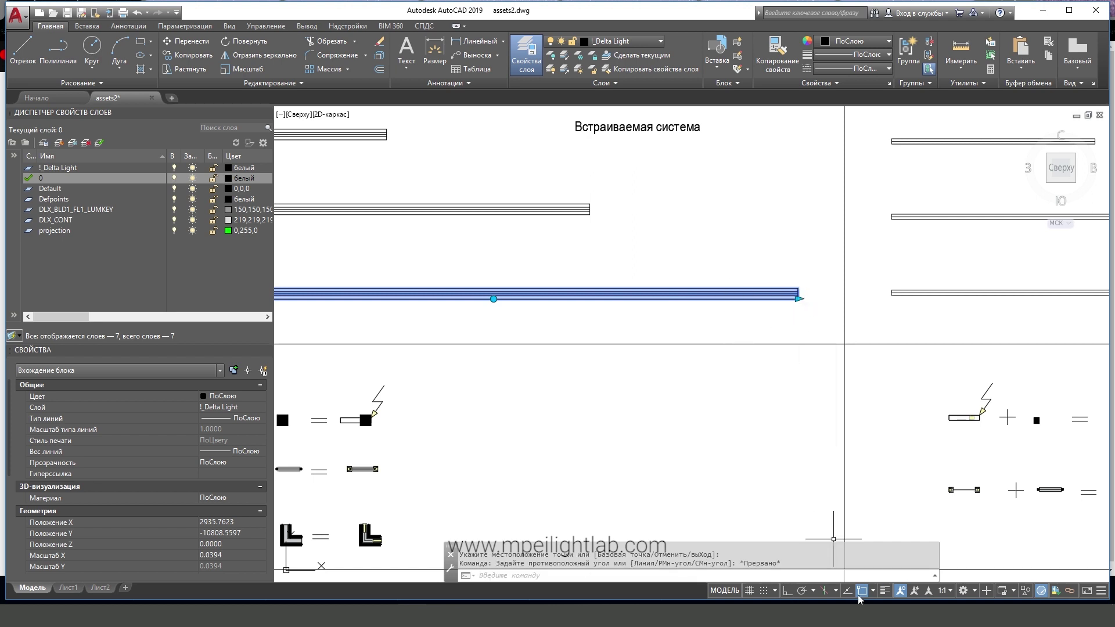
pyautogui.click(799, 300)
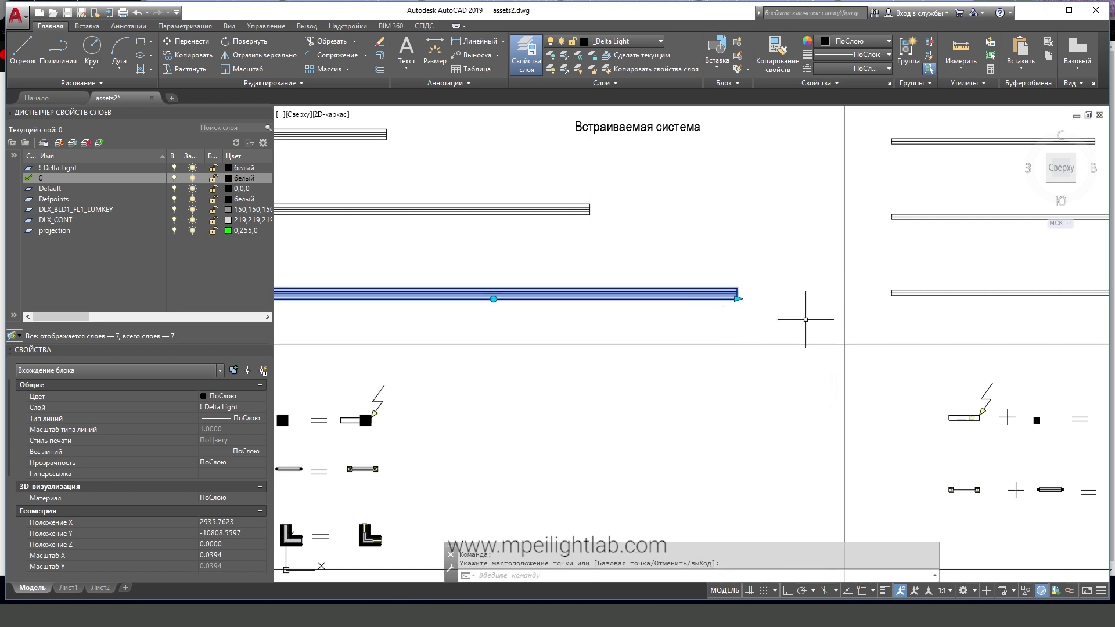
pyautogui.click(734, 298)
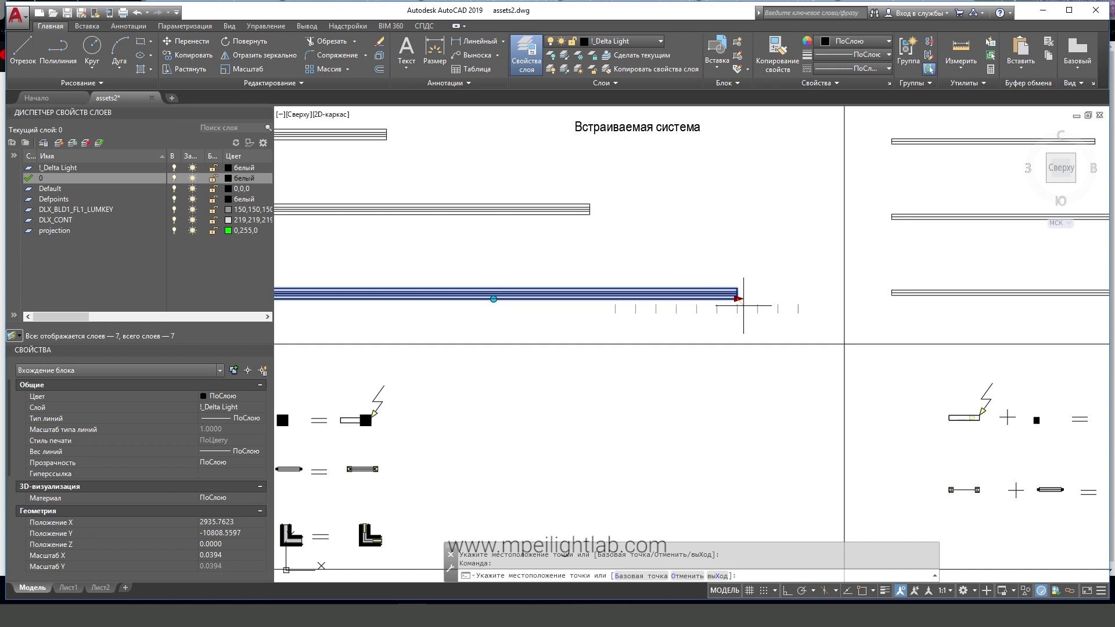
pyautogui.scroll(3, 753, 267)
pyautogui.press('Escape')
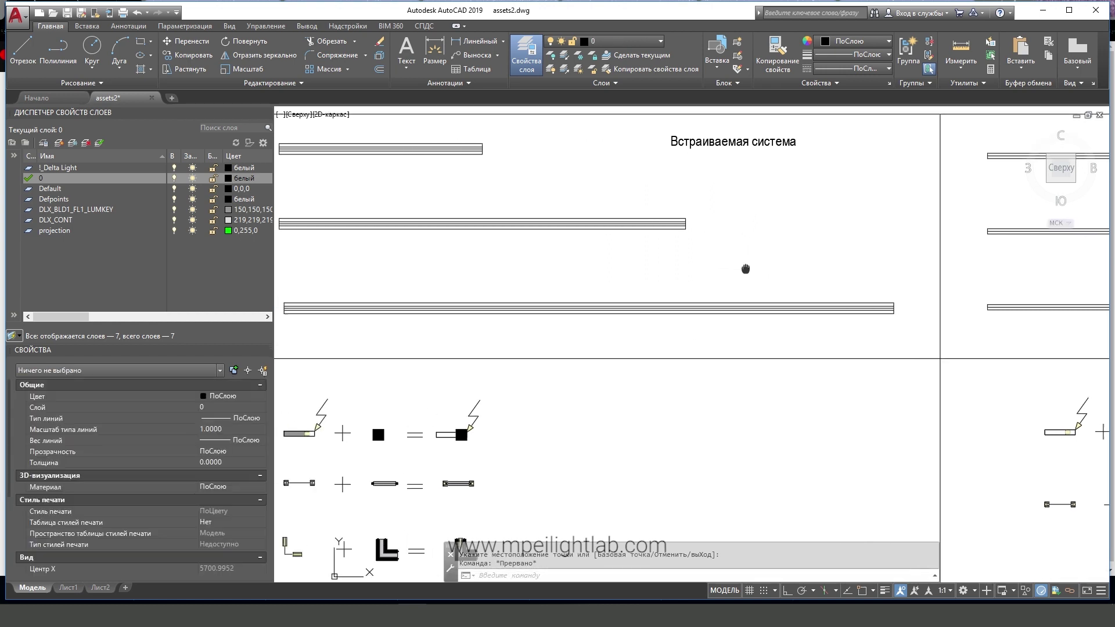
# Shorten the long profile by dragging its right end left, then undo the stretch.
pyautogui.click(755, 316)
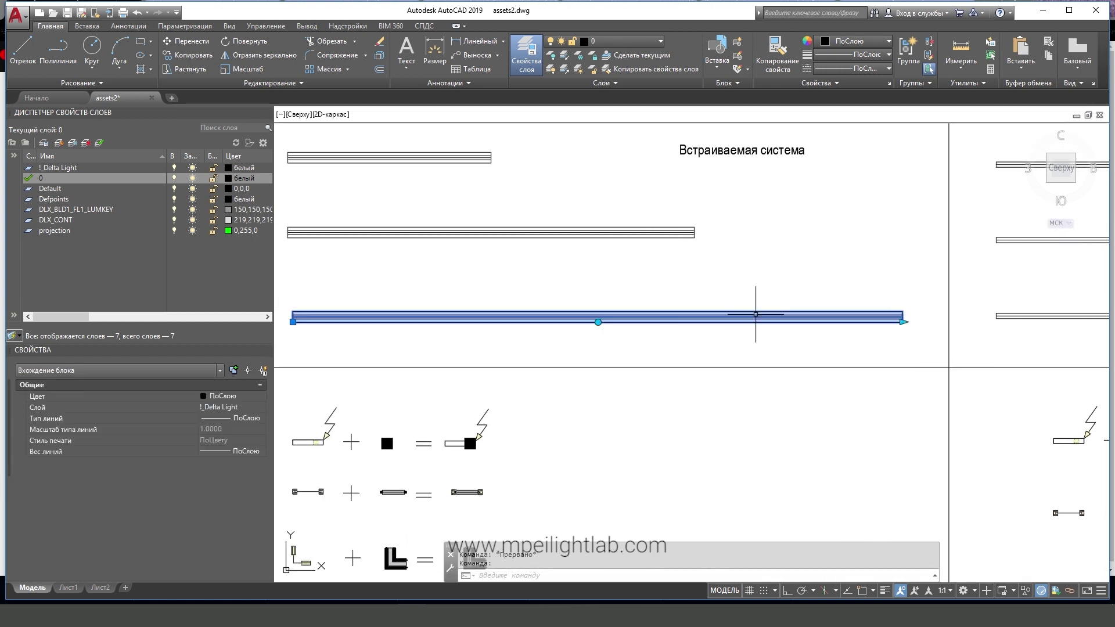
pyautogui.click(903, 322)
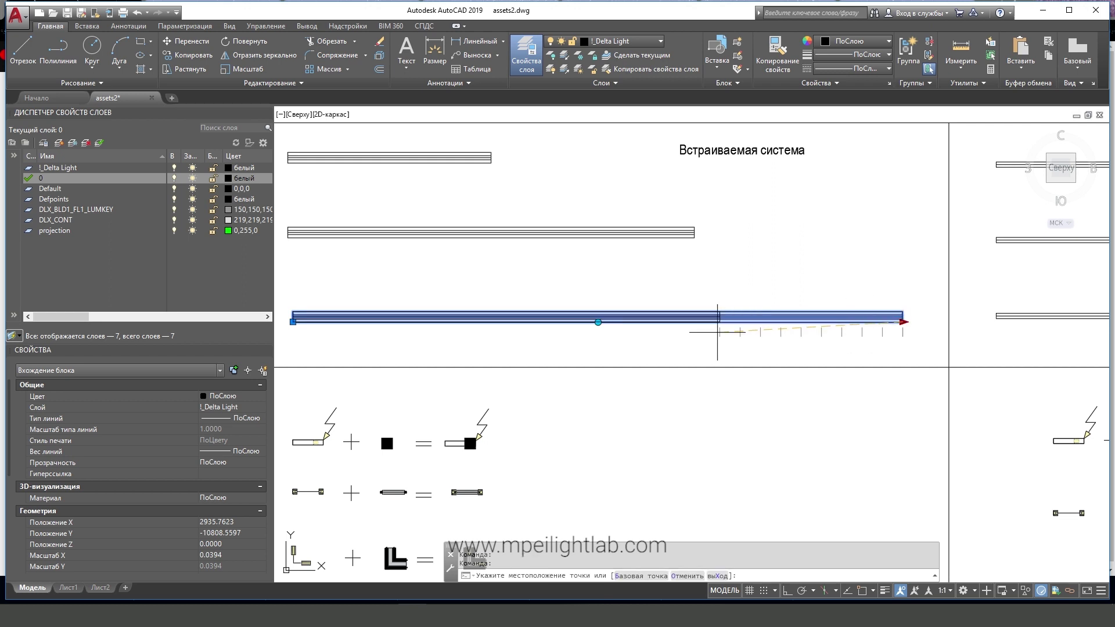
pyautogui.click(717, 332)
pyautogui.press('Escape')
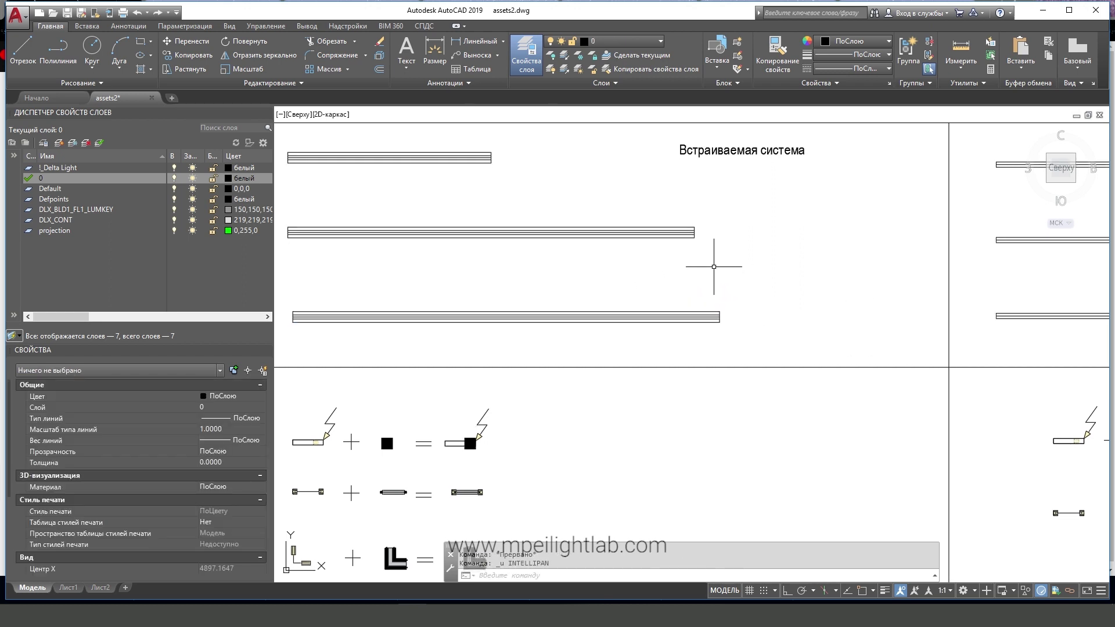
pyautogui.hotkey('ctrl', 'z')
# Pan to the top rows of the profile table and select the longest profile.
pyautogui.scroll(-3, 719, 291)
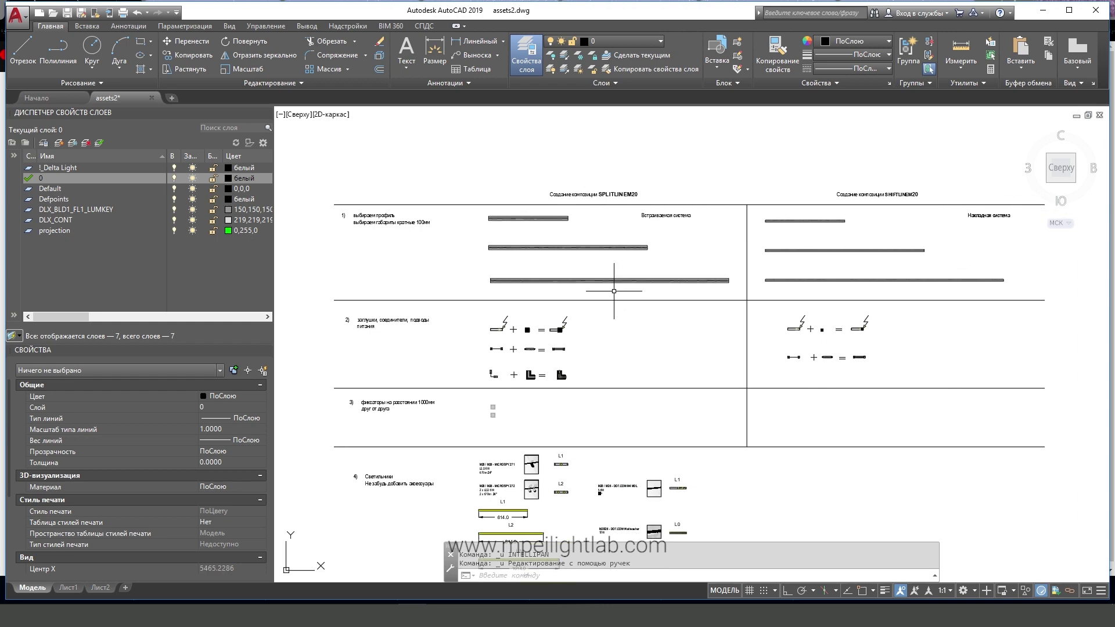
pyautogui.moveTo(652, 288); pyautogui.dragTo(606, 207, button='middle')
pyautogui.scroll(-3, 606, 206)
pyautogui.scroll(6, 542, 257)
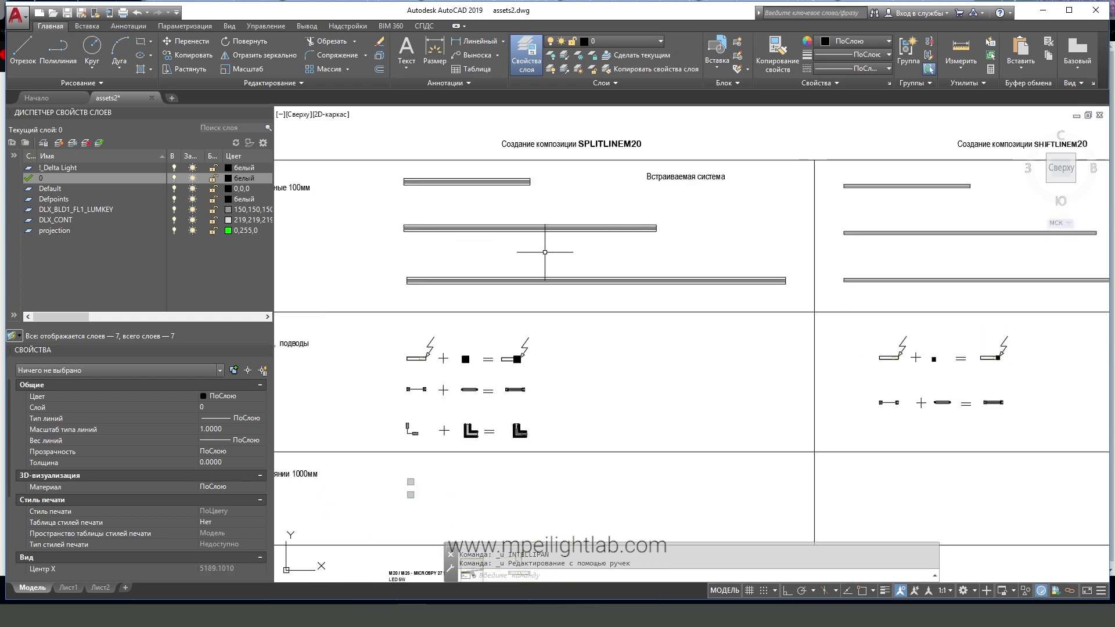
pyautogui.moveTo(542, 257); pyautogui.dragTo(561, 234, button='middle')
pyautogui.click(499, 267)
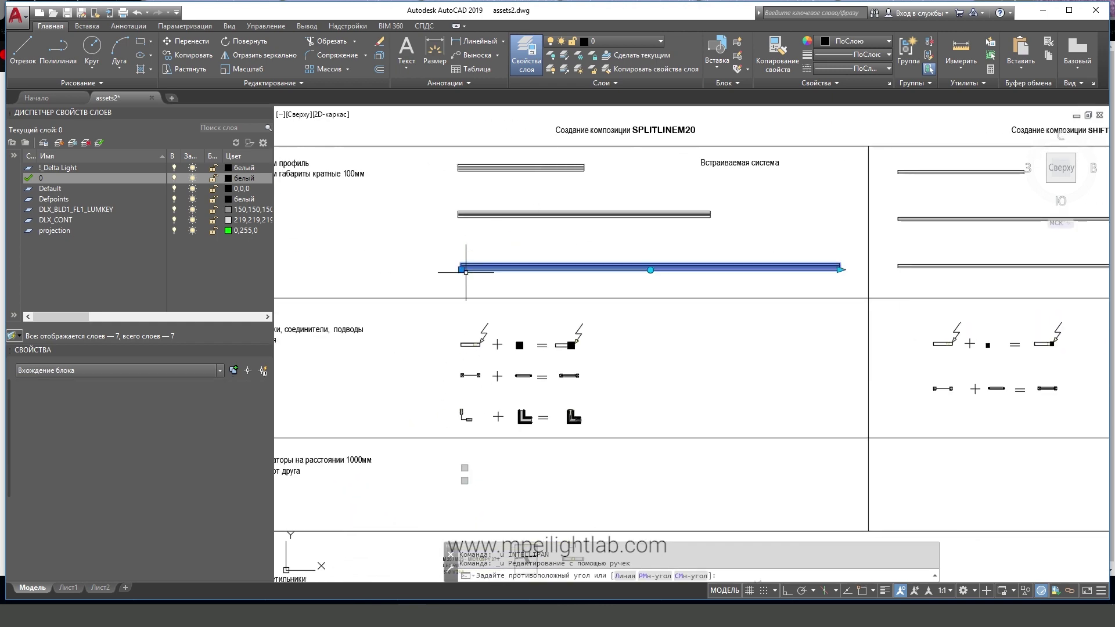
# Copy the longest profile into the empty area beside the sheet.
pyautogui.click(188, 54)
pyautogui.scroll(5, 465, 256)
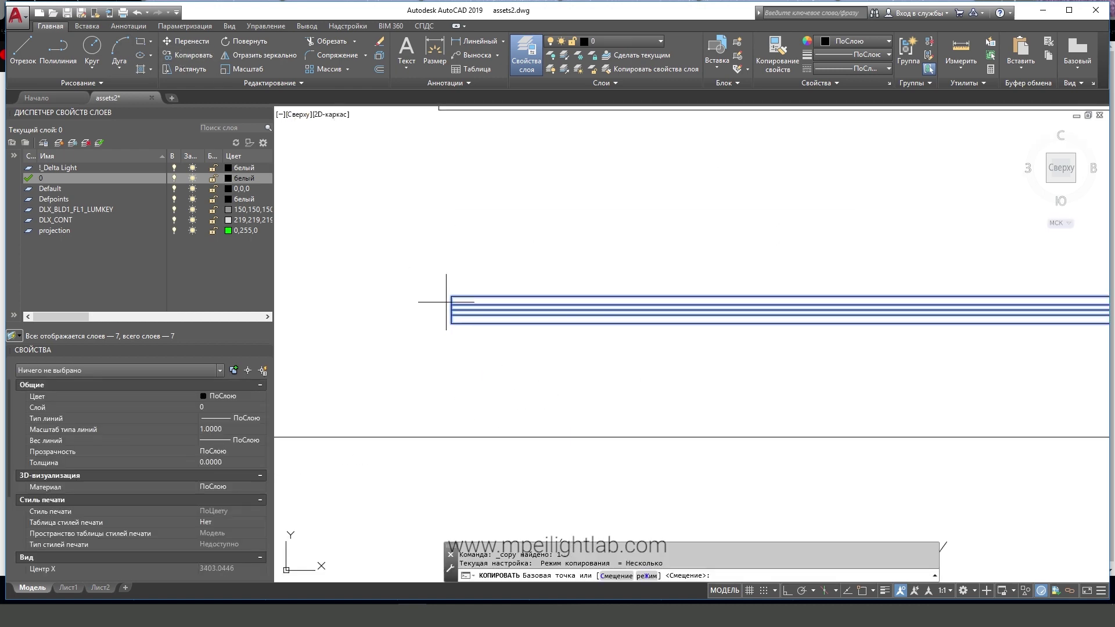
pyautogui.click(451, 310)
pyautogui.scroll(-4, 452, 309)
pyautogui.scroll(-3, 451, 310)
pyautogui.moveTo(725, 458); pyautogui.dragTo(569, 318, button='middle')
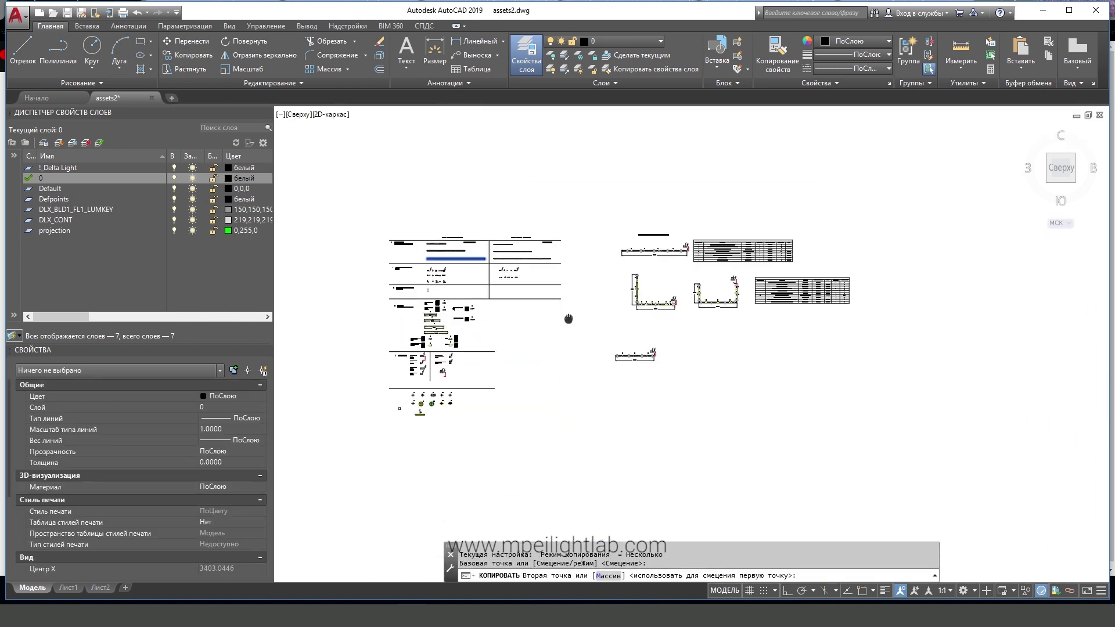
pyautogui.click(639, 412)
pyautogui.press('Return')
# Window-select the stray 17-object cluster beside the sheet and delete it.
pyautogui.click(602, 340)
pyautogui.click(662, 374)
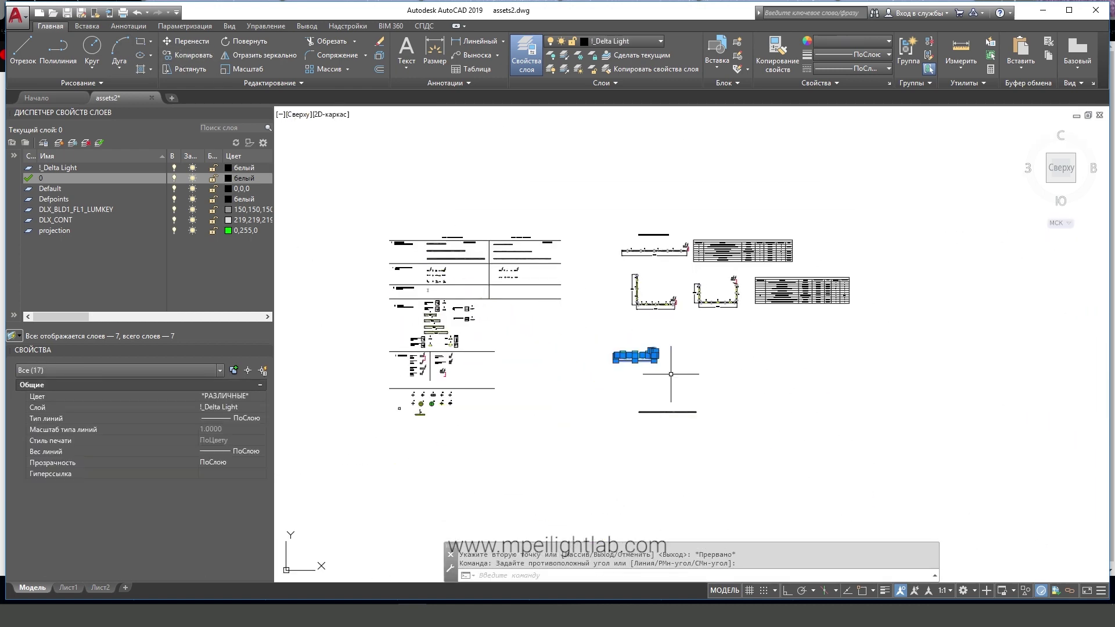
pyautogui.press('Delete')
pyautogui.scroll(8, 420, 260)
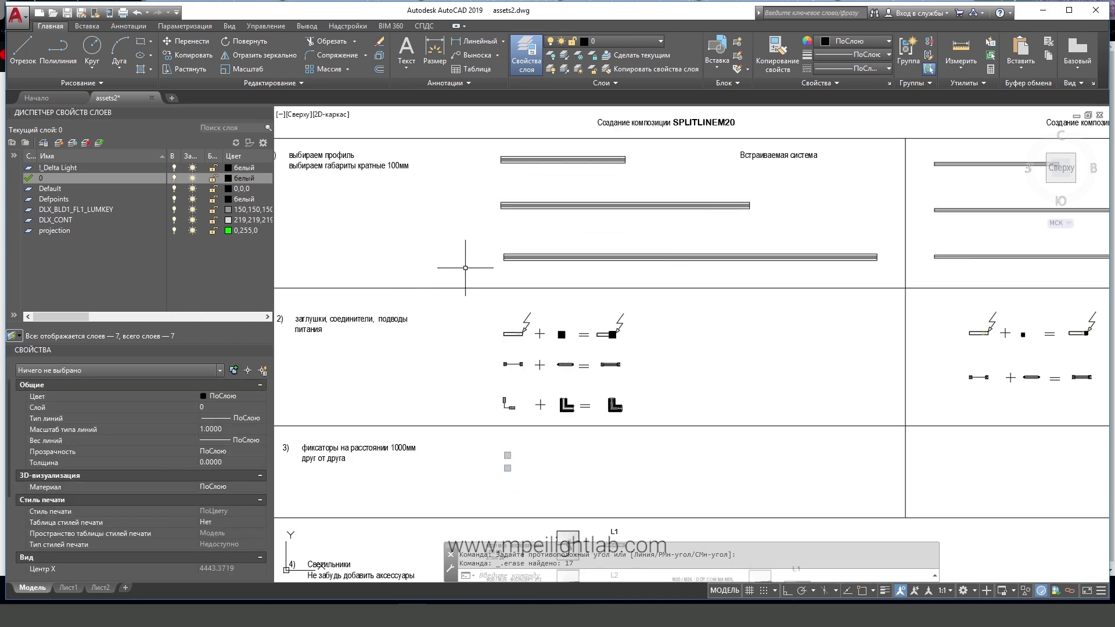
# Pan to the connectors section and crossing-select the assembled power-feed connector.
pyautogui.moveTo(465, 268); pyautogui.dragTo(497, 230, button='middle')
pyautogui.moveTo(381, 282); pyautogui.dragTo(453, 277, button='middle')
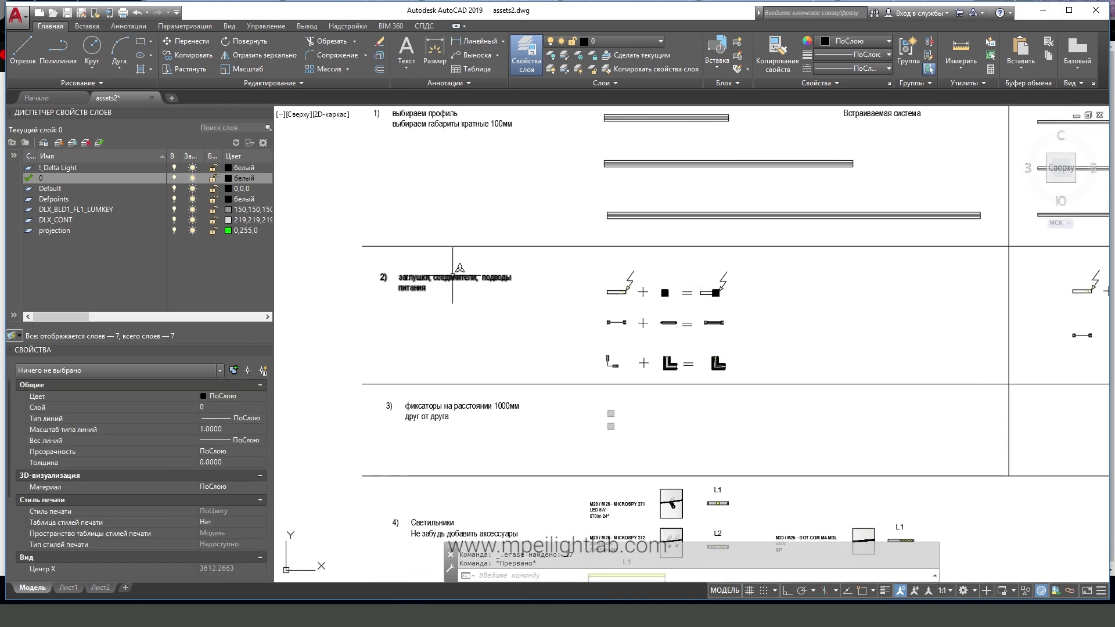
pyautogui.scroll(4, 796, 293)
pyautogui.click(717, 319)
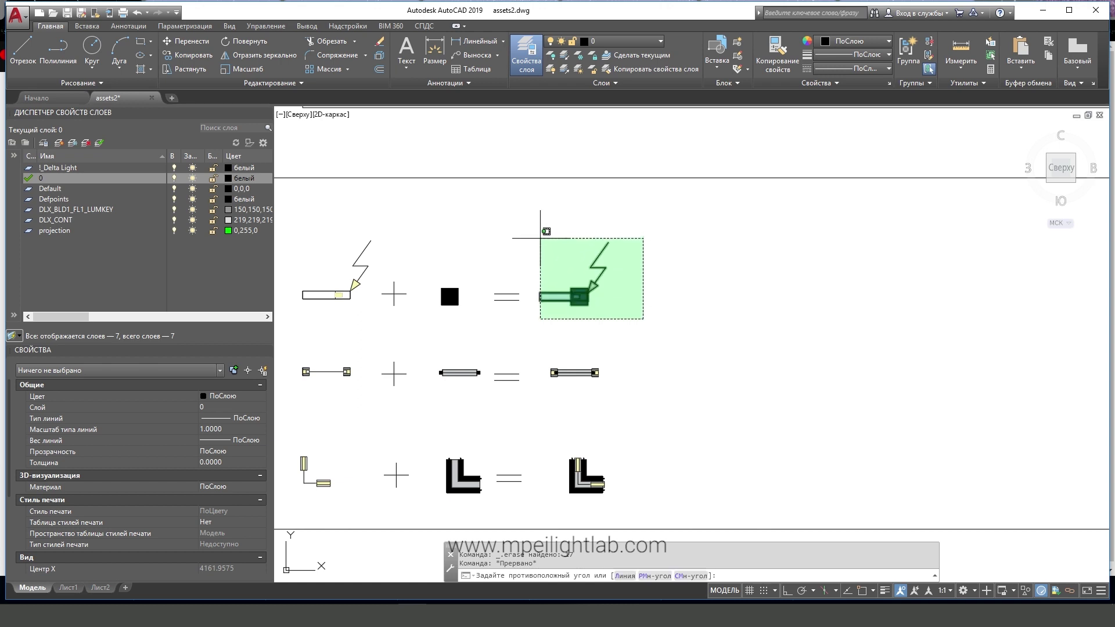
pyautogui.click(524, 228)
# Copy the power-feed connector onto the profile copy's right end.
pyautogui.click(186, 55)
pyautogui.scroll(5, 578, 287)
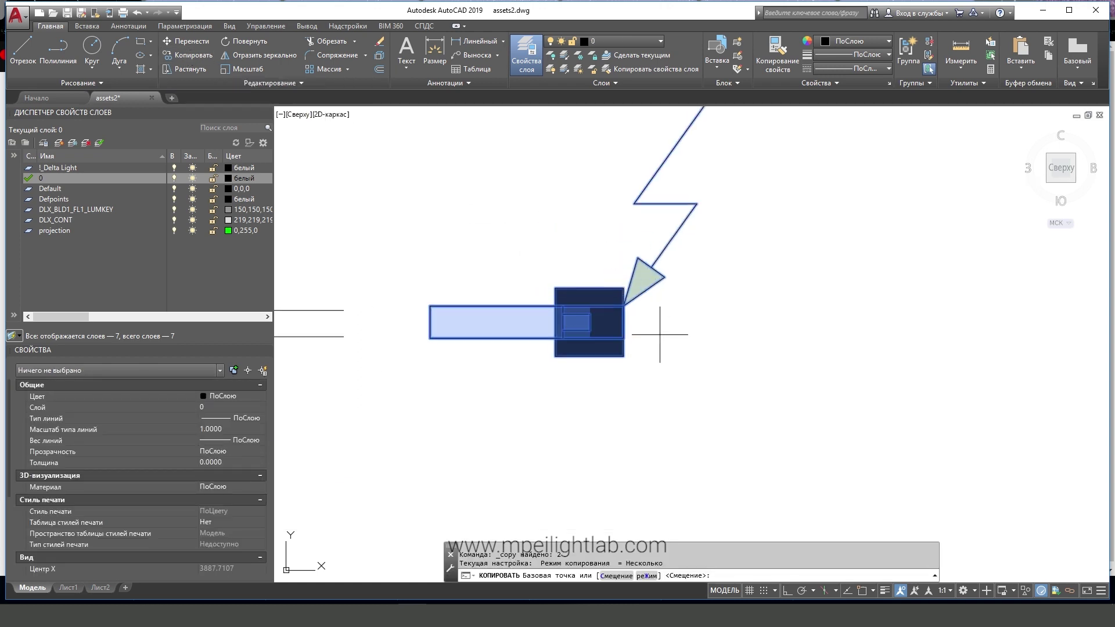
pyautogui.click(617, 329)
pyautogui.scroll(-3, 615, 325)
pyautogui.scroll(-3, 616, 322)
pyautogui.scroll(4, 616, 319)
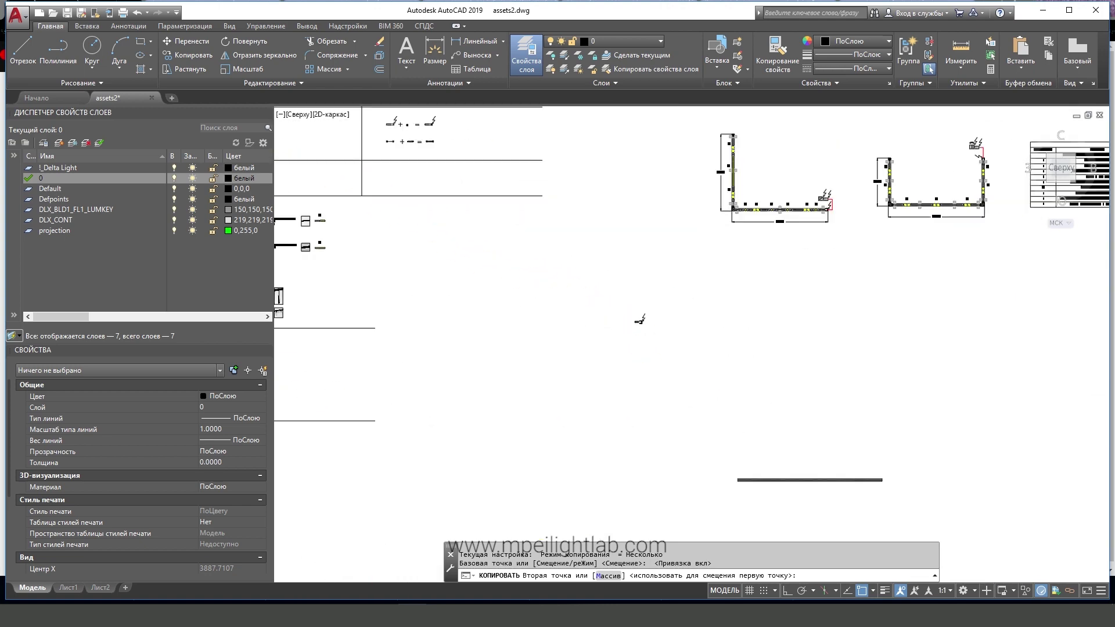
pyautogui.scroll(-2, 651, 317)
pyautogui.scroll(3, 473, 312)
pyautogui.scroll(2, 395, 249)
pyautogui.scroll(2, 451, 256)
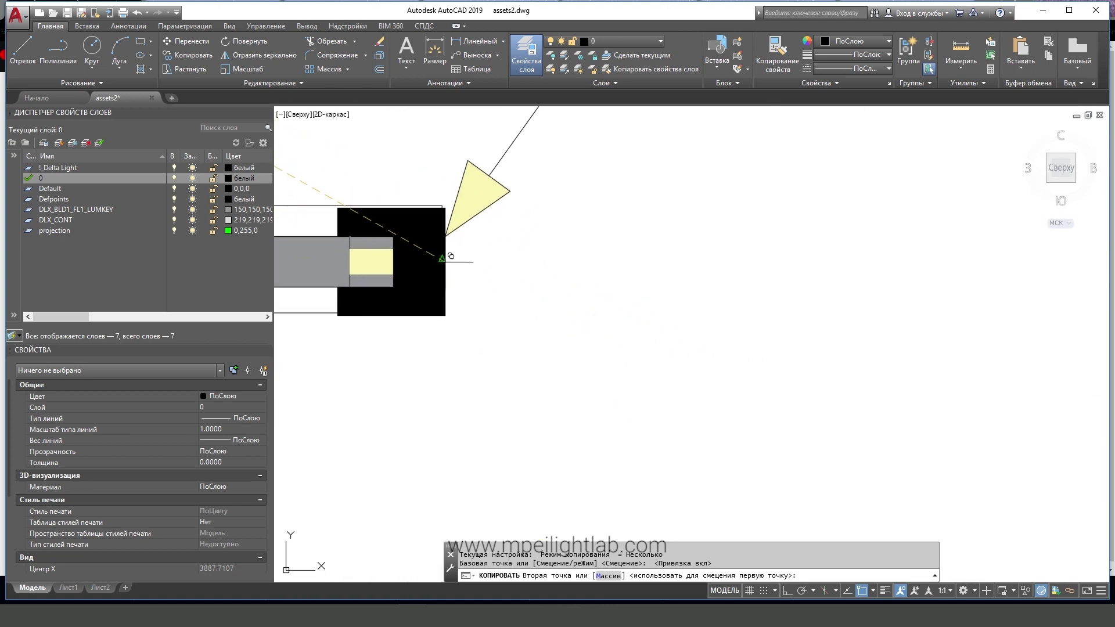
pyautogui.click(451, 256)
pyautogui.scroll(-5, 505, 242)
pyautogui.press('Escape')
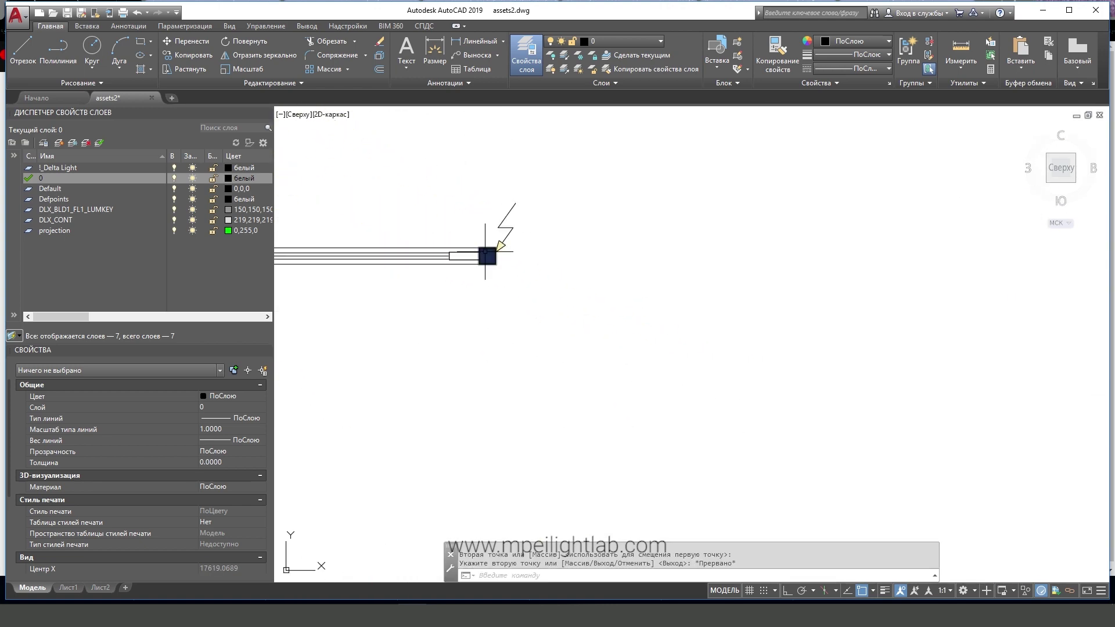
# Copy the square end cap next to the profile copy and rotate it.
pyautogui.click(485, 251)
pyautogui.moveTo(486, 250); pyautogui.dragTo(529, 251, button='middle')
pyautogui.click(199, 55)
pyautogui.click(482, 206)
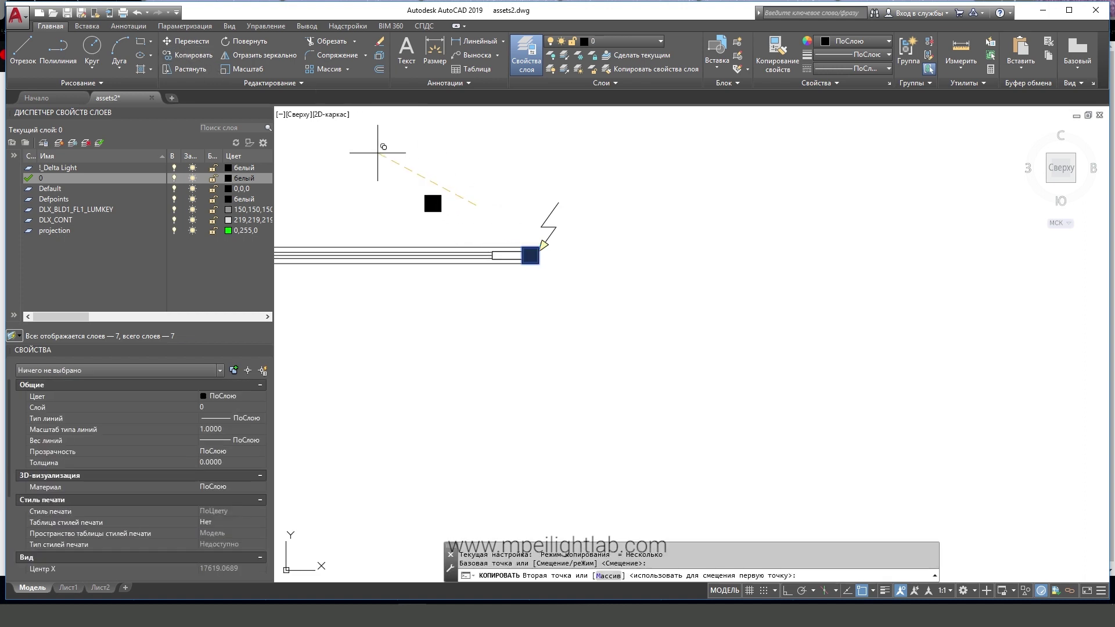
pyautogui.click(428, 199)
pyautogui.press('Escape')
pyautogui.moveTo(384, 166); pyautogui.dragTo(410, 187, button='middle')
pyautogui.click(440, 206)
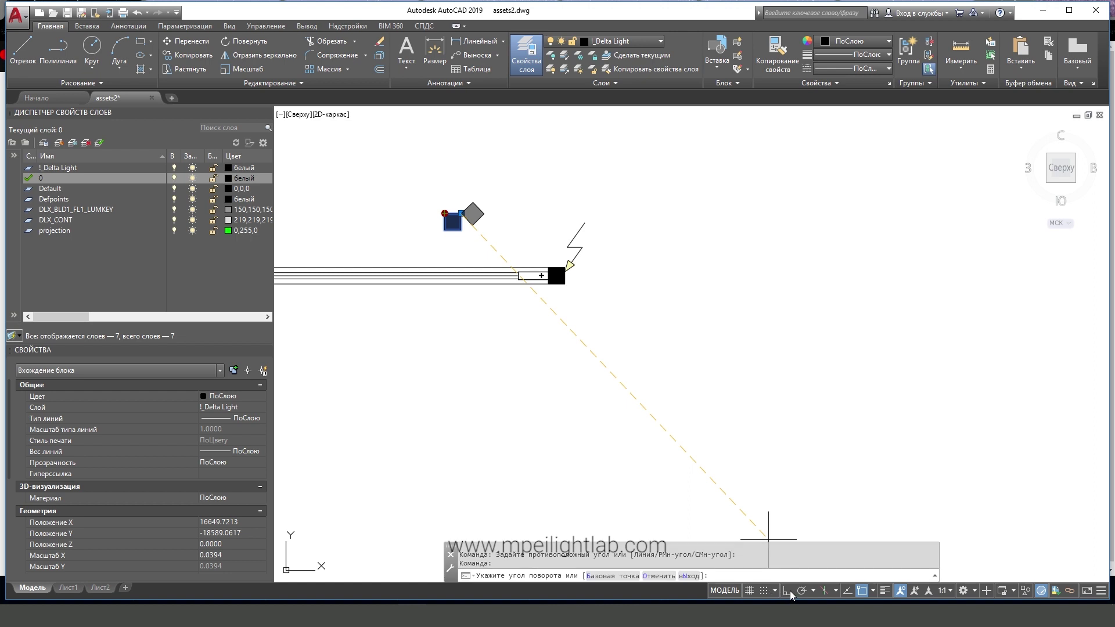
pyautogui.click(526, 245)
# Grip-move the end cap toward the profile's left end, then cancel the edit.
pyautogui.click(480, 224)
pyautogui.click(442, 180)
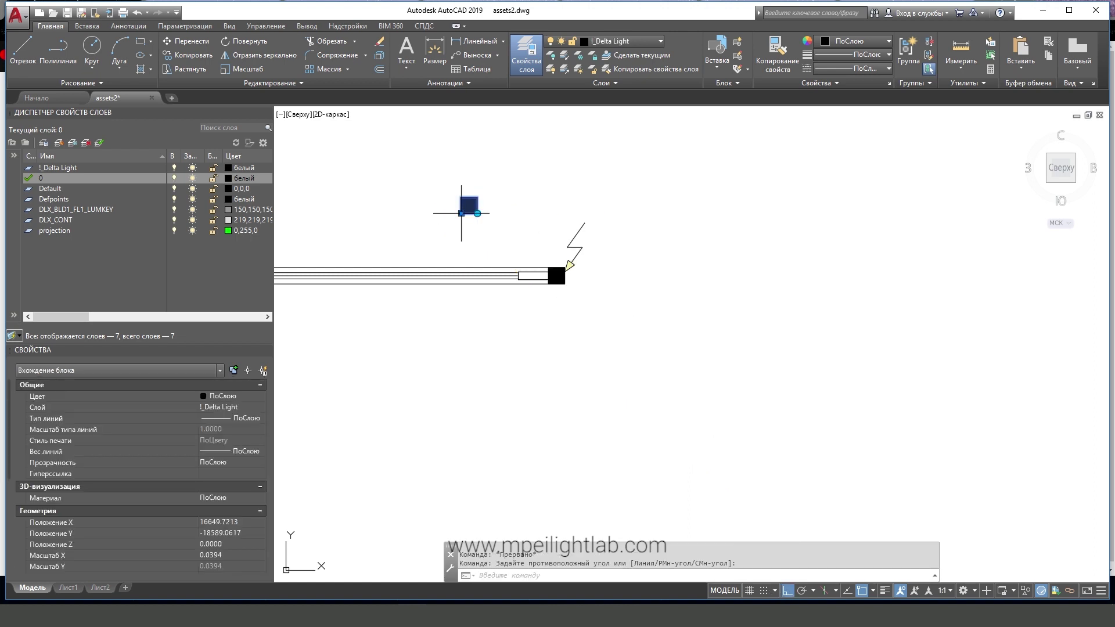
pyautogui.click(463, 211)
pyautogui.scroll(-3, 433, 220)
pyautogui.moveTo(430, 221); pyautogui.dragTo(906, 187, button='middle')
pyautogui.scroll(3, 398, 232)
pyautogui.press('Escape')
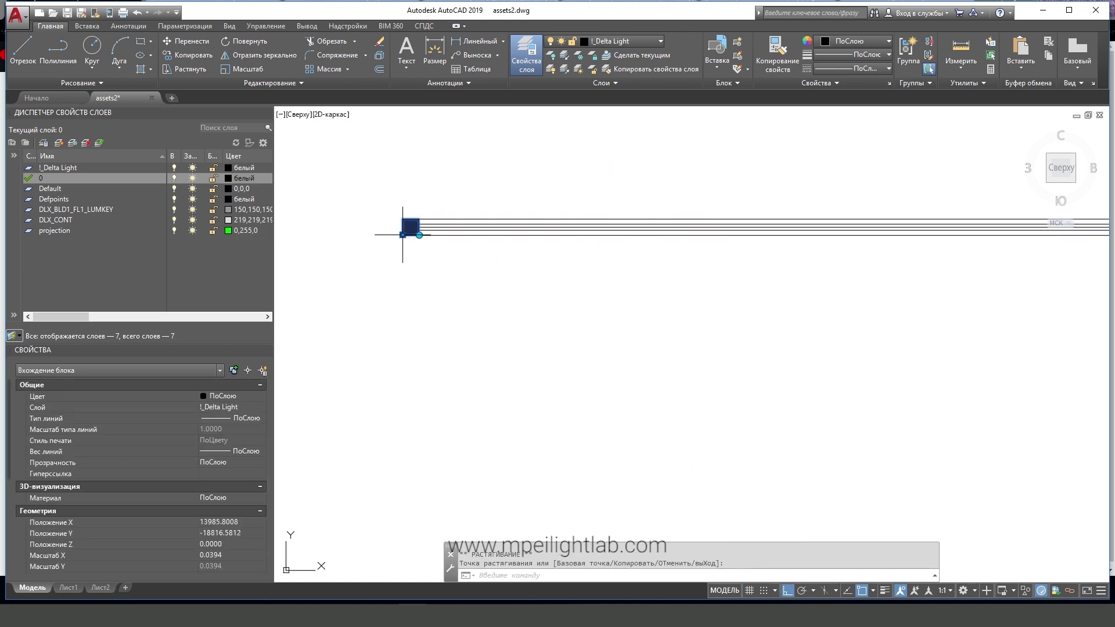
pyautogui.press('Escape')
pyautogui.scroll(-2, 416, 227)
pyautogui.scroll(-3, 416, 228)
# Pan to the connectors section and window-select the middle-row connectors, clearing them twice.
pyautogui.scroll(5, 473, 228)
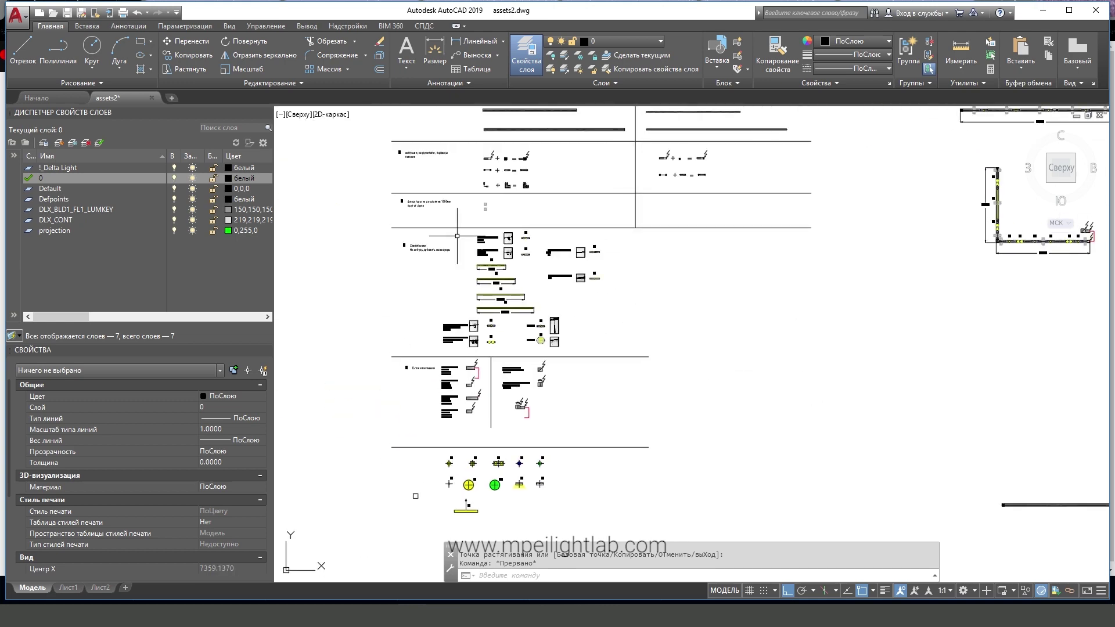
pyautogui.moveTo(492, 171); pyautogui.dragTo(483, 332, button='middle')
pyautogui.scroll(2, 553, 220)
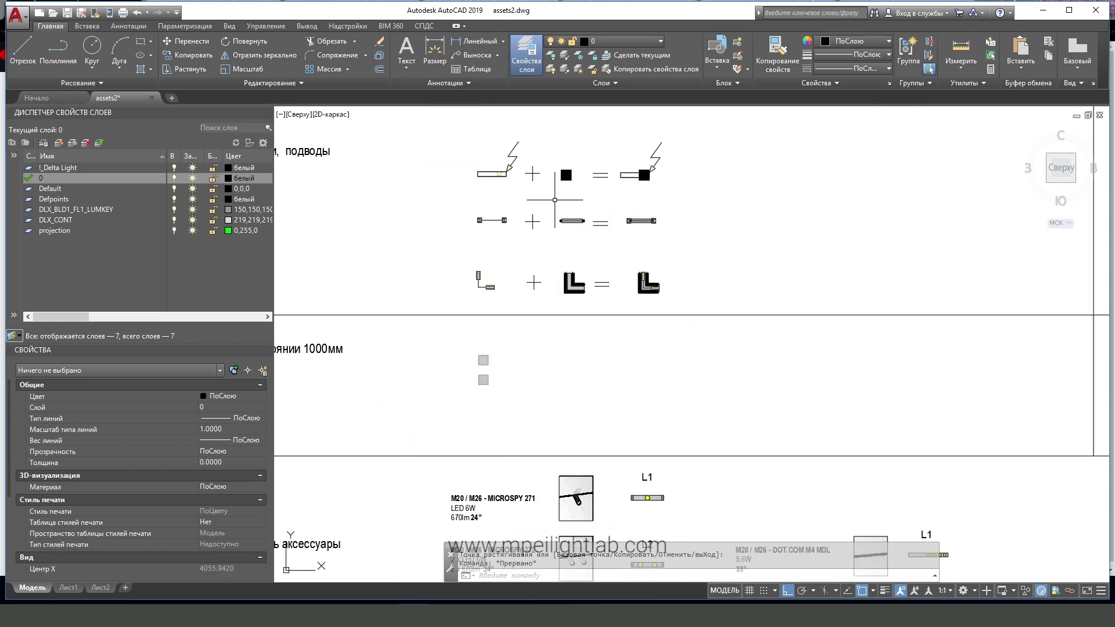
pyautogui.scroll(1, 552, 220)
pyautogui.moveTo(478, 207); pyautogui.dragTo(679, 253)
pyautogui.press('Escape')
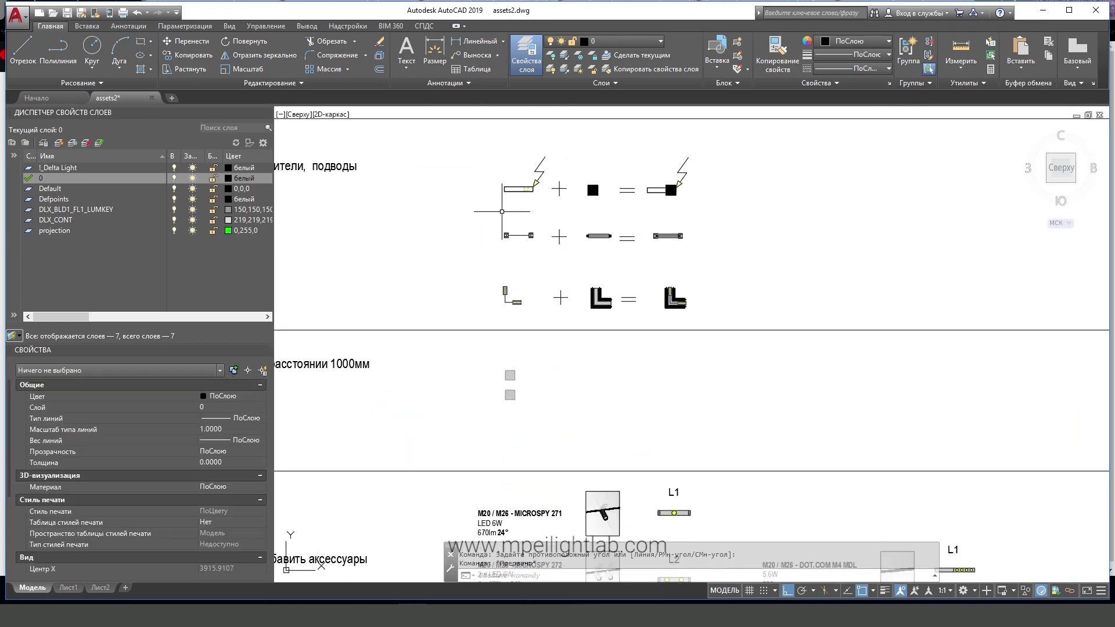
pyautogui.moveTo(500, 211); pyautogui.dragTo(710, 282)
pyautogui.press('Escape')
# Grip-move the middle profile bar onto the bottom bar's right end.
pyautogui.scroll(-3, 639, 213)
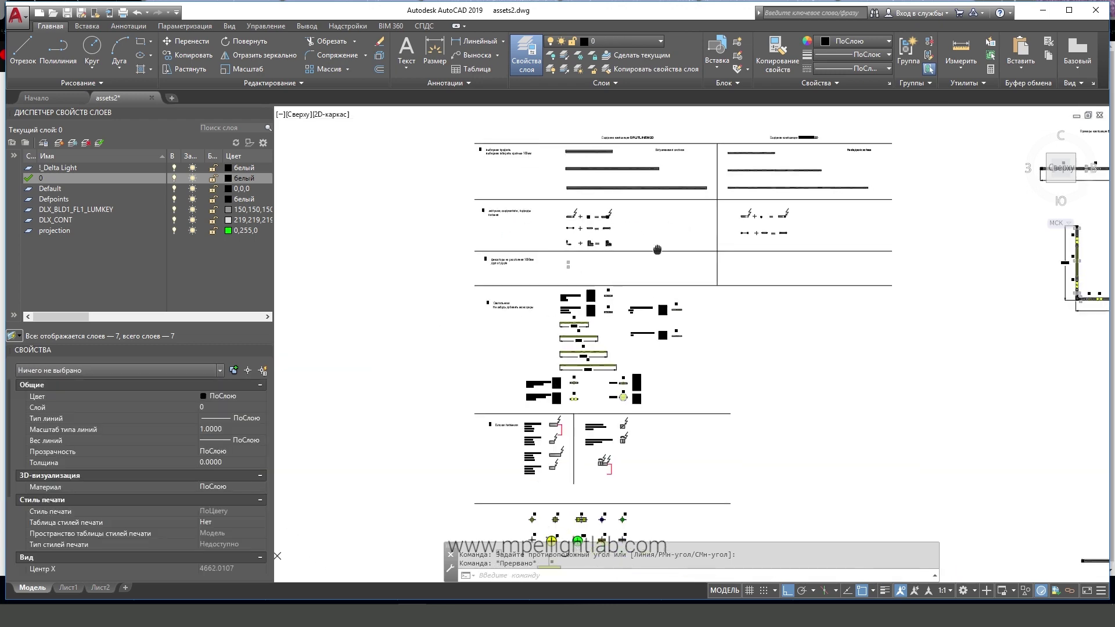
pyautogui.scroll(-2, 605, 259)
pyautogui.scroll(4, 508, 296)
pyautogui.scroll(1, 508, 296)
pyautogui.click(508, 297)
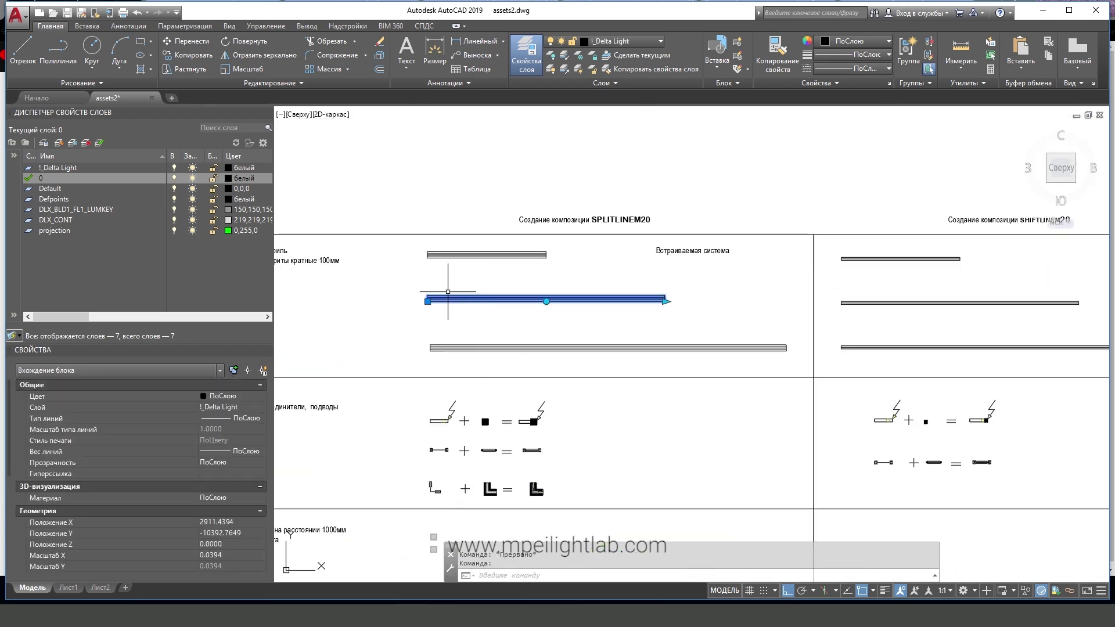
pyautogui.click(427, 300)
pyautogui.click(786, 351)
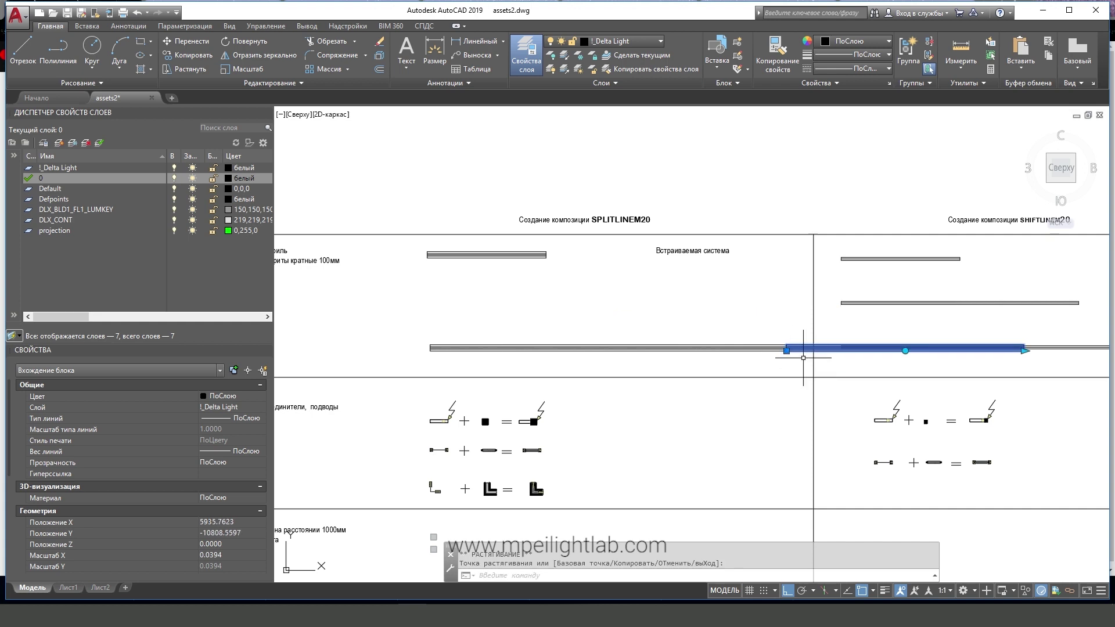
pyautogui.press('Escape')
# Copy the joint connector onto the track copy, then undo the placement.
pyautogui.scroll(4, 424, 465)
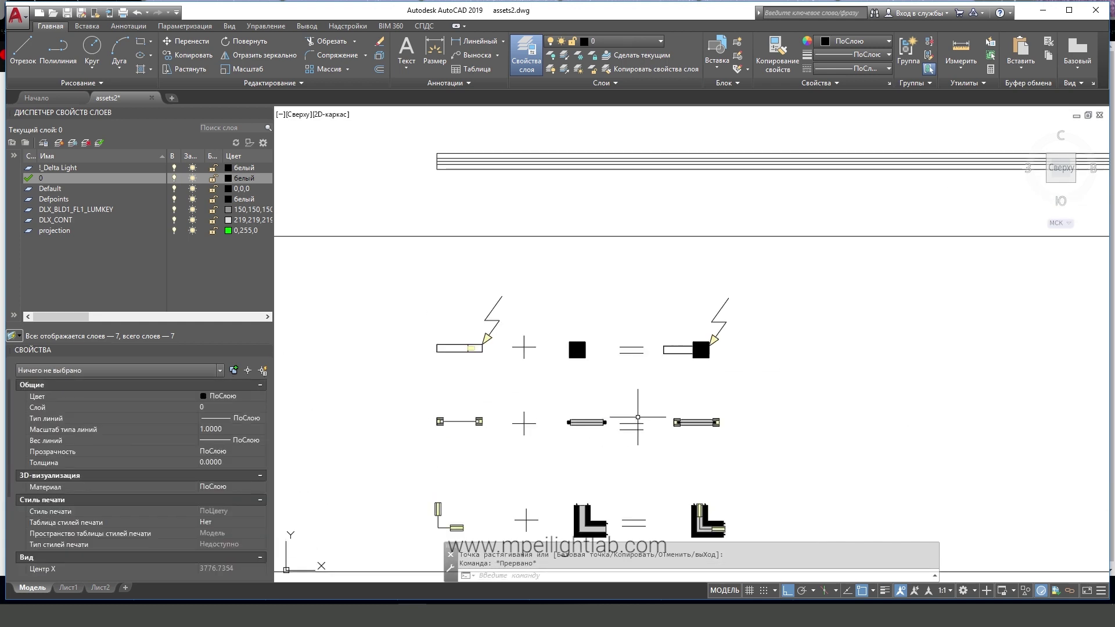
pyautogui.click(639, 400)
pyautogui.click(749, 450)
pyautogui.click(193, 62)
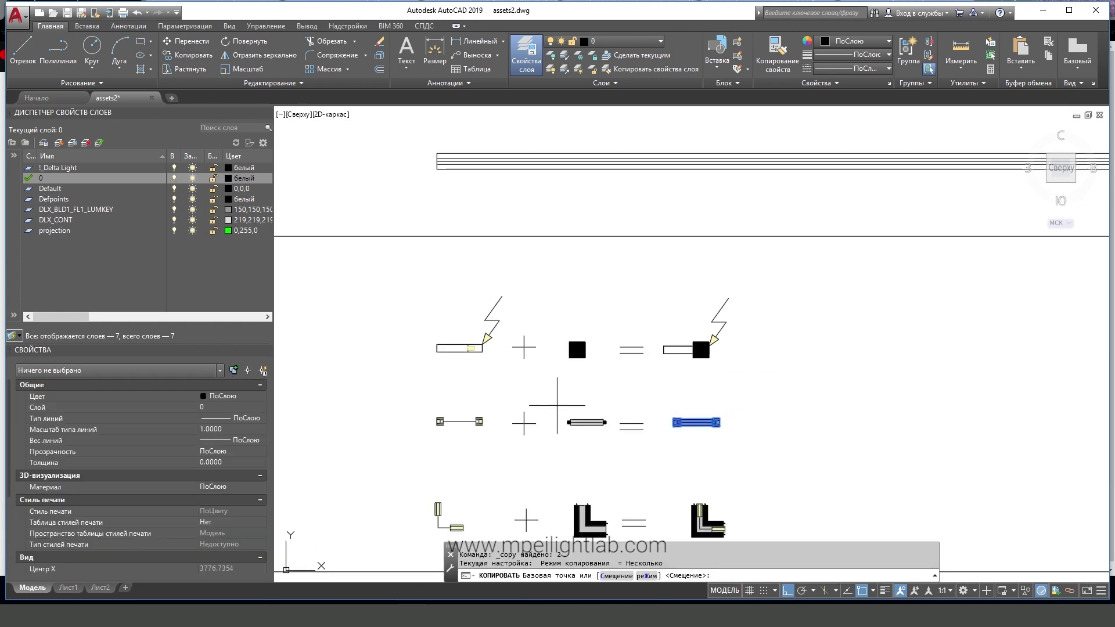
pyautogui.scroll(2, 584, 424)
pyautogui.scroll(6, 772, 436)
pyautogui.click(773, 406)
pyautogui.scroll(-6, 522, 459)
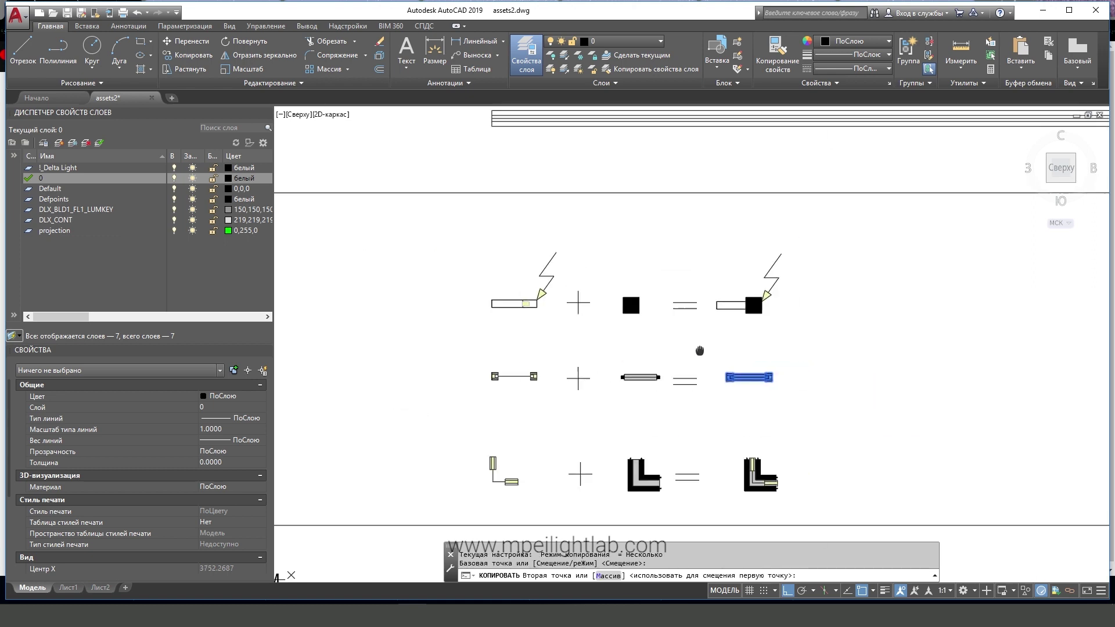
pyautogui.scroll(-1, 580, 464)
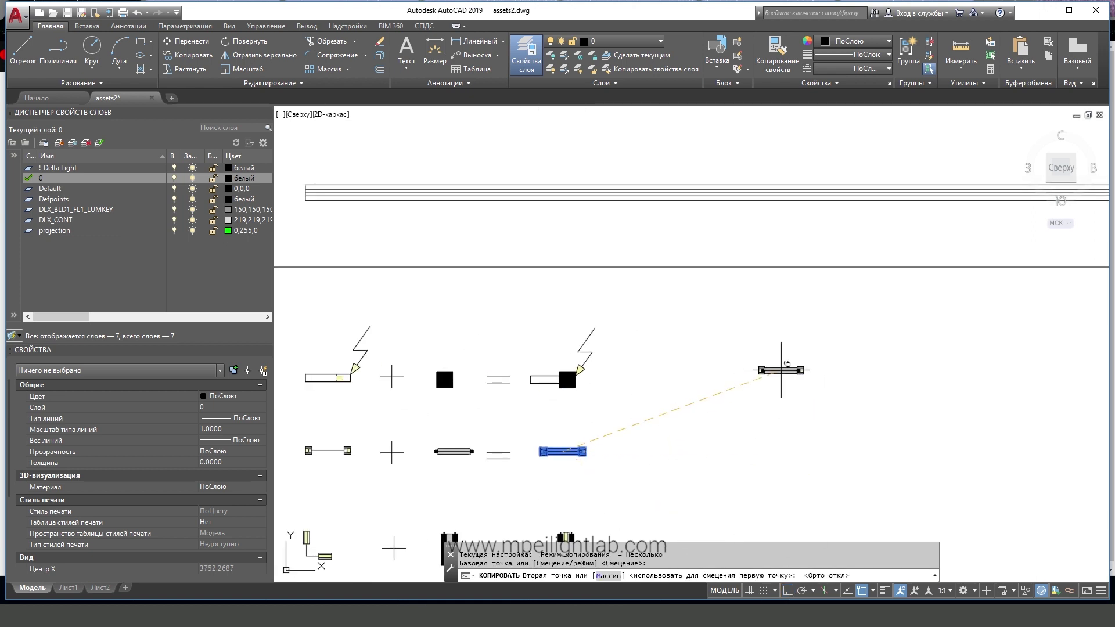
pyautogui.scroll(3, 787, 364)
pyautogui.scroll(3, 691, 321)
pyautogui.click(772, 285)
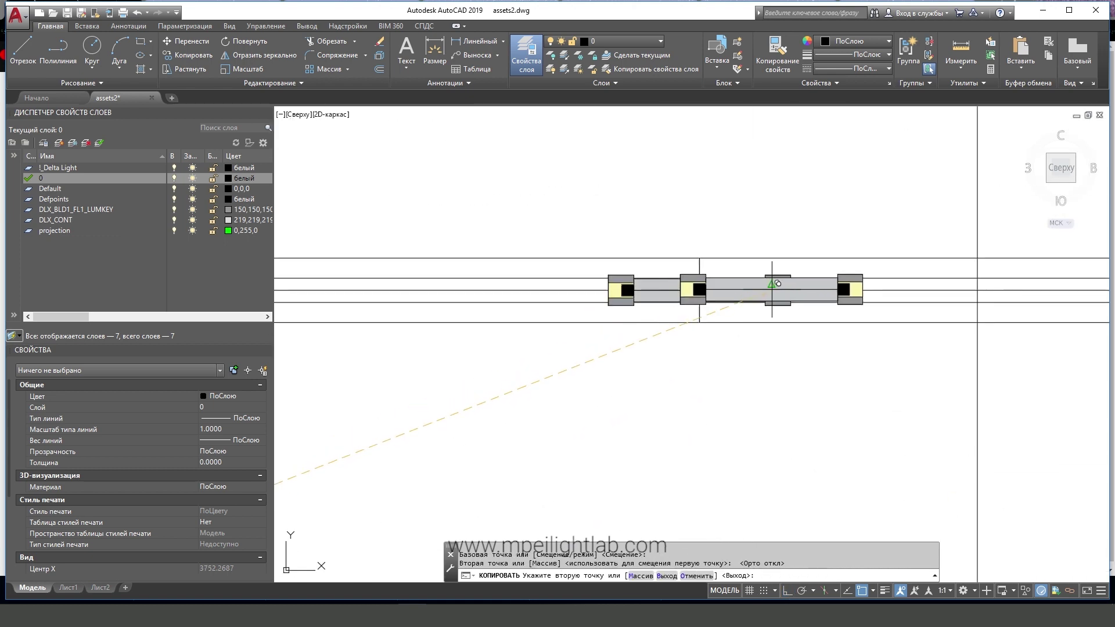
pyautogui.hotkey('ctrl', 'z')
# Pan and zoom toward the track copy's left end and the fixators section.
pyautogui.scroll(-5, 755, 293)
pyautogui.moveTo(726, 304); pyautogui.dragTo(709, 313, button='middle')
pyautogui.scroll(4, 706, 317)
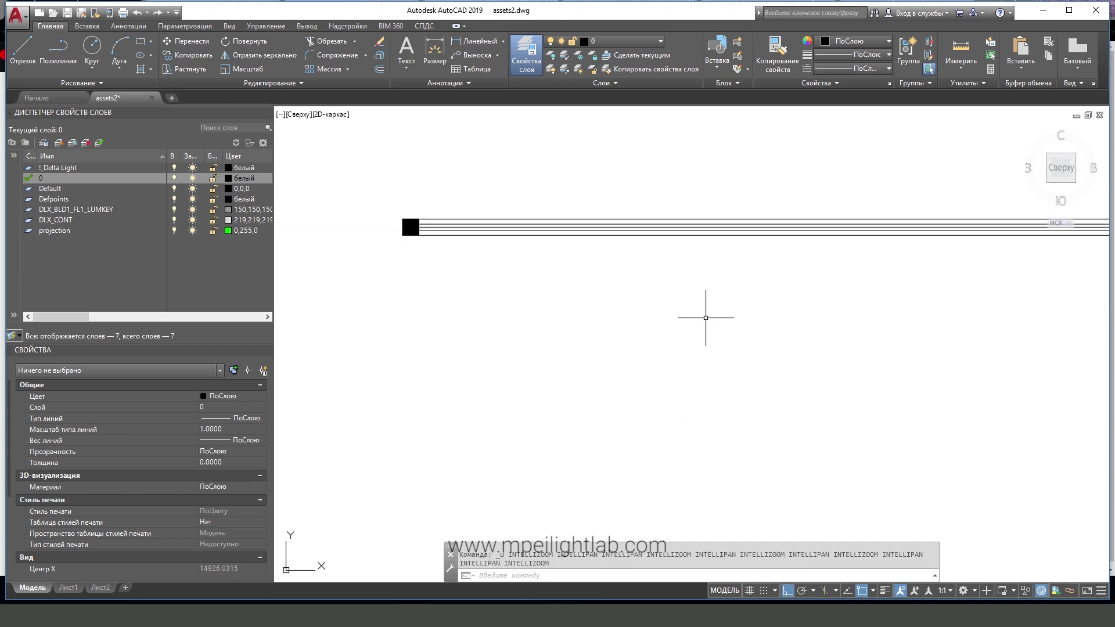
pyautogui.scroll(-3, 627, 328)
pyautogui.scroll(2, 522, 284)
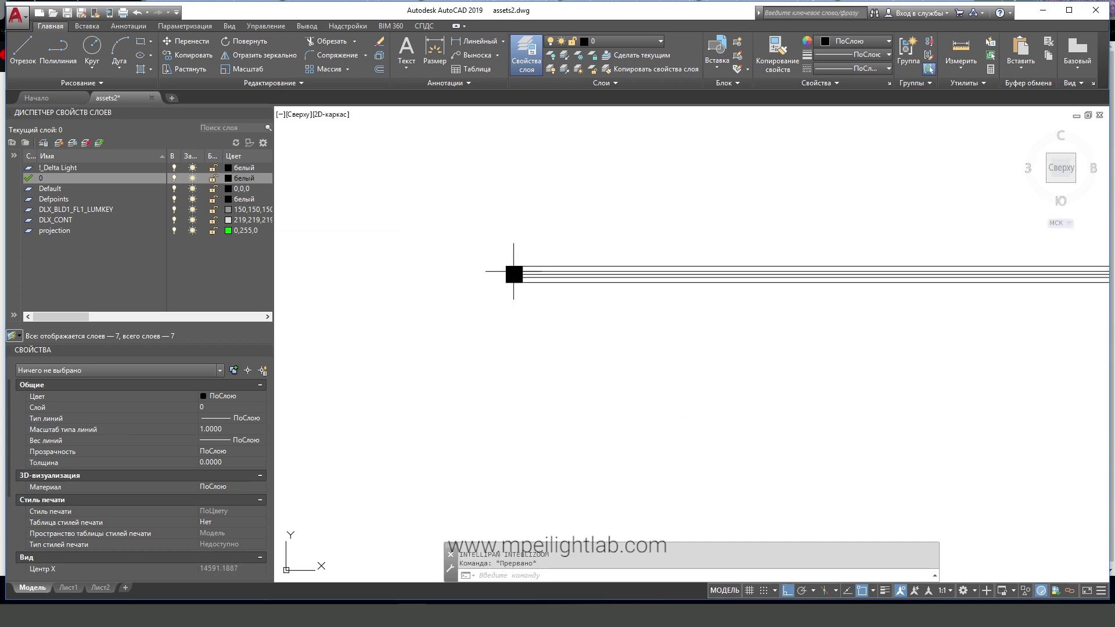
pyautogui.scroll(-6, 522, 279)
pyautogui.scroll(3, 592, 261)
pyautogui.scroll(2, 592, 259)
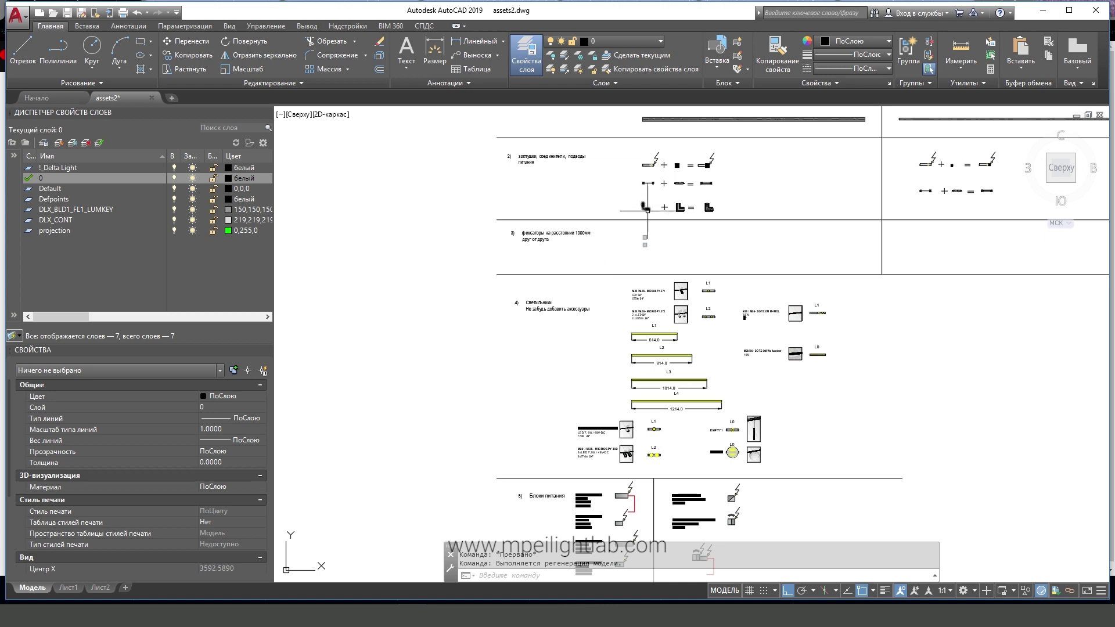
pyautogui.scroll(4, 581, 203)
# Copy the two fixator squares from the legend to the track's left end.
pyautogui.click(783, 329)
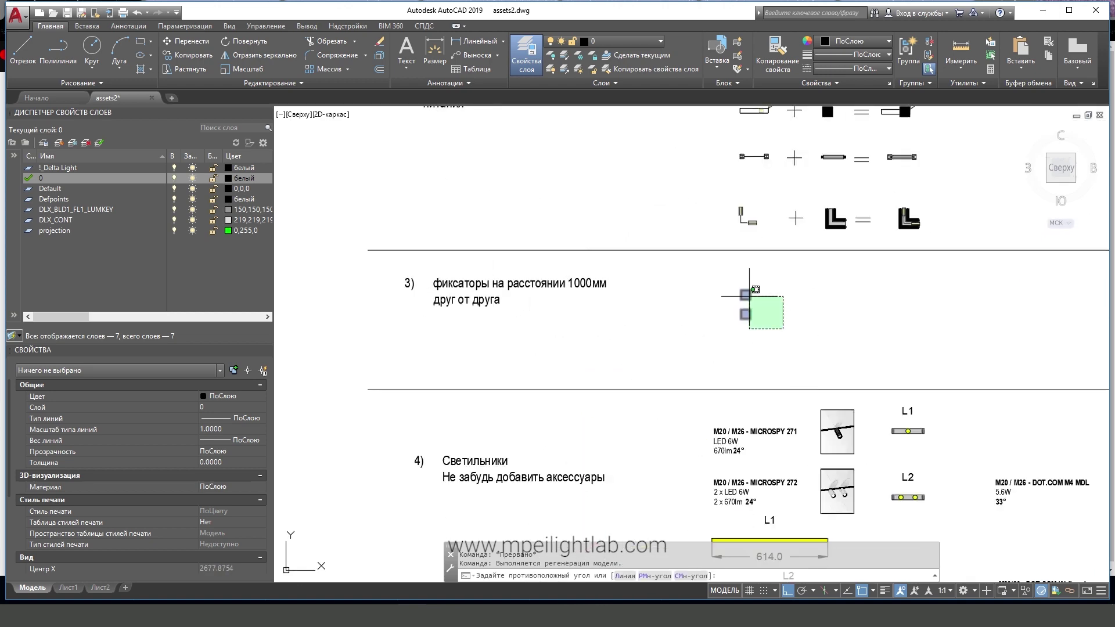
pyautogui.click(749, 296)
pyautogui.click(186, 54)
pyautogui.scroll(4, 720, 307)
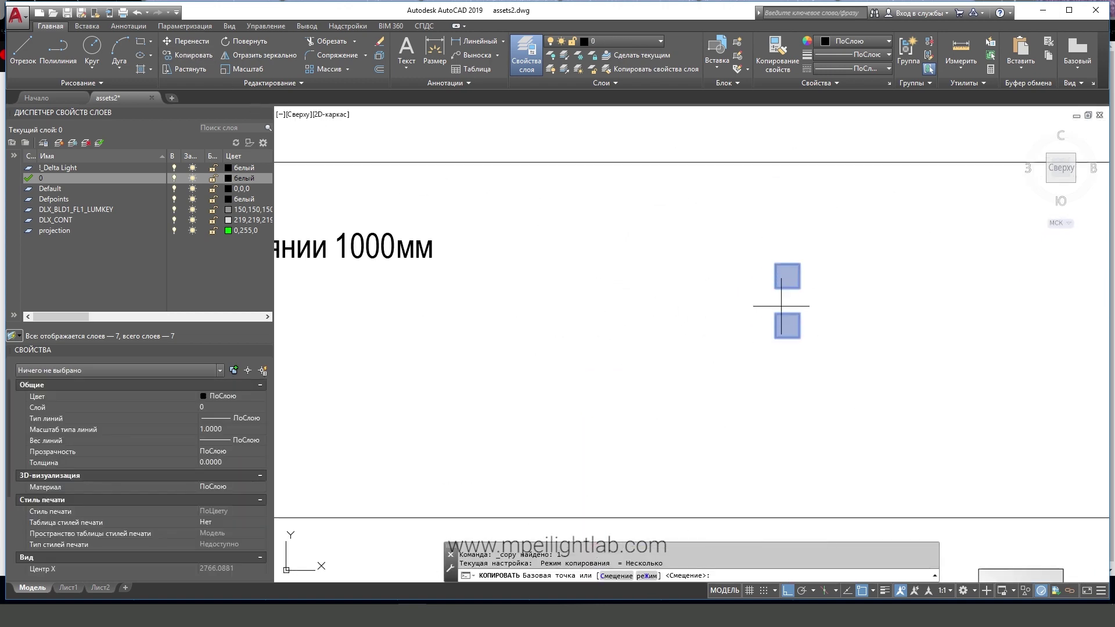
pyautogui.click(781, 306)
pyautogui.scroll(-4, 600, 293)
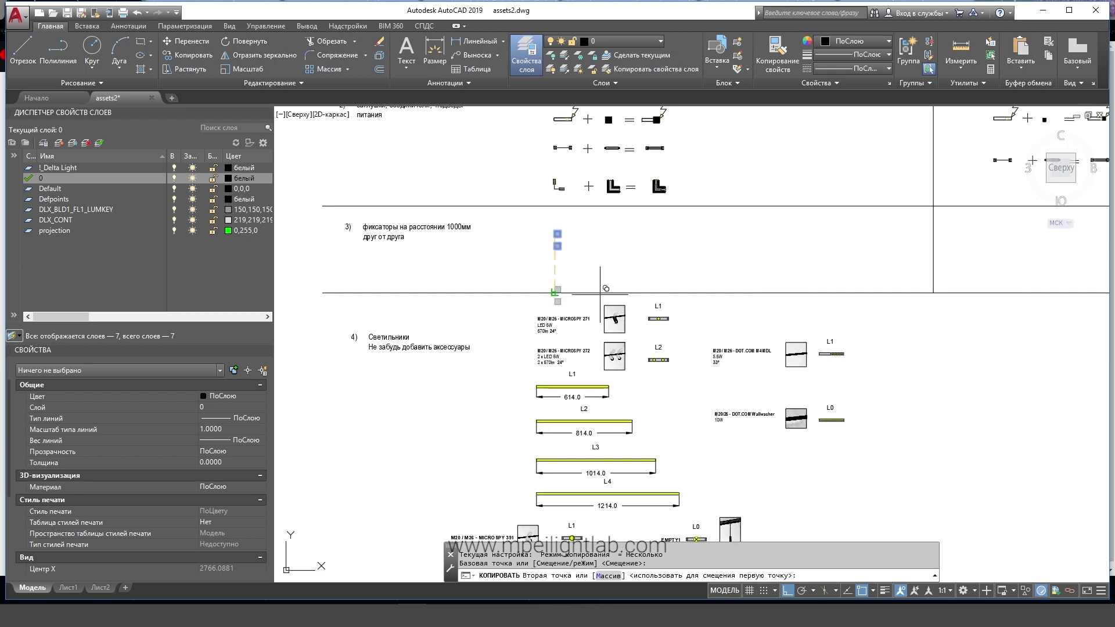
pyautogui.click(787, 591)
pyautogui.scroll(-2, 789, 413)
pyautogui.scroll(-2, 793, 453)
pyautogui.scroll(6, 726, 412)
pyautogui.scroll(3, 720, 418)
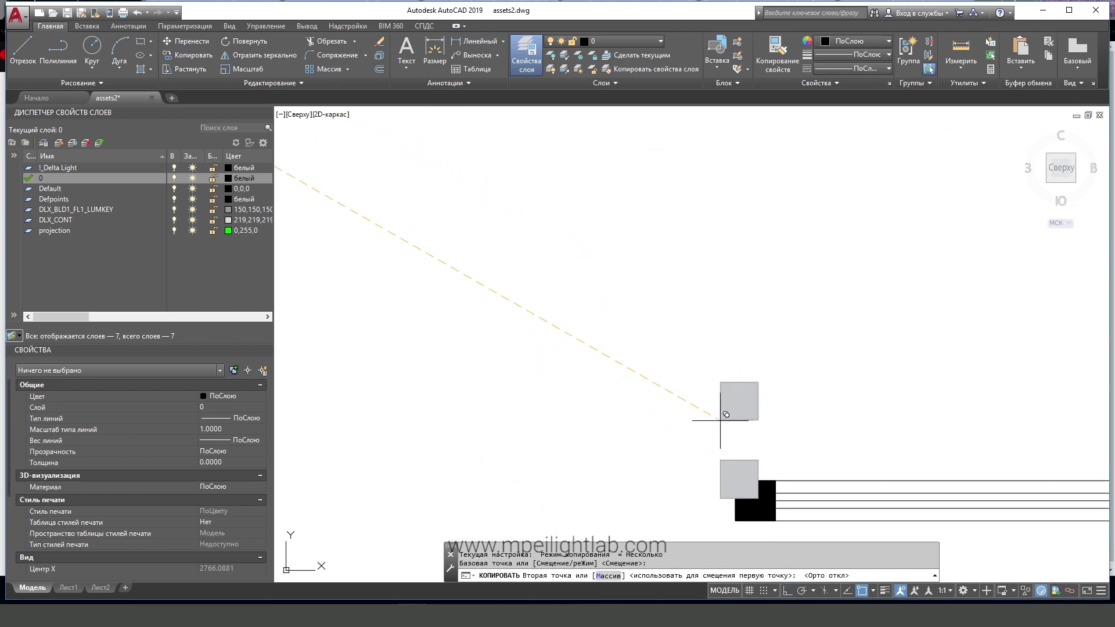
pyautogui.click(562, 397)
pyautogui.press('Escape')
# Copy the placed fixator pair 700 units to the right with Ortho on.
pyautogui.click(678, 379)
pyautogui.click(593, 336)
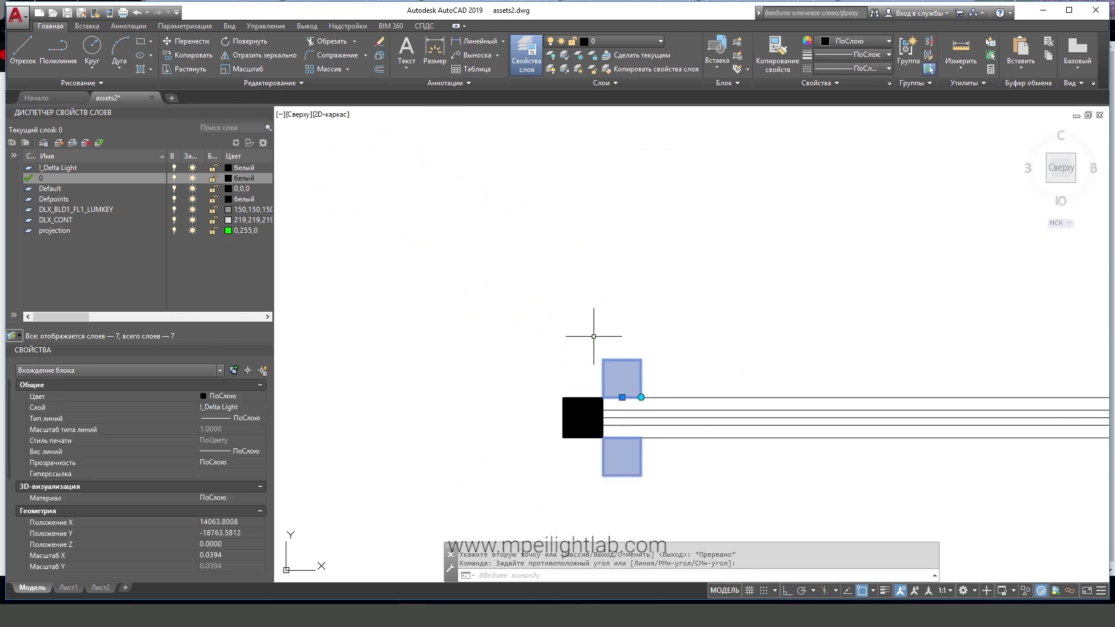
pyautogui.click(187, 56)
pyautogui.scroll(-3, 417, 189)
pyautogui.click(465, 379)
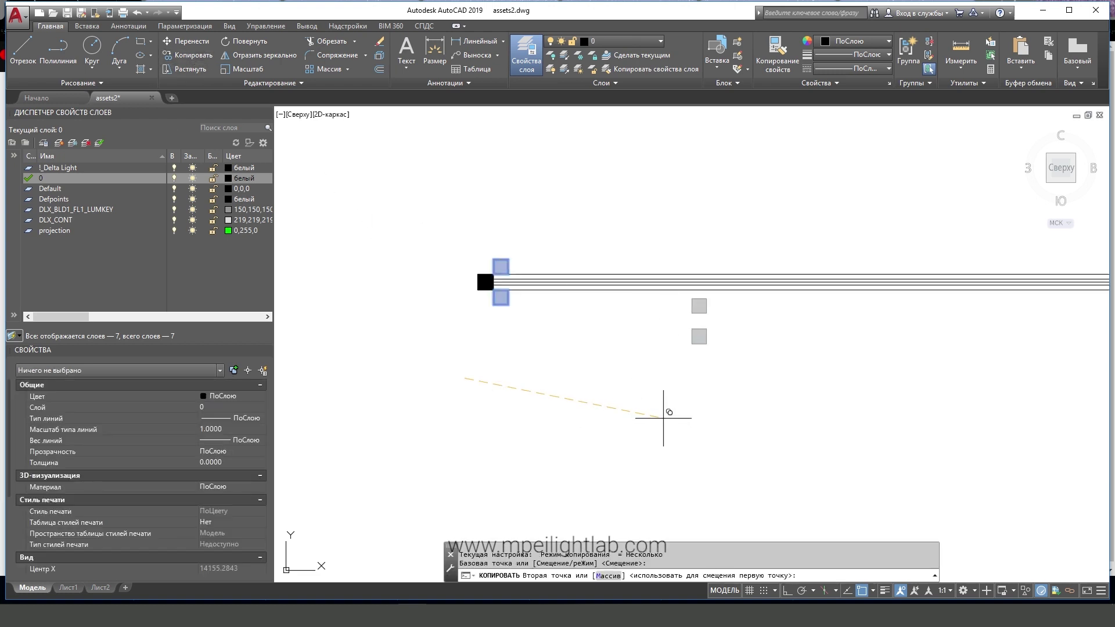
pyautogui.click(787, 591)
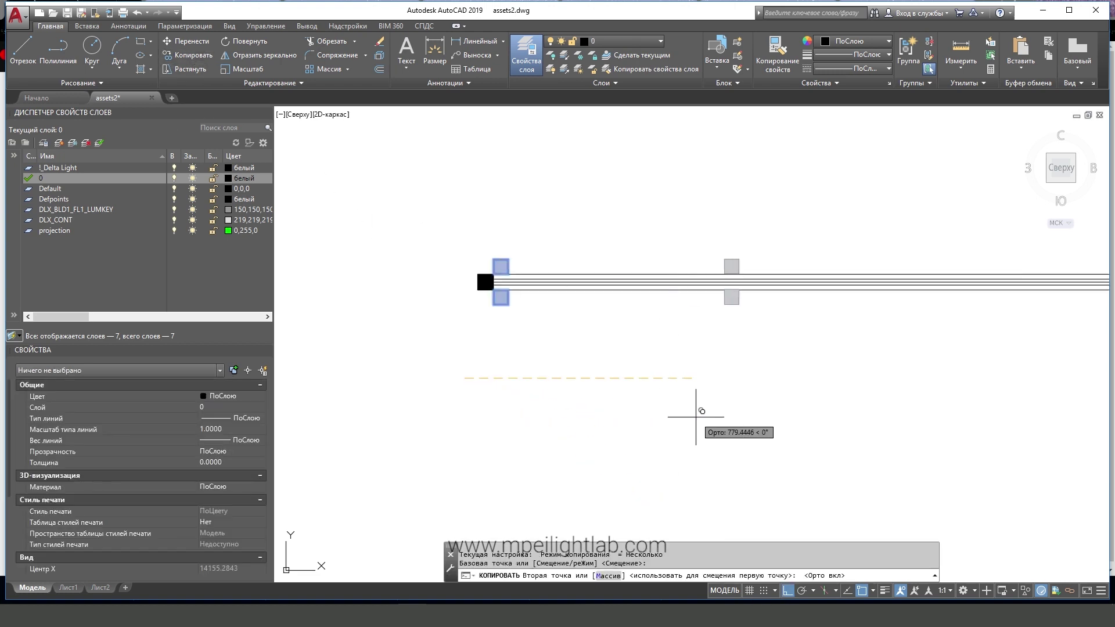
pyautogui.write('700')
pyautogui.press('Return')
pyautogui.press('Escape')
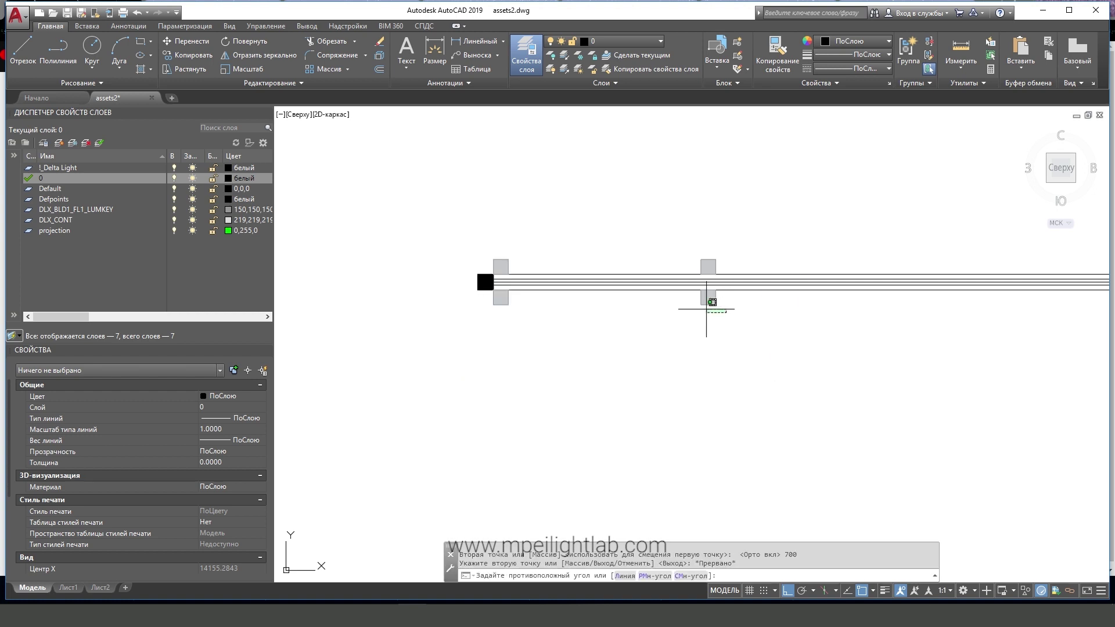
# Select the new fixator pair to copy it further along the track.
pyautogui.click(726, 316)
pyautogui.click(697, 290)
pyautogui.click(187, 55)
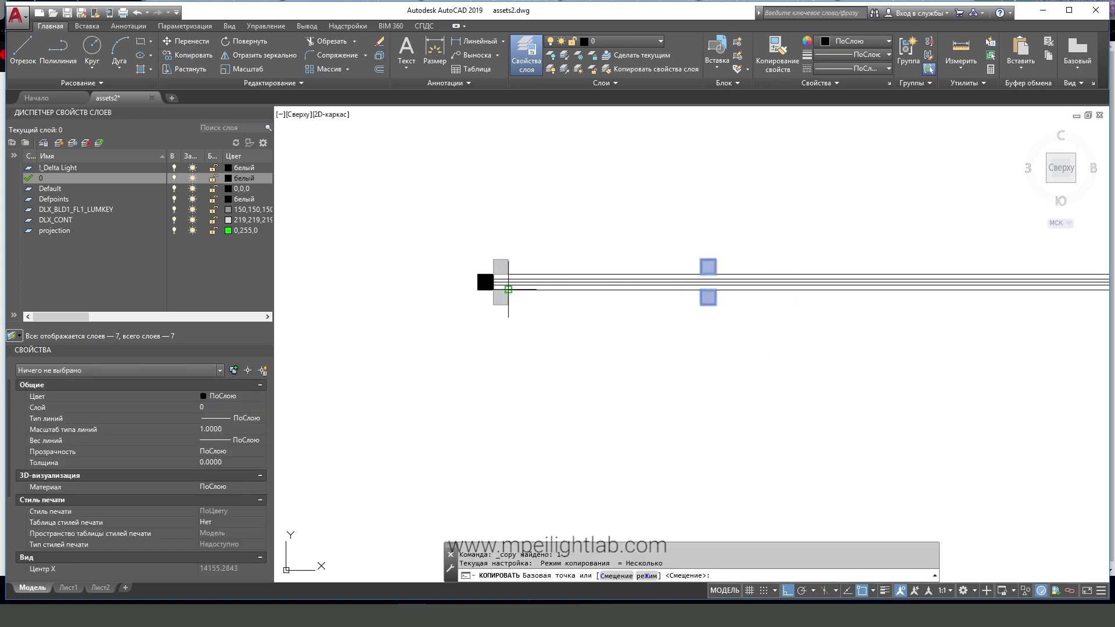
# Place another fixator pair copy along the track.
pyautogui.click(708, 298)
pyautogui.scroll(-2, 792, 279)
pyautogui.moveTo(792, 279); pyautogui.dragTo(443, 311, button='middle')
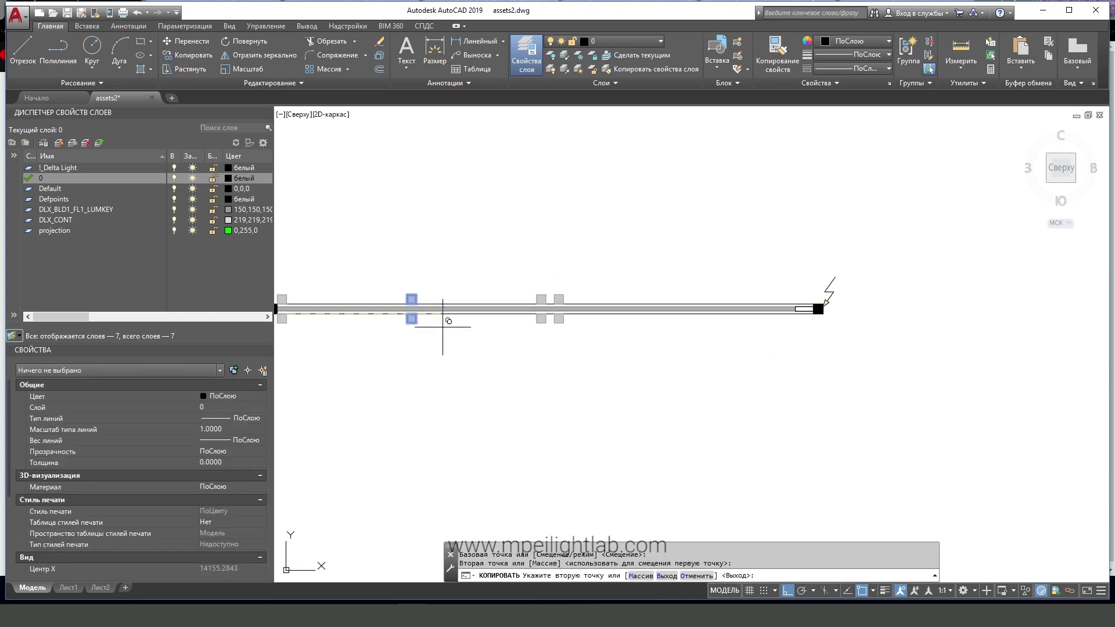
pyautogui.click(551, 317)
pyautogui.press('Escape')
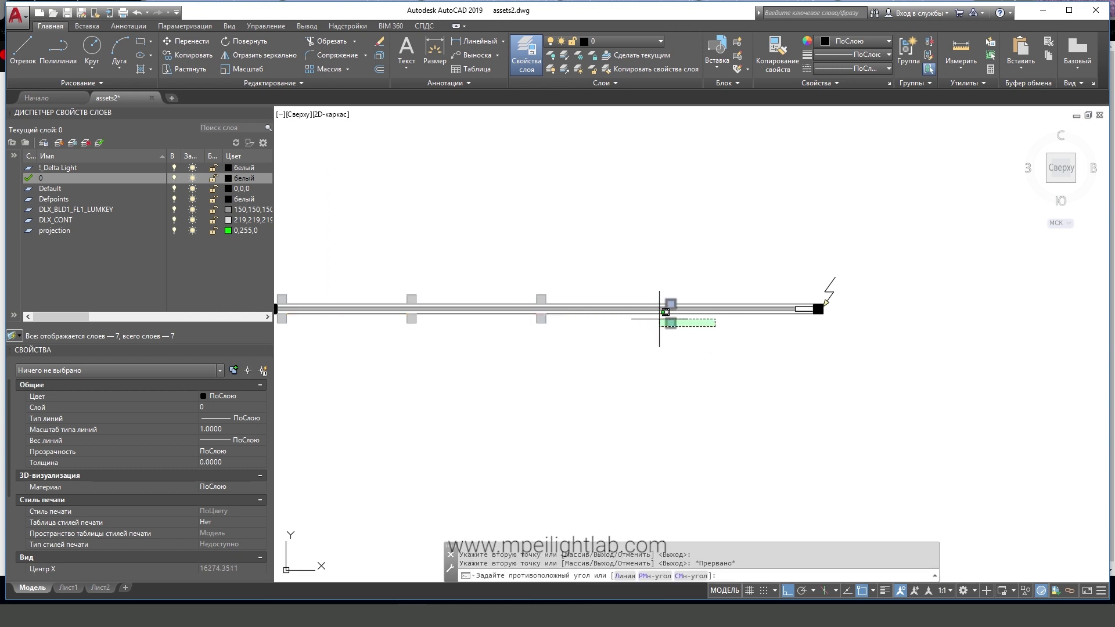
# Erase the stray duplicate fixator copy after cancelling an accidental stretch.
pyautogui.moveTo(713, 325); pyautogui.dragTo(662, 308)
pyautogui.scroll(3, 665, 308)
pyautogui.click(664, 308)
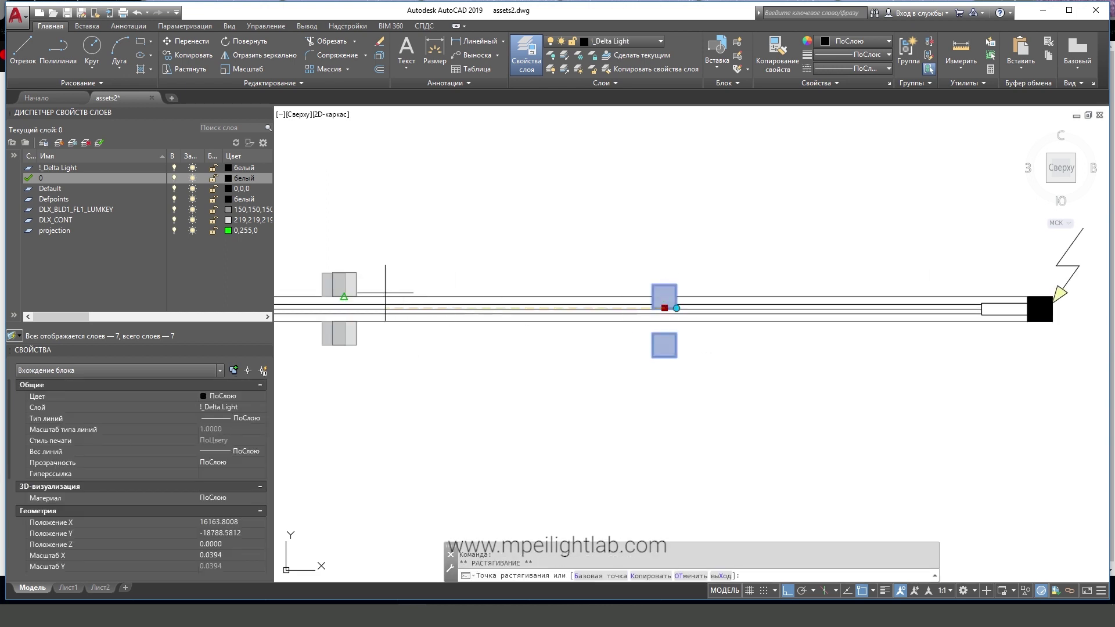
pyautogui.press('Escape')
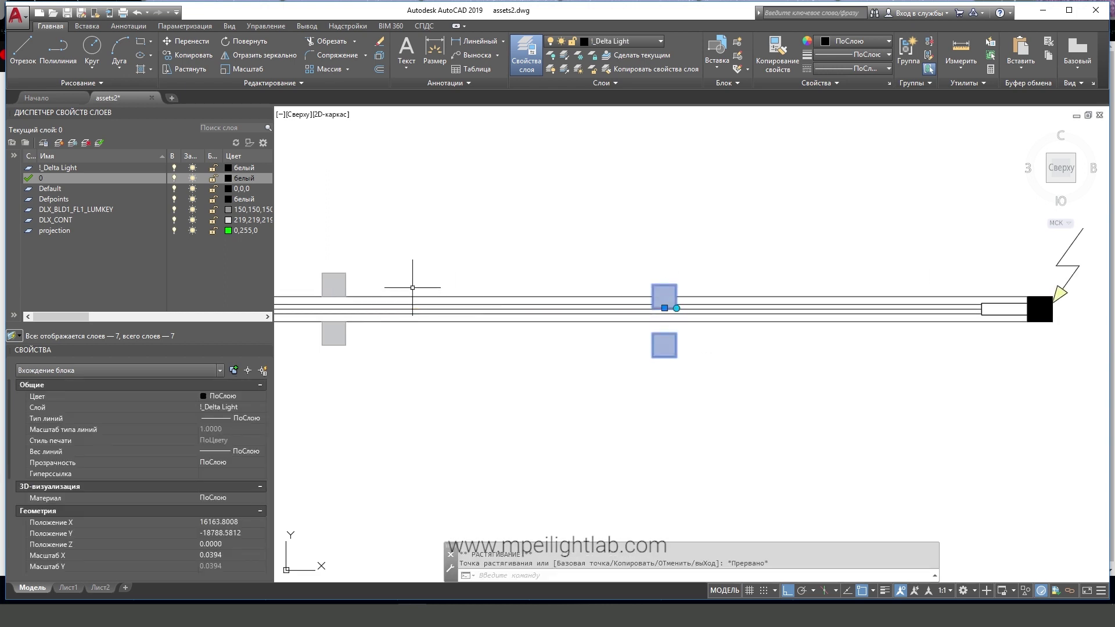
pyautogui.press('Escape')
pyautogui.moveTo(672, 251); pyautogui.dragTo(654, 289)
pyautogui.press('Delete')
pyautogui.press('Escape')
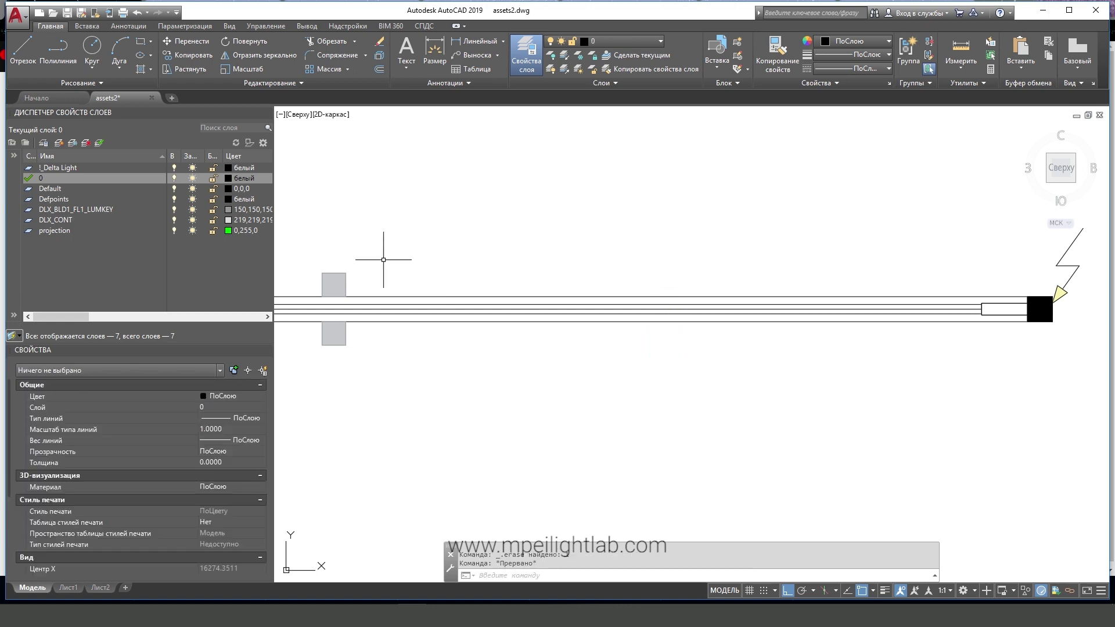
# Copy the right-hand fixator pair further toward the feed end.
pyautogui.moveTo(639, 273); pyautogui.dragTo(710, 306, button='middle')
pyautogui.click(753, 309)
pyautogui.click(725, 295)
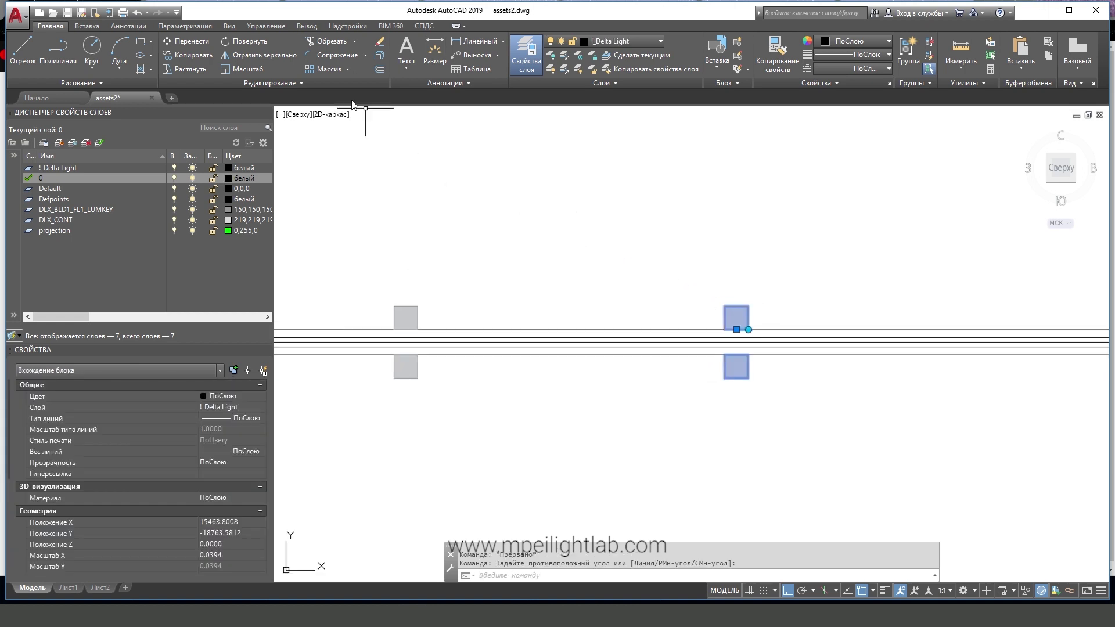
pyautogui.click(187, 56)
pyautogui.click(734, 320)
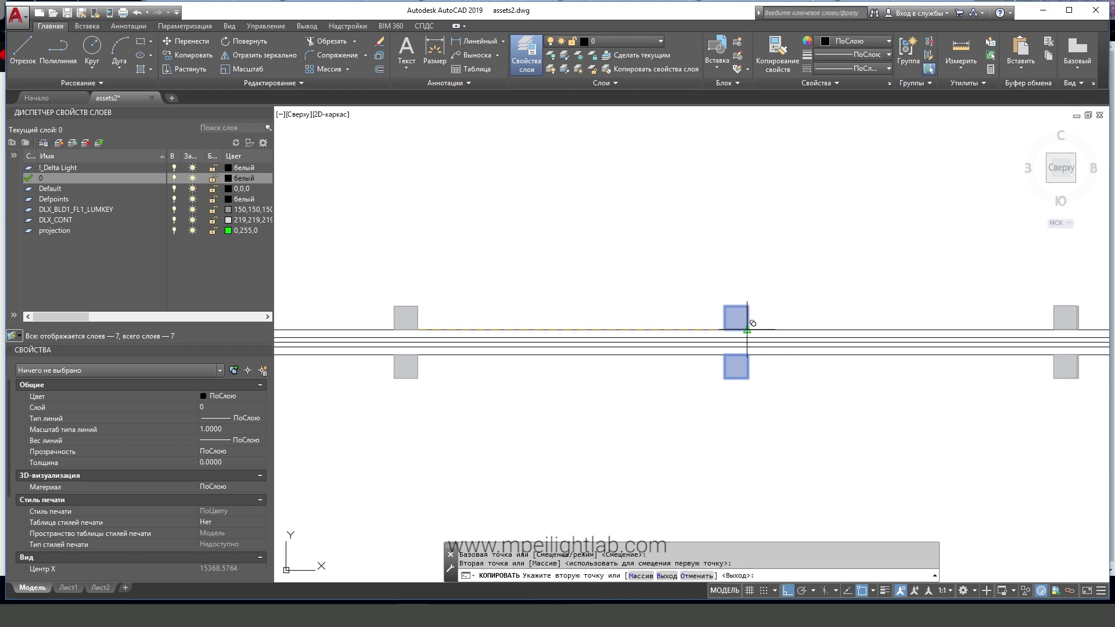
pyautogui.scroll(-5, 695, 316)
pyautogui.scroll(4, 773, 323)
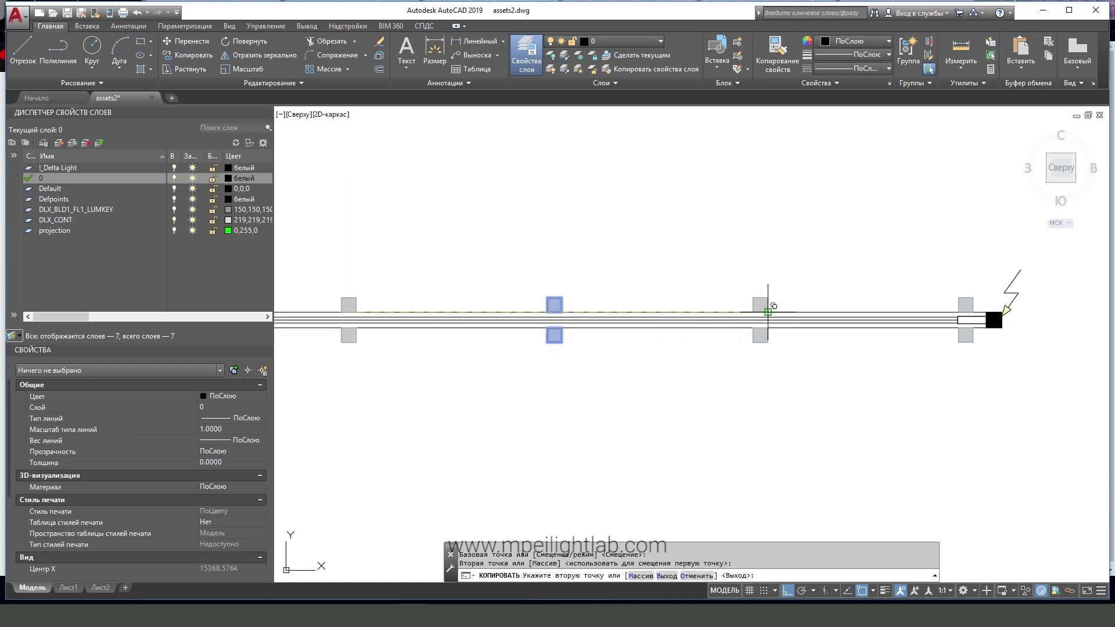
pyautogui.click(767, 312)
pyautogui.press('Escape')
# Select all five fixator pairs along the track.
pyautogui.scroll(-4, 747, 294)
pyautogui.scroll(2, 443, 256)
pyautogui.click(382, 273)
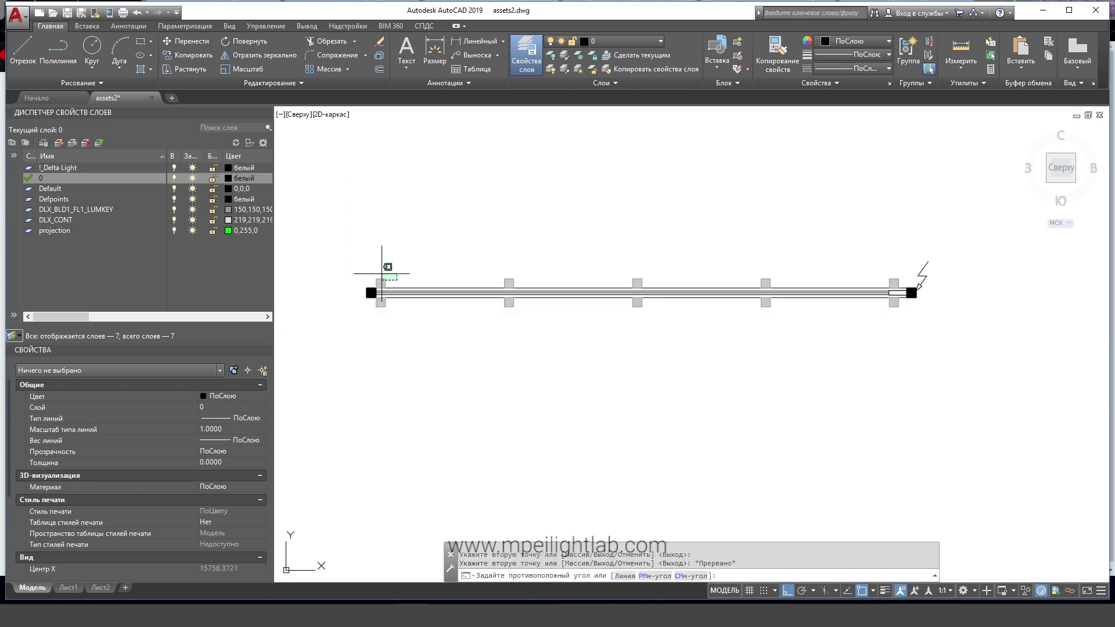
pyautogui.click(947, 286)
pyautogui.click(531, 250)
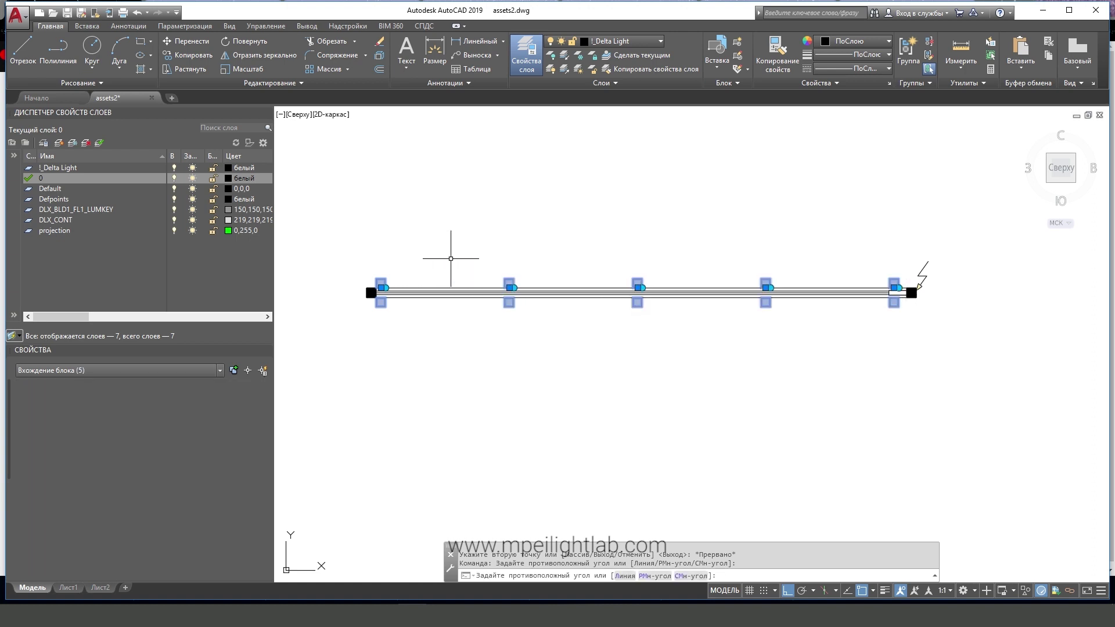
pyautogui.click(188, 55)
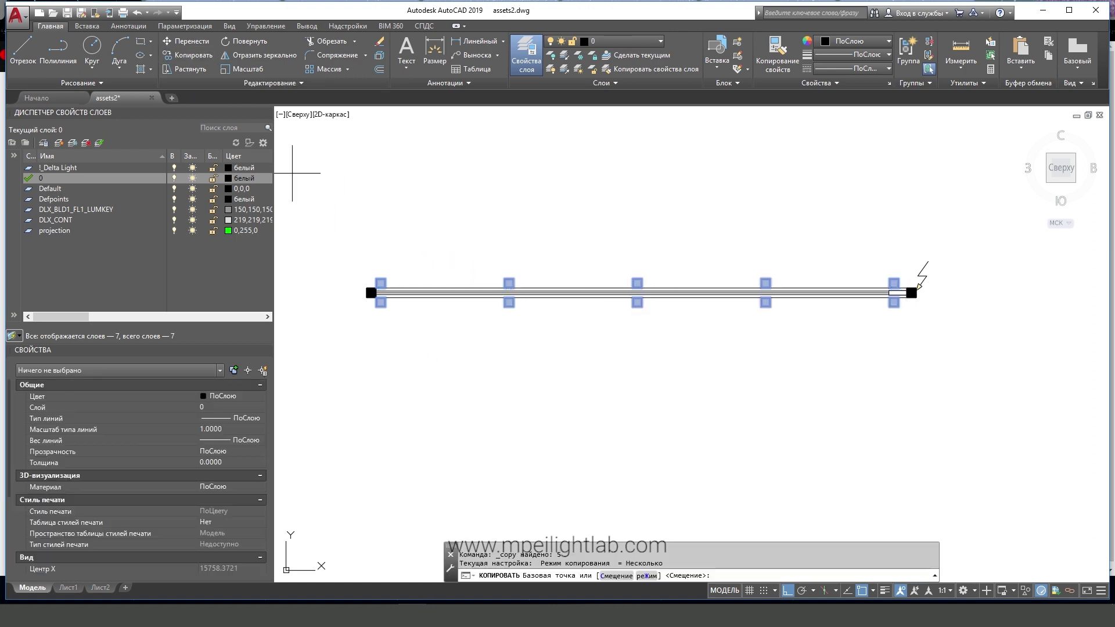
# Run Move (ПЕРЕНЕСТИ) on all five fixator pairs.
pyautogui.click(190, 47)
pyautogui.click(923, 361)
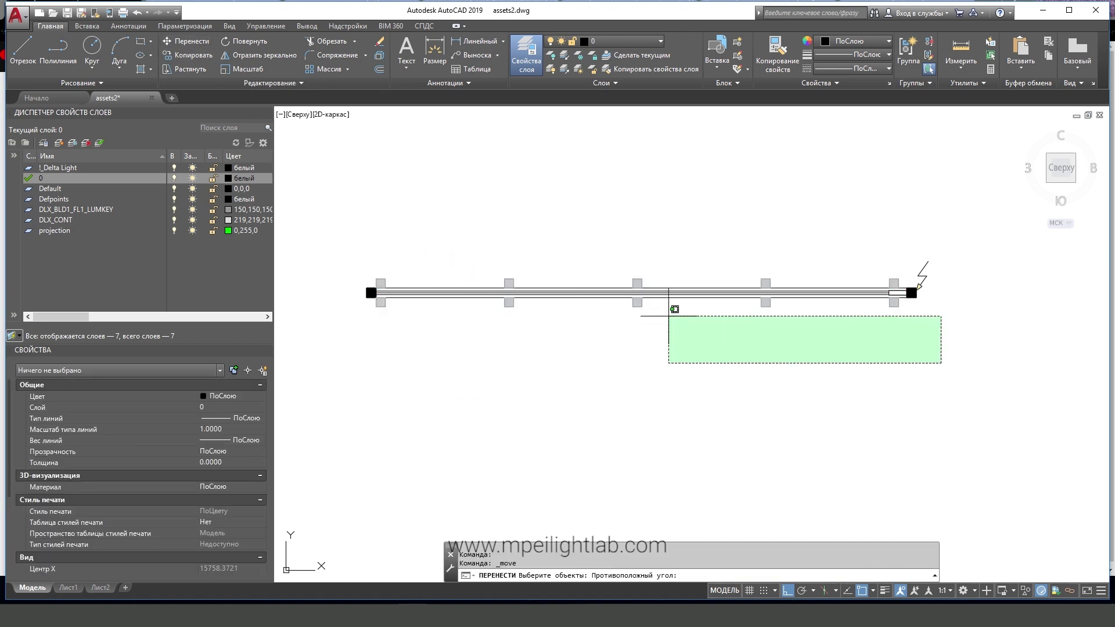
pyautogui.click(347, 298)
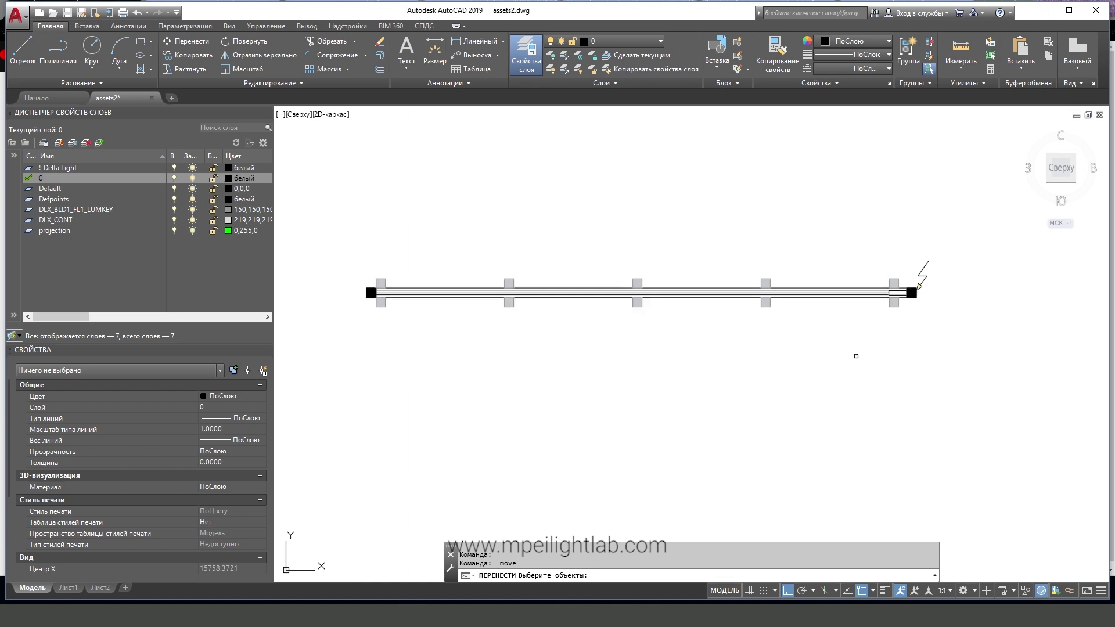
pyautogui.click(942, 393)
pyautogui.click(324, 295)
pyautogui.press('Return')
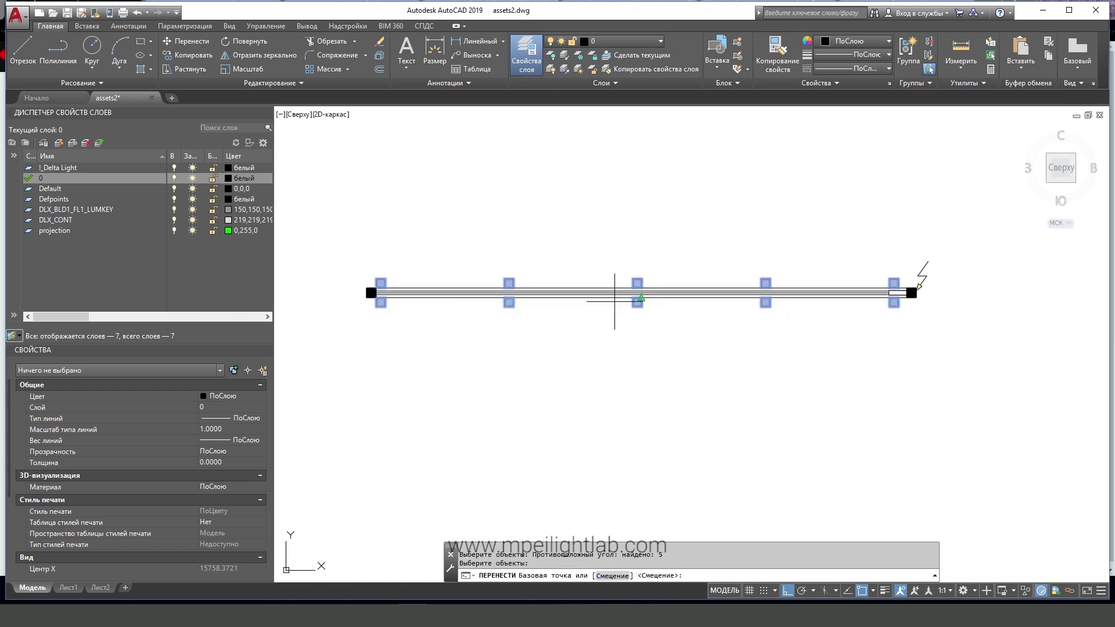
# Move the fixator row to the Mid Between 2 Points of the track's ends.
pyautogui.scroll(9, 666, 284)
pyautogui.click(721, 236)
pyautogui.scroll(-5, 639, 227)
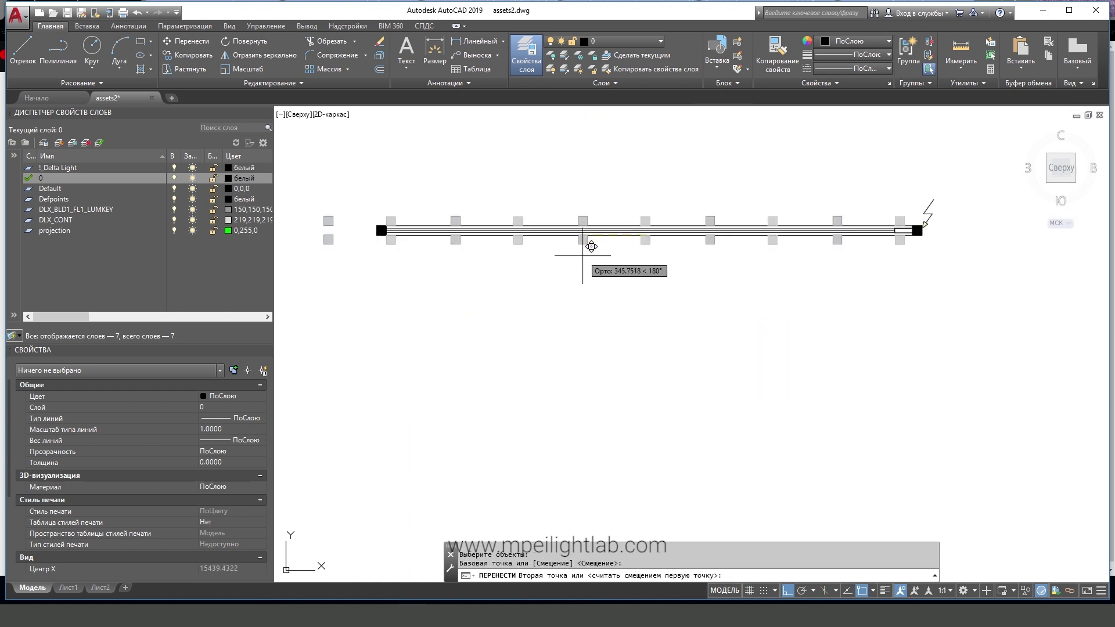
pyautogui.keyDown('shift'); pyautogui.rightClick(584, 254); pyautogui.keyUp('shift')
pyautogui.click(647, 287)
pyautogui.scroll(9, 378, 231)
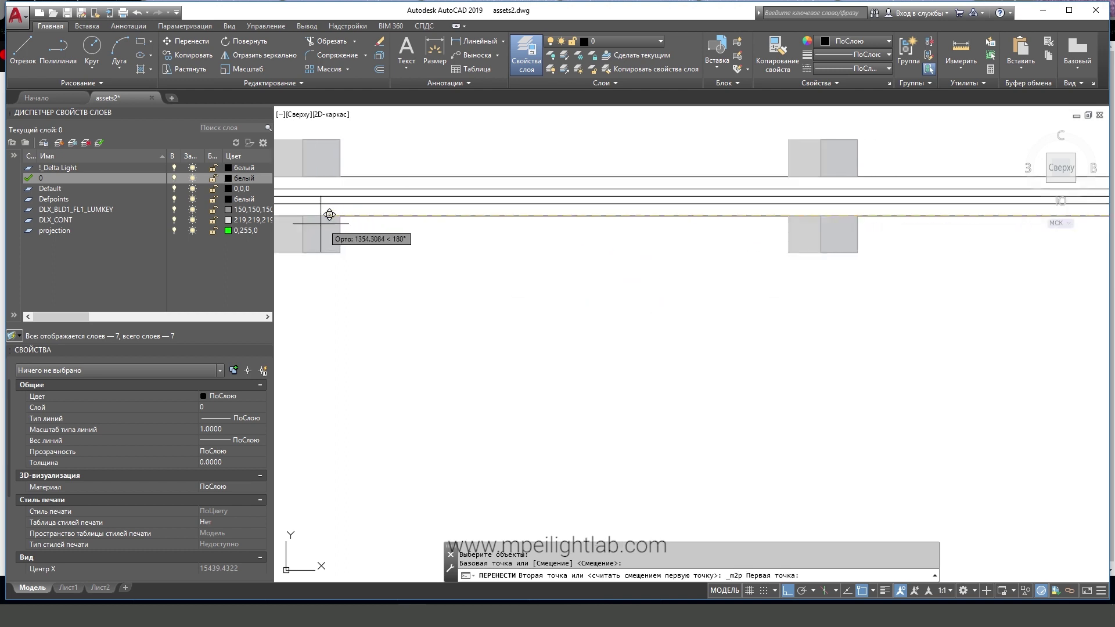
pyautogui.scroll(-2, 325, 220)
pyautogui.click(372, 228)
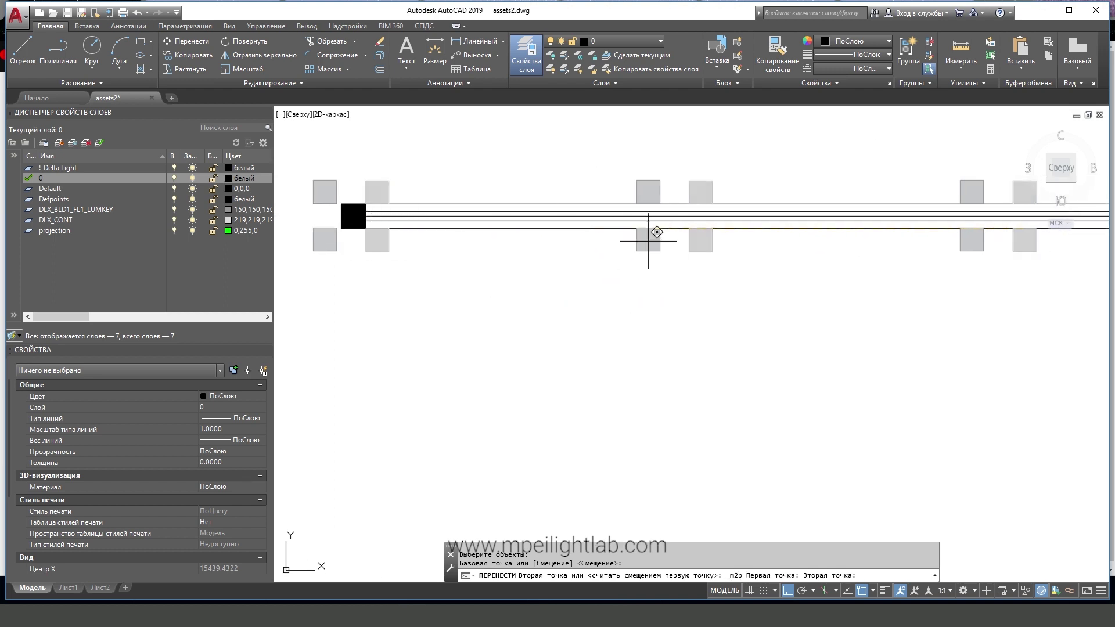
pyautogui.scroll(-3, 708, 249)
pyautogui.scroll(3, 703, 254)
pyautogui.click(702, 254)
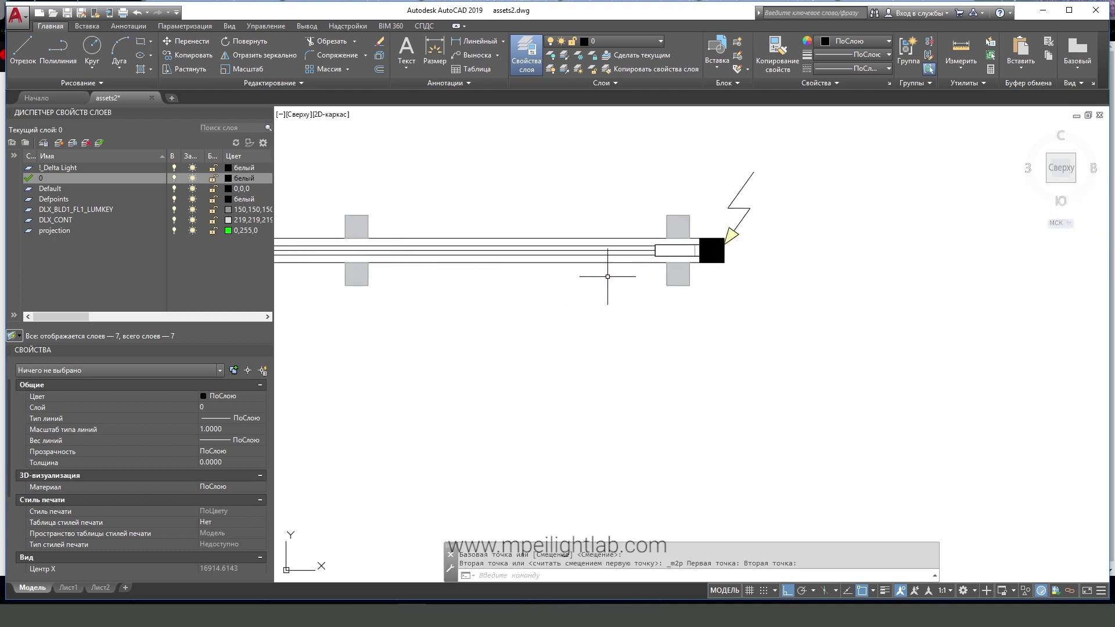
pyautogui.scroll(-3, 609, 261)
pyautogui.moveTo(429, 273)
pyautogui.mouseDown(button='middle')
pyautogui.moveTo(529, 267)
pyautogui.moveTo(788, 358)
pyautogui.mouseUp(button='middle')
# Review the L2 luminaire block's attribute values in the Attribute Editor.
pyautogui.scroll(-3, 528, 267)
pyautogui.scroll(3, 605, 239)
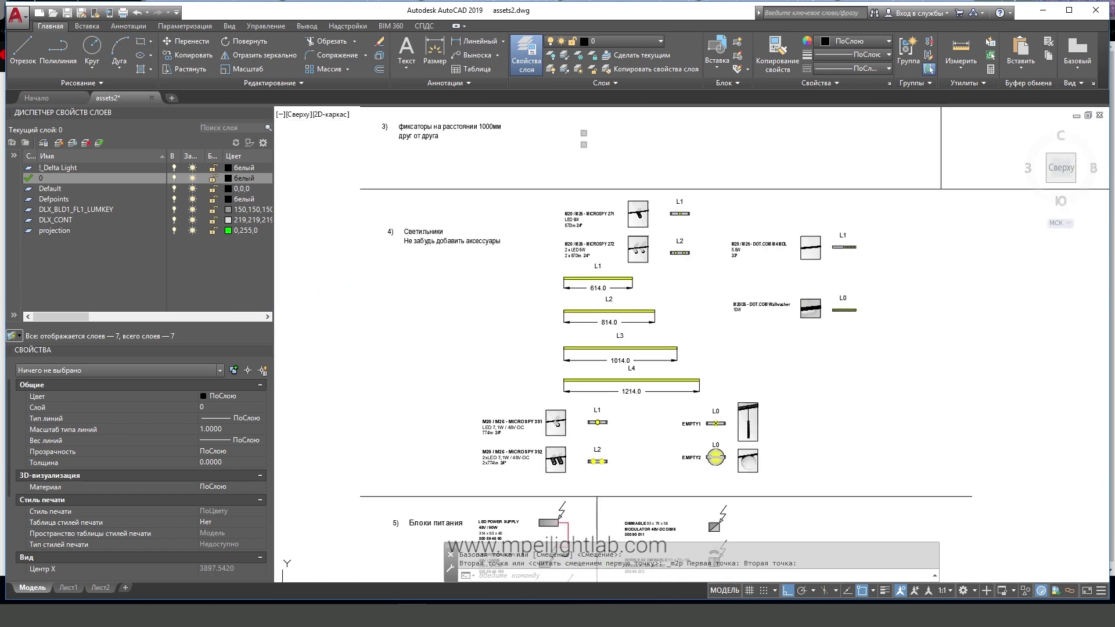
pyautogui.scroll(5, 696, 272)
pyautogui.click(710, 254)
pyautogui.press('Escape')
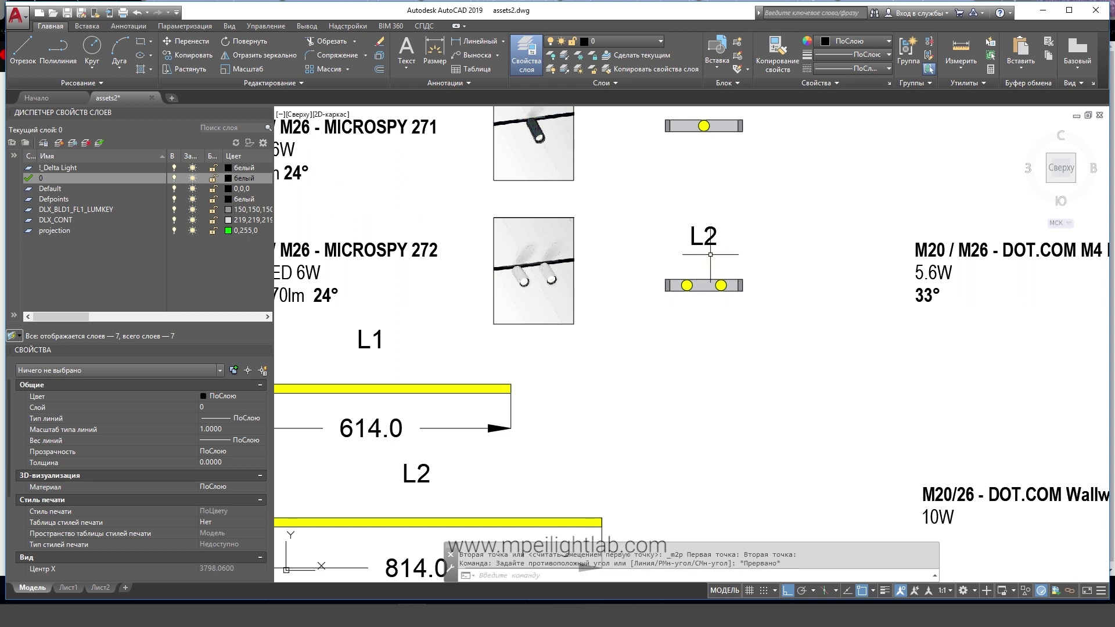
pyautogui.doubleClick(707, 280)
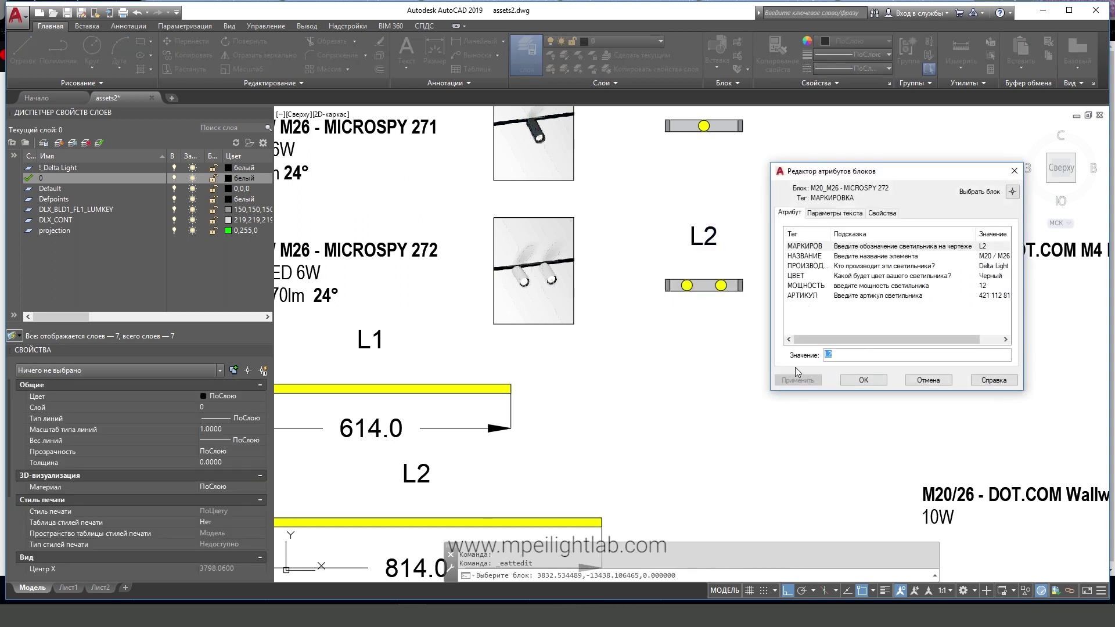
pyautogui.moveTo(768, 359); pyautogui.dragTo(651, 360)
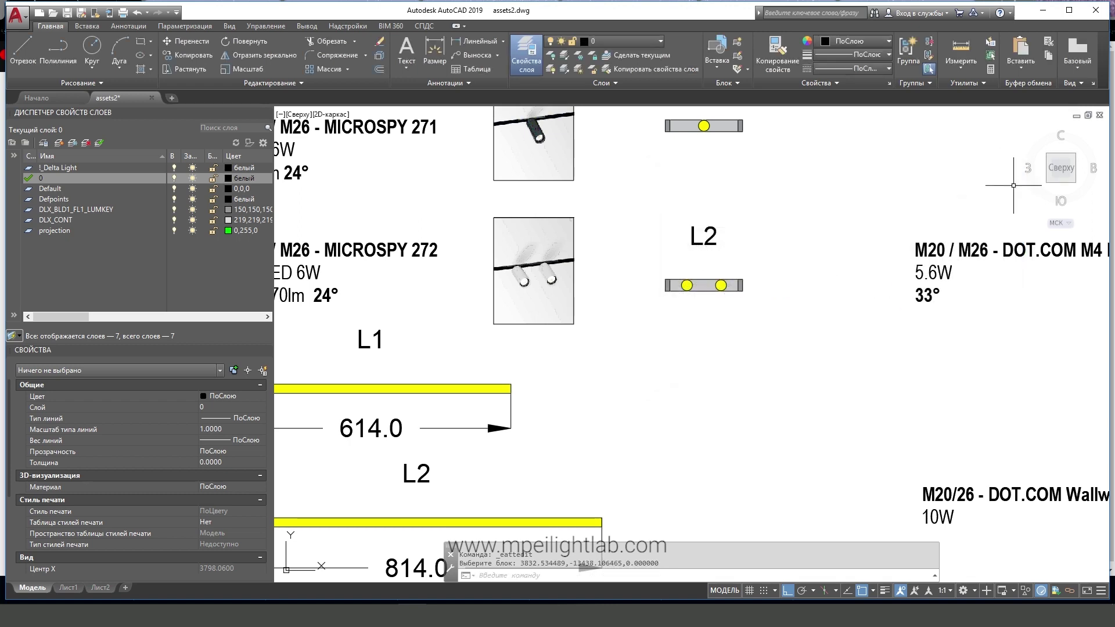
pyautogui.click(1014, 171)
# Copy the L2 luminaire symbol out of the legend.
pyautogui.click(798, 285)
pyautogui.click(745, 311)
pyautogui.click(204, 56)
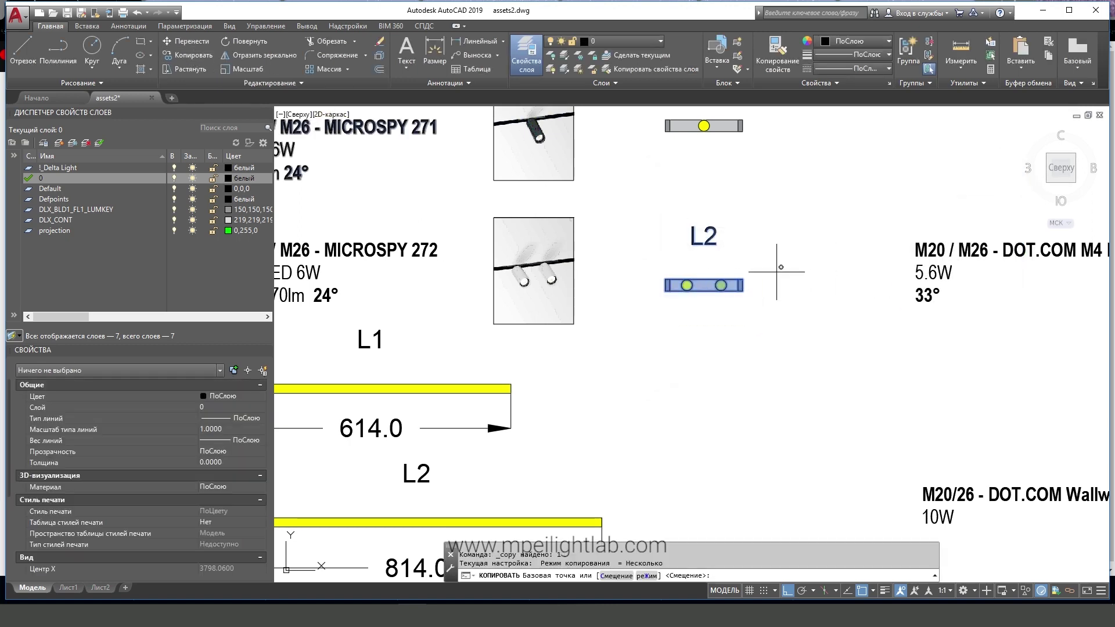
pyautogui.click(705, 286)
pyautogui.scroll(-8, 740, 353)
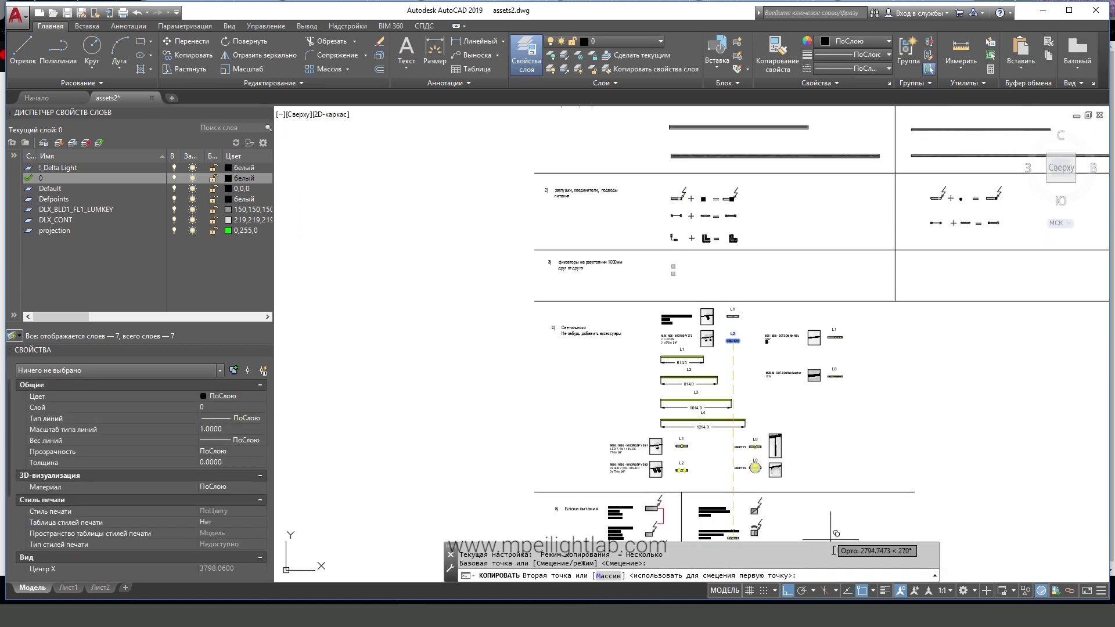
pyautogui.scroll(4, 832, 484)
pyautogui.scroll(3, 846, 386)
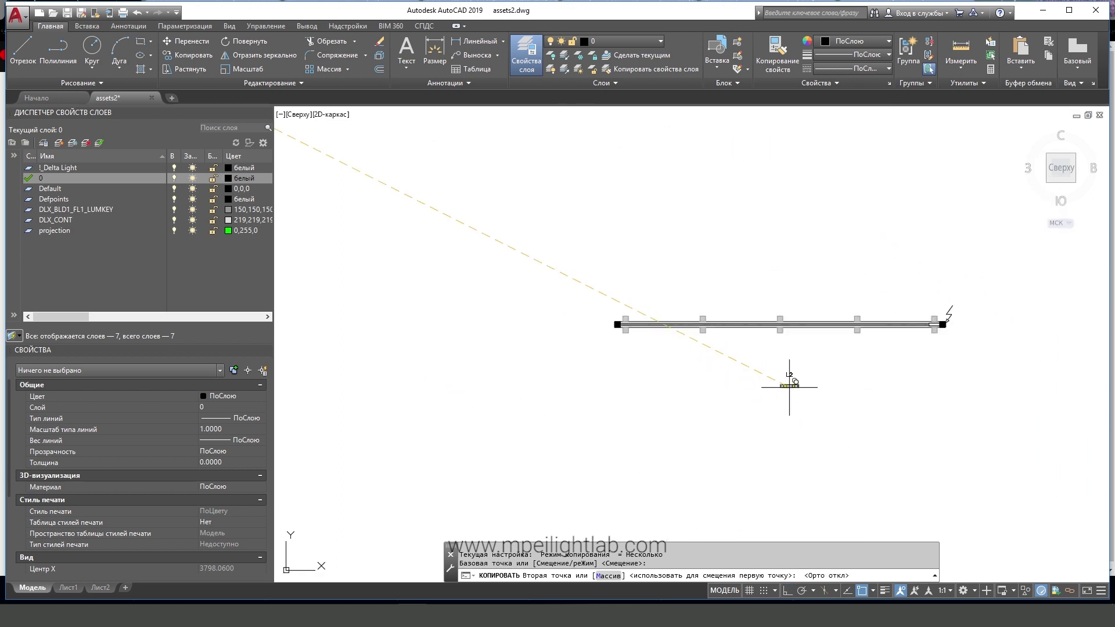
pyautogui.click(777, 368)
pyautogui.press('Escape')
# Grip-stretch the copied luminaire by its base point onto the track line.
pyautogui.click(767, 368)
pyautogui.scroll(3, 778, 369)
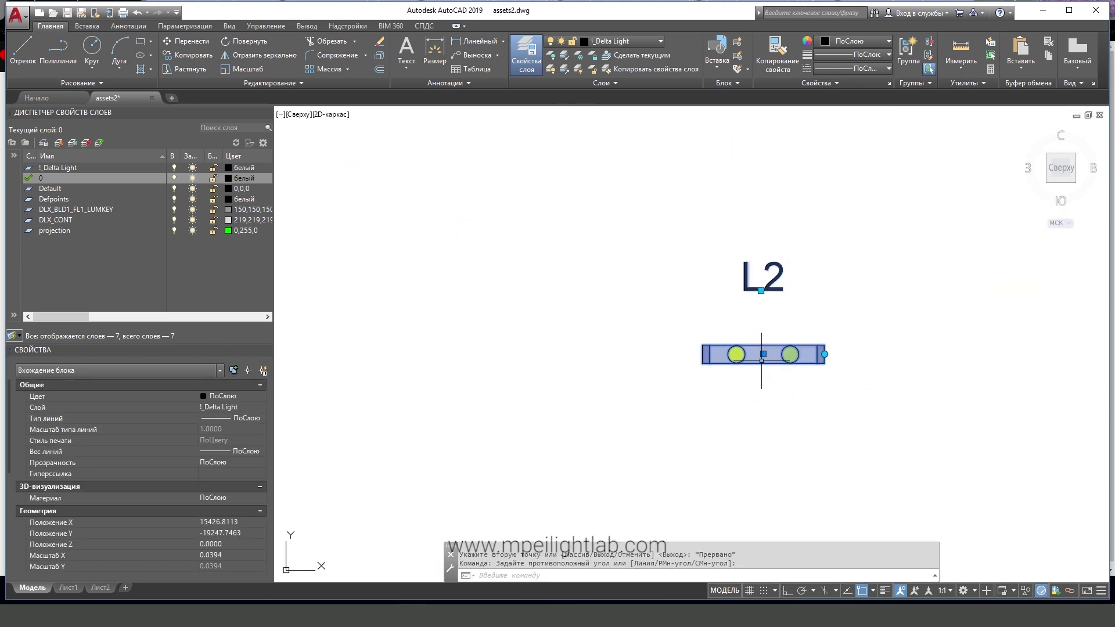
pyautogui.click(798, 368)
pyautogui.scroll(-2, 727, 386)
pyautogui.scroll(4, 728, 386)
pyautogui.click(723, 303)
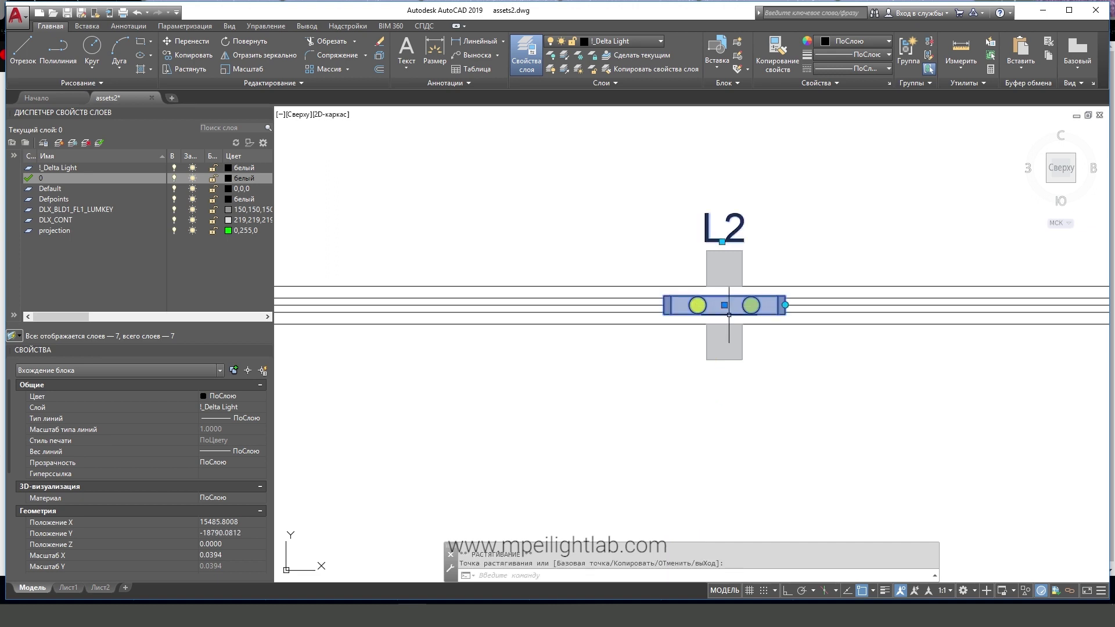
pyautogui.scroll(-2, 723, 303)
pyautogui.press('Escape')
# Reposition the luminaire's tag and change its marking attribute from L2 to L1.
pyautogui.click(722, 262)
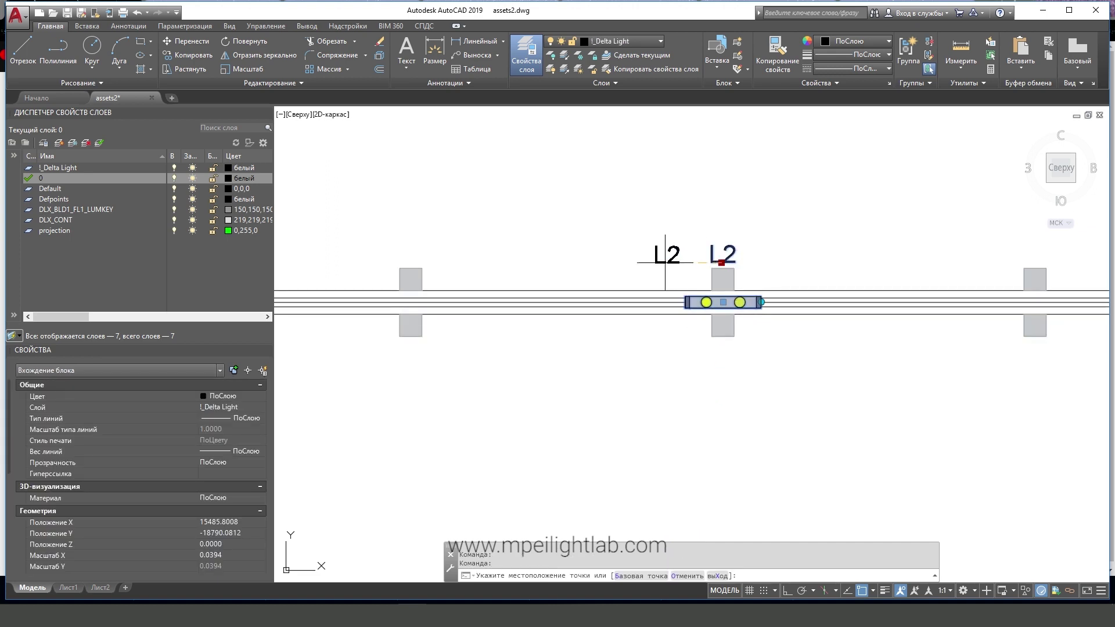
pyautogui.click(652, 262)
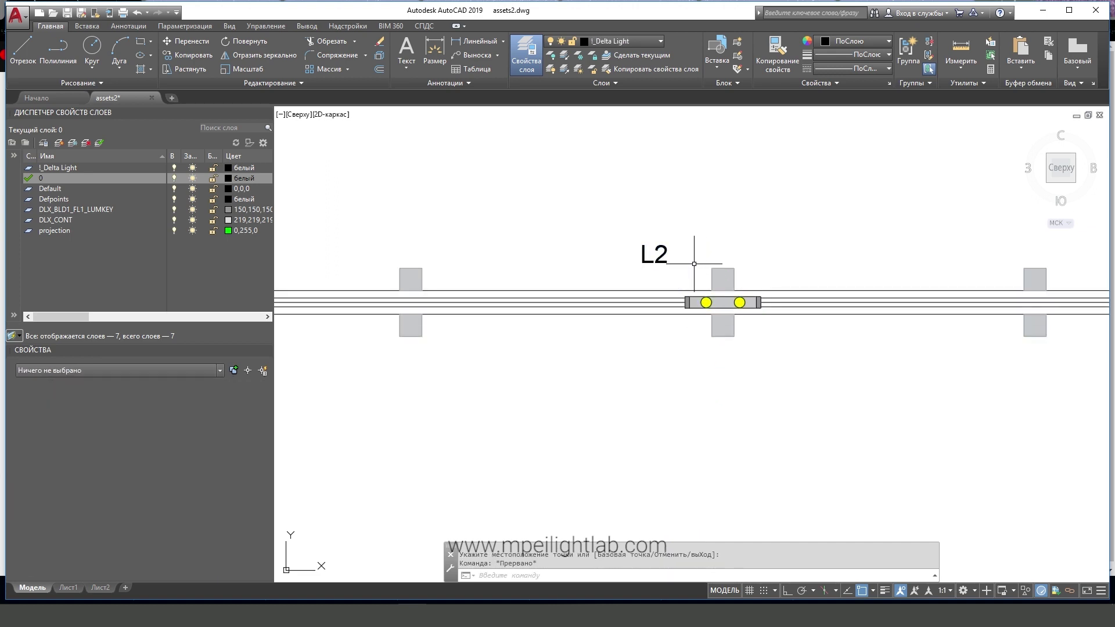
pyautogui.press('Escape')
pyautogui.doubleClick(668, 287)
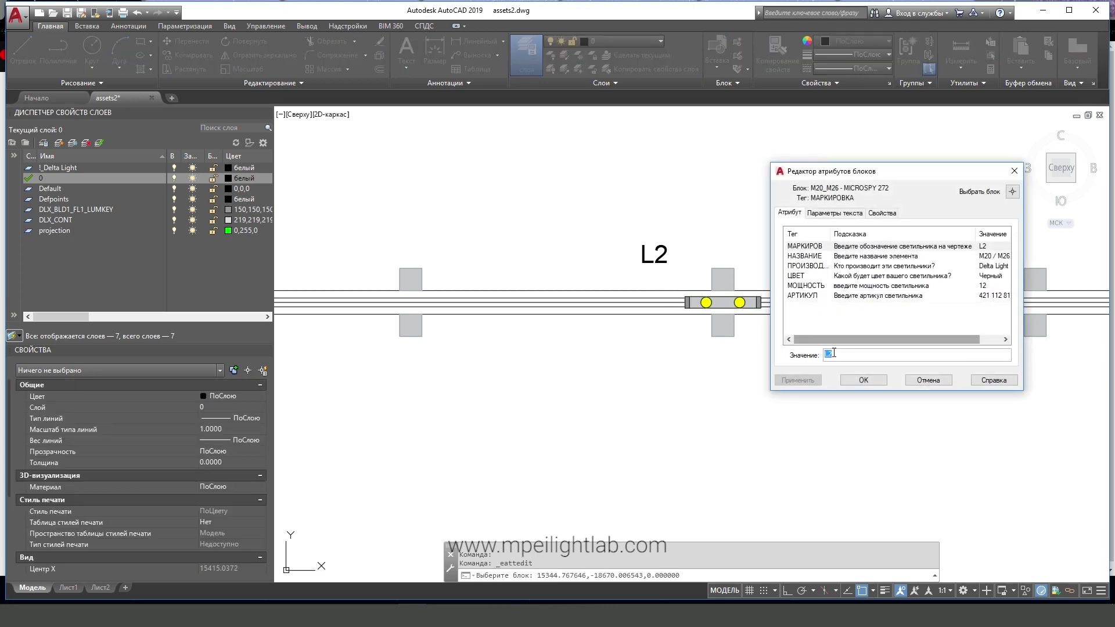
pyautogui.click(854, 381)
pyautogui.scroll(-3, 727, 344)
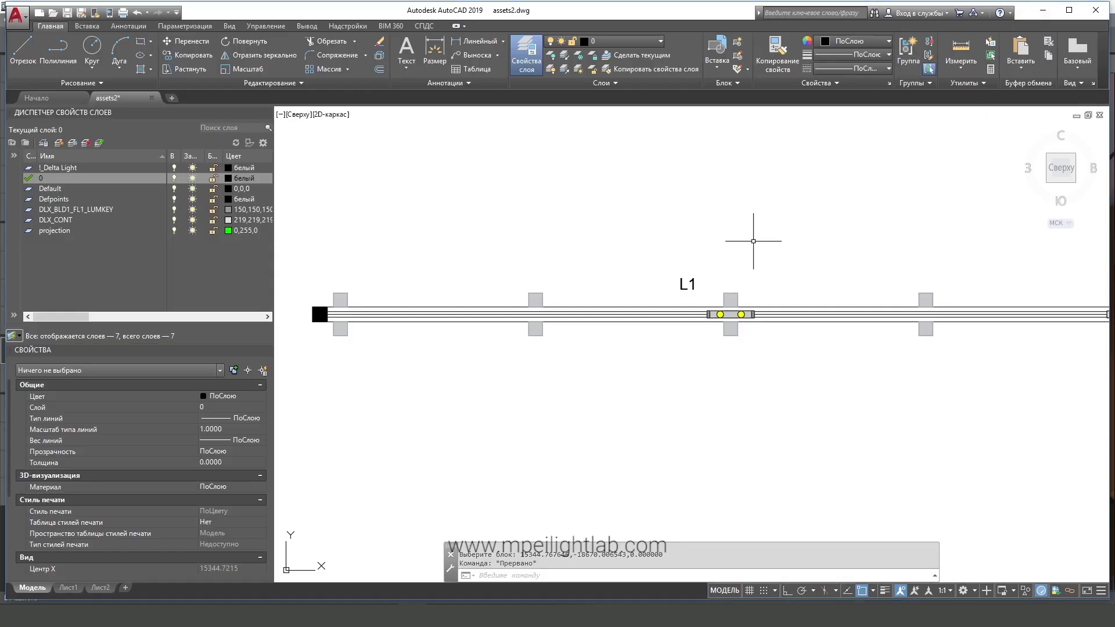
pyautogui.click(686, 282)
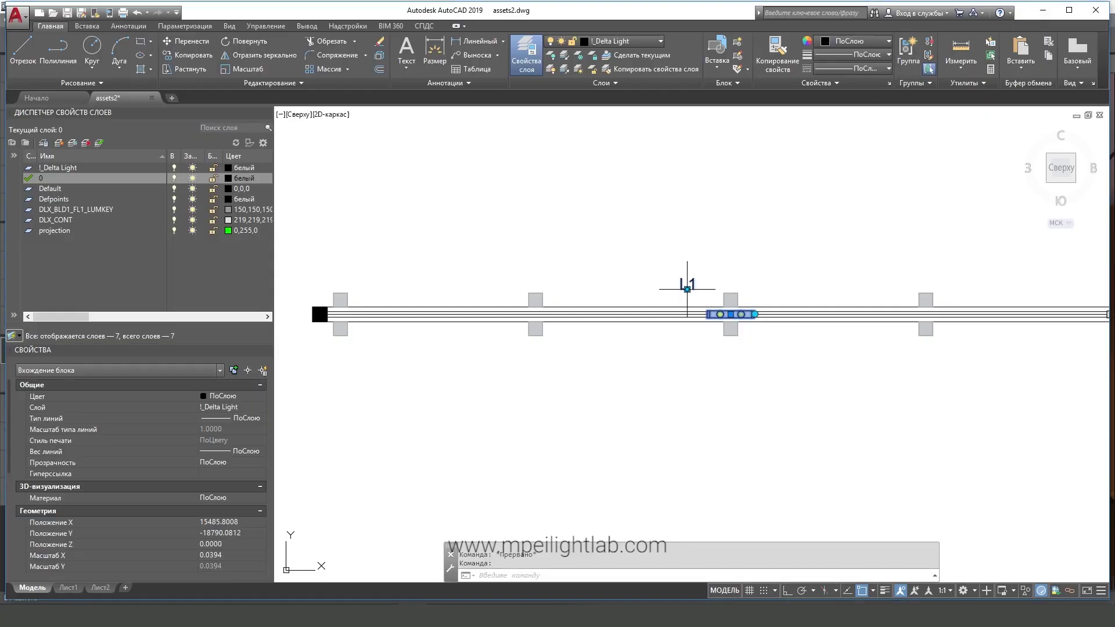
# Turn Ortho on (F8) and set the L1 tag beside the luminaire.
pyautogui.press('F8')
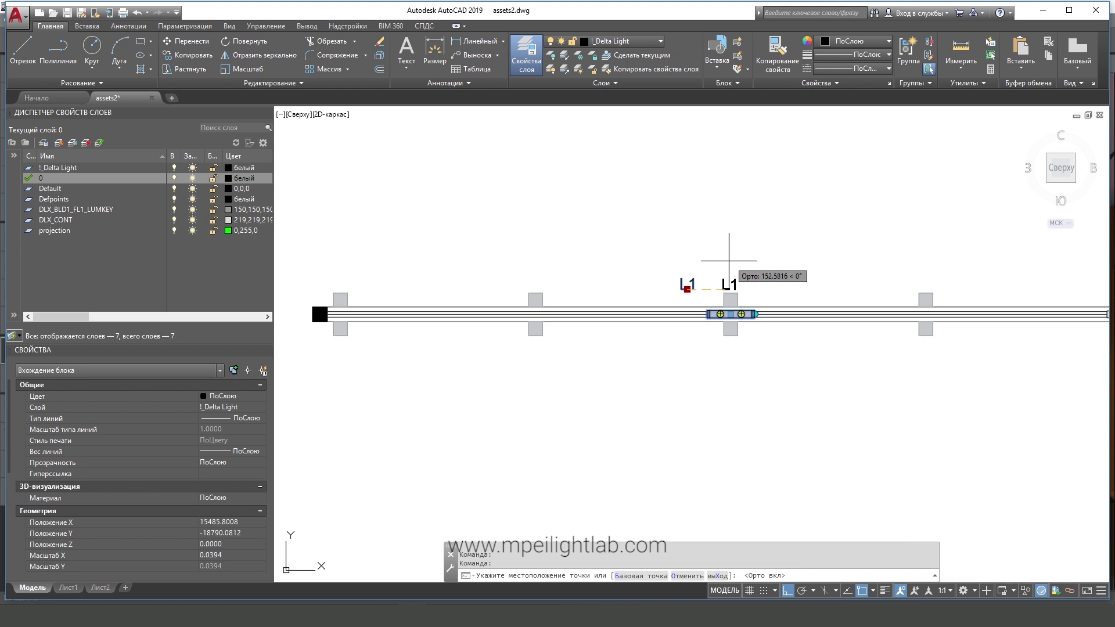
pyautogui.click(753, 262)
pyautogui.moveTo(725, 224); pyautogui.dragTo(802, 209, button='middle')
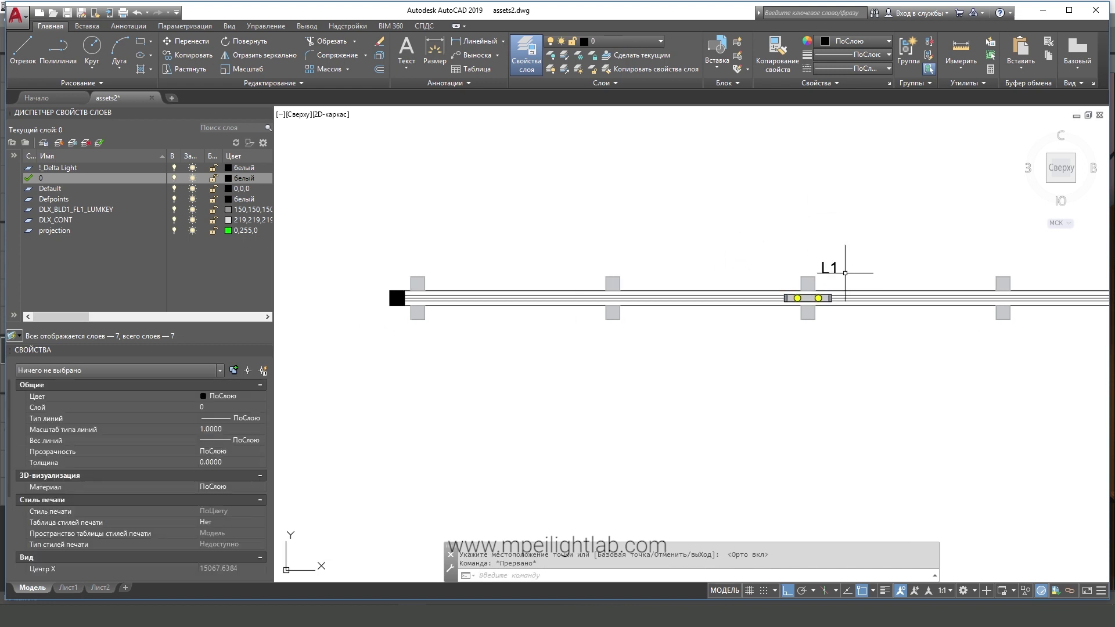
# Copy the L1 luminaire to the left, middle and right-hand supports.
pyautogui.click(189, 56)
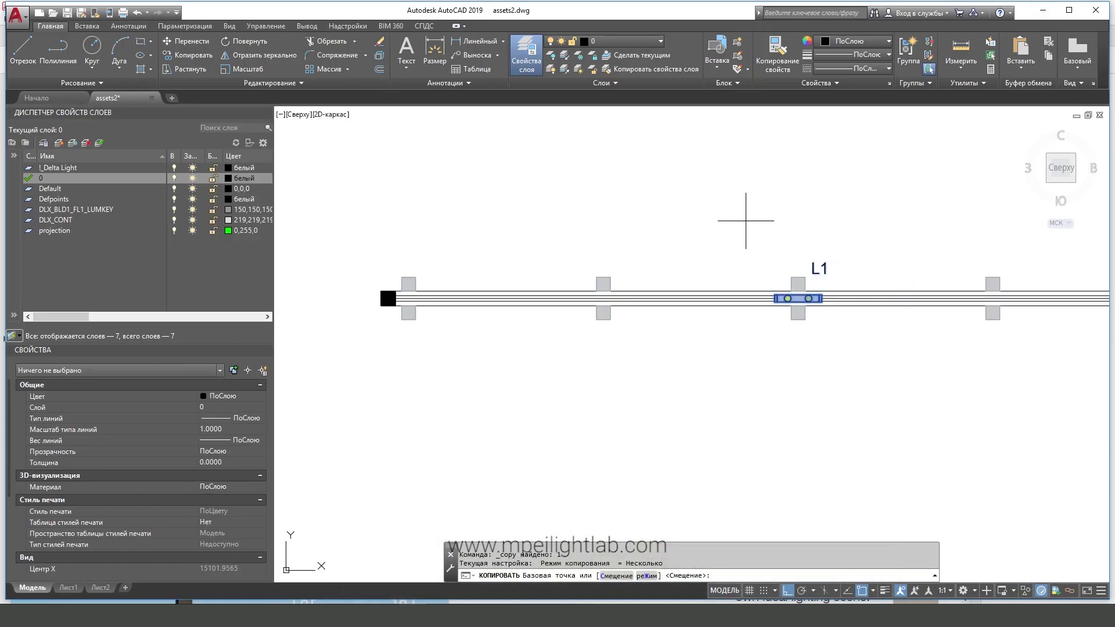
pyautogui.moveTo(746, 221); pyautogui.dragTo(642, 240, button='middle')
pyautogui.scroll(2, 710, 318)
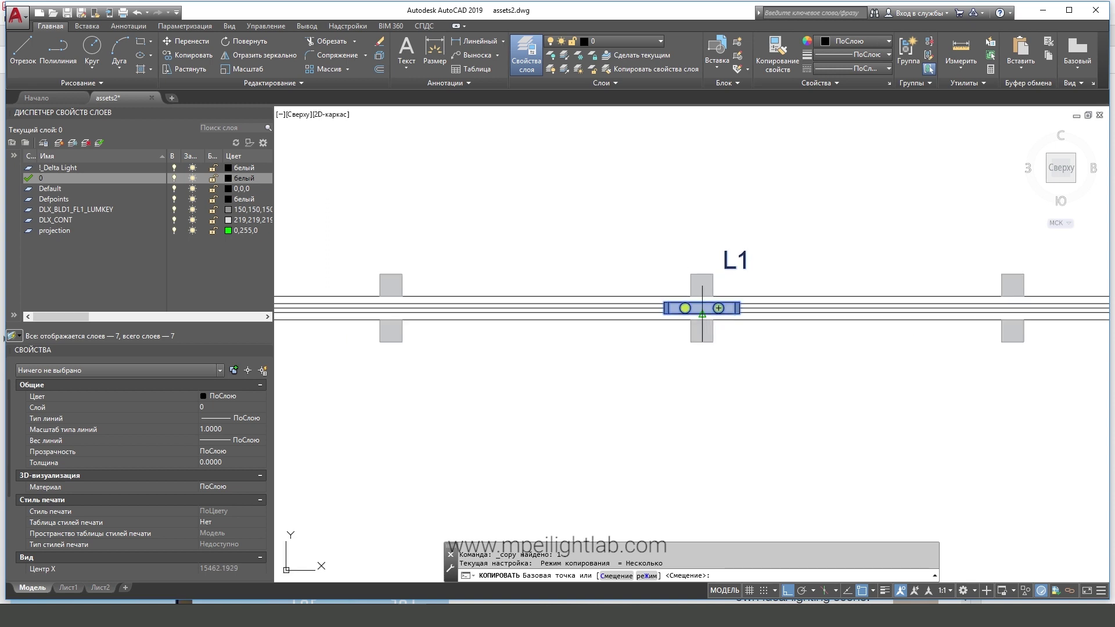
pyautogui.click(705, 326)
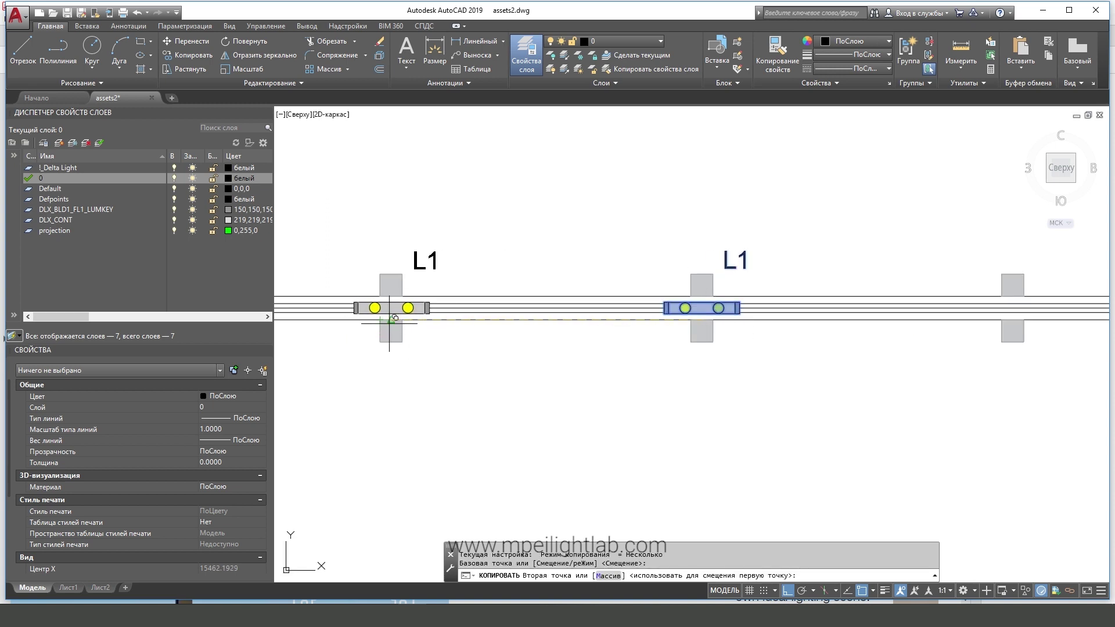
pyautogui.click(391, 308)
pyautogui.moveTo(633, 308); pyautogui.dragTo(380, 308, button='middle')
pyautogui.click(754, 316)
pyautogui.moveTo(754, 316); pyautogui.dragTo(624, 316, button='middle')
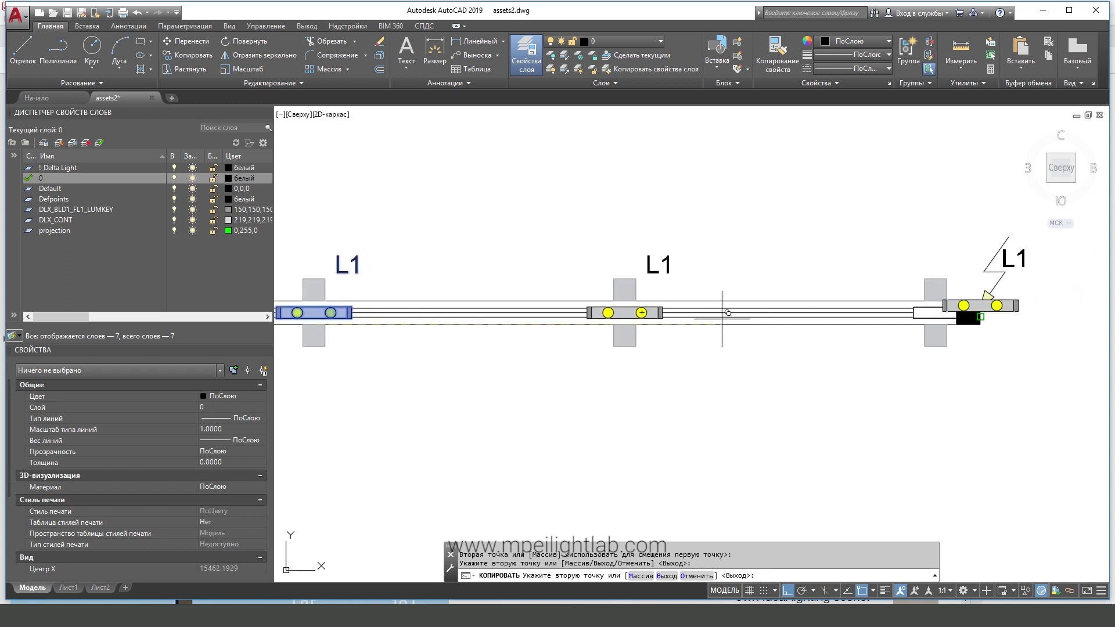
pyautogui.click(939, 316)
pyautogui.scroll(-4, 844, 314)
pyautogui.press('Escape')
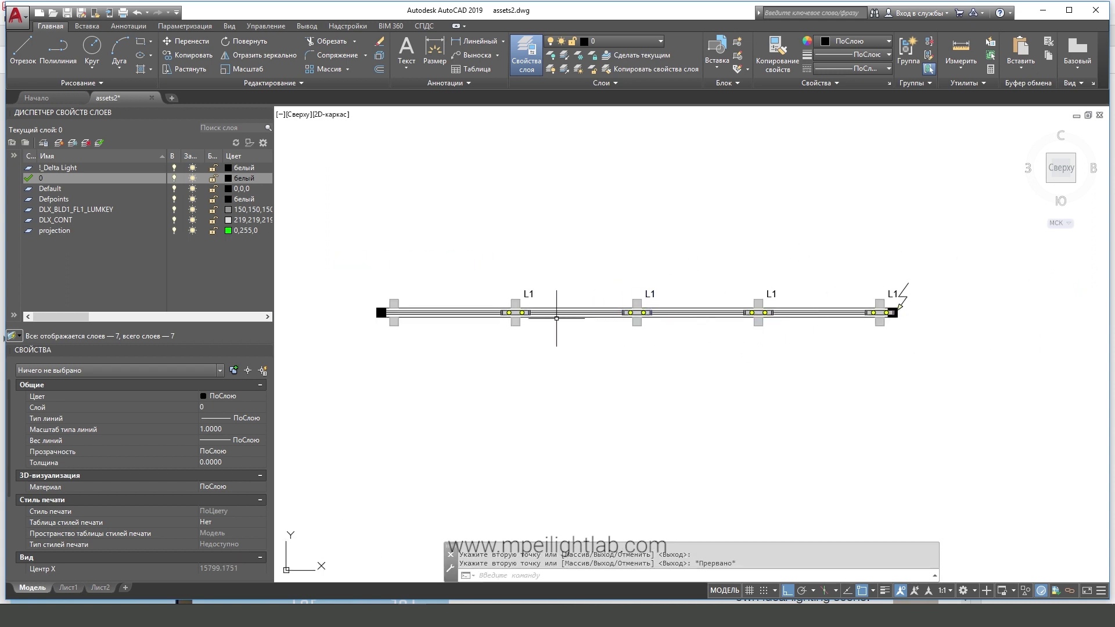
# Select the four luminaires on the track.
pyautogui.click(527, 313)
pyautogui.click(637, 312)
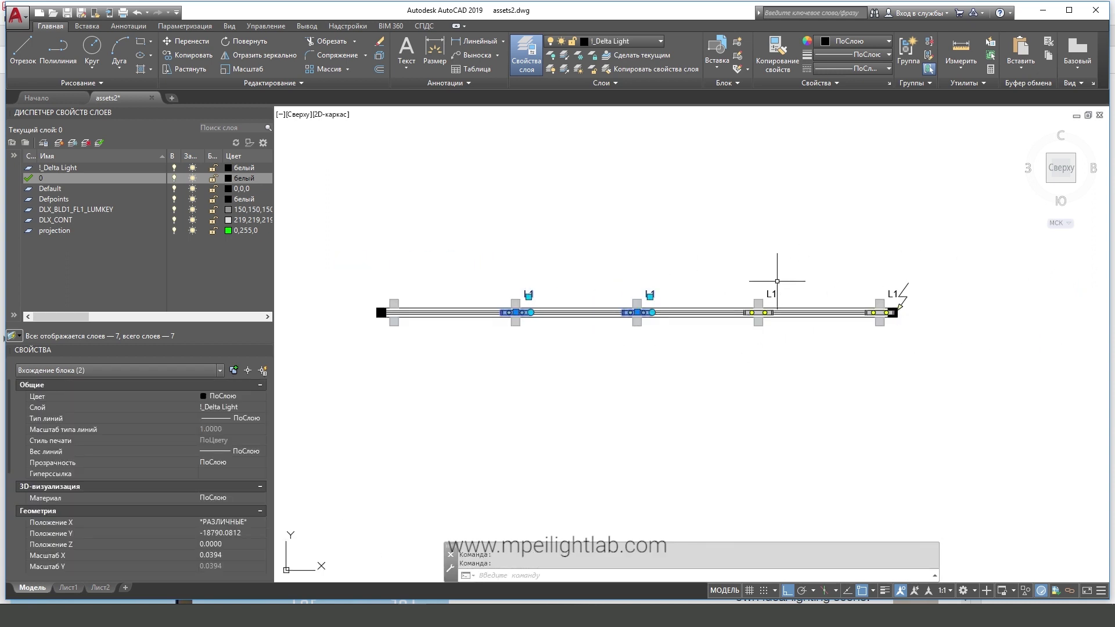
pyautogui.click(772, 291)
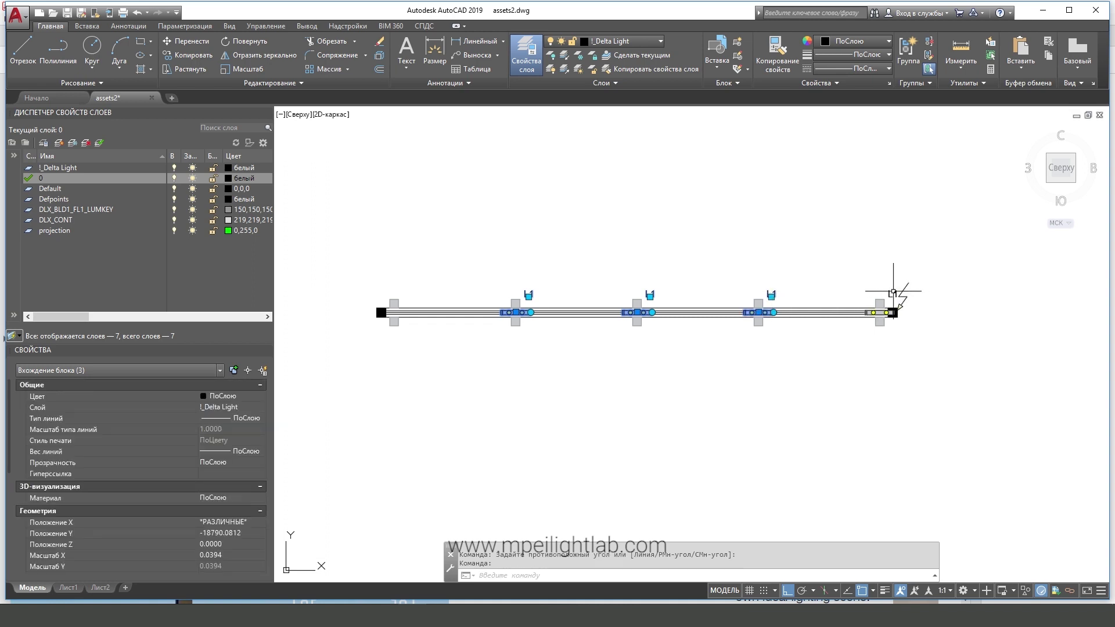
# Move the four L1 luminaires to the Mid Between 2 Points of two track points.
pyautogui.click(187, 41)
pyautogui.scroll(4, 636, 314)
pyautogui.click(638, 304)
pyautogui.scroll(-2, 588, 273)
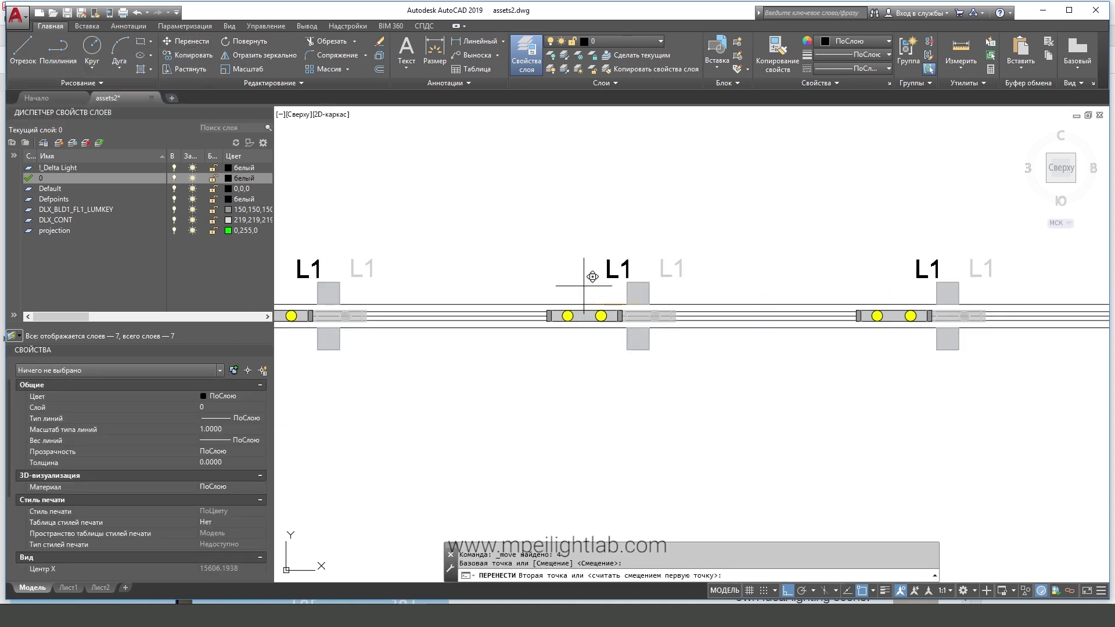
pyautogui.keyDown('shift'); pyautogui.rightClick(339, 312); pyautogui.keyUp('shift')
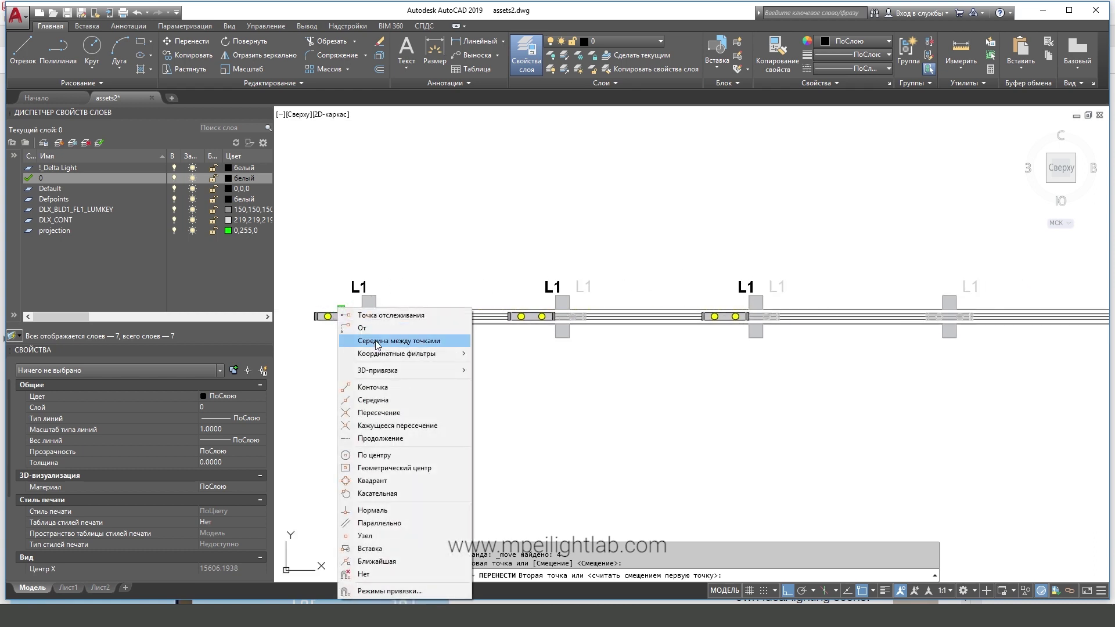
pyautogui.click(398, 341)
pyautogui.click(318, 316)
pyautogui.scroll(3, 348, 317)
pyautogui.moveTo(395, 315); pyautogui.dragTo(510, 315, button='middle')
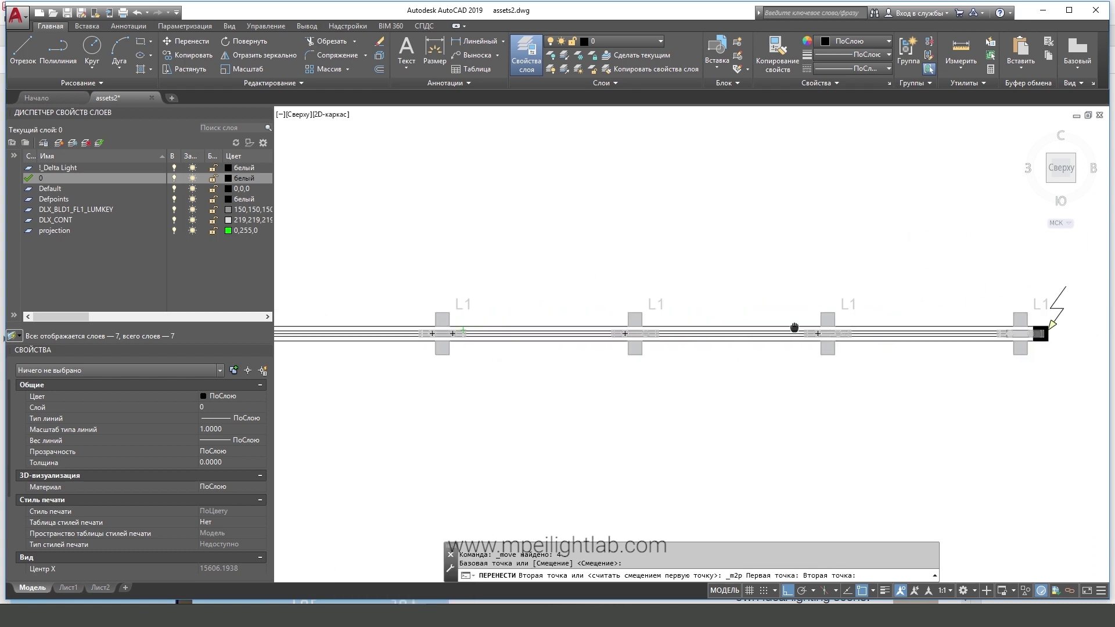
pyautogui.scroll(3, 834, 334)
pyautogui.scroll(2, 865, 325)
pyautogui.click(858, 345)
# Undo the move and the earlier luminaire copies with Ctrl+Z.
pyautogui.scroll(-5, 858, 345)
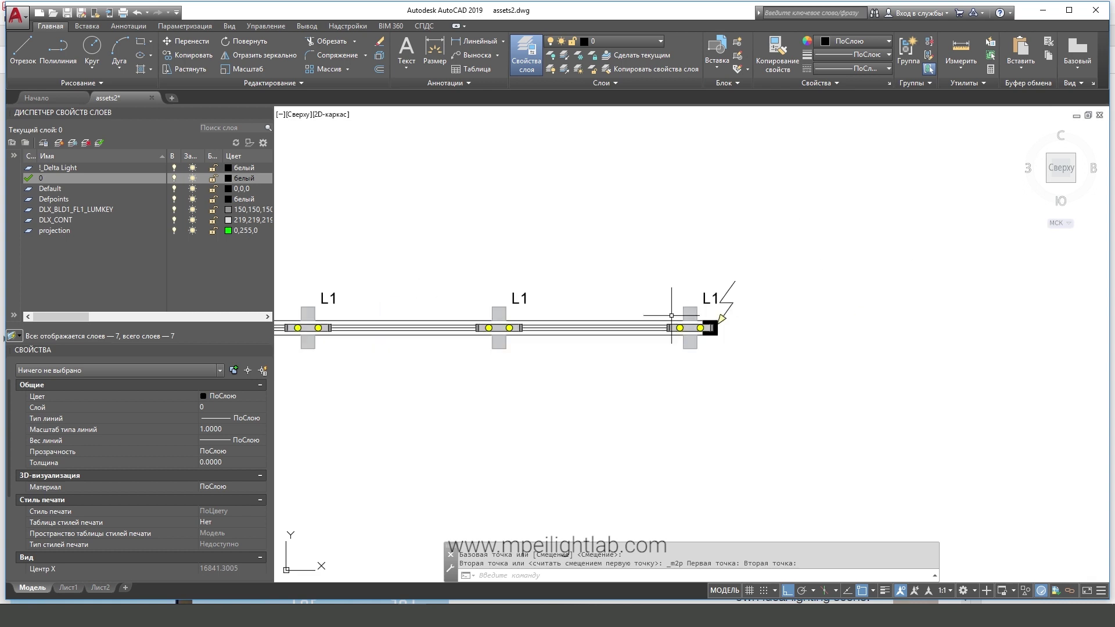
pyautogui.scroll(-2, 755, 313)
pyautogui.hotkey('ctrl', 'z')
pyautogui.hotkey('ctrl', 'z')
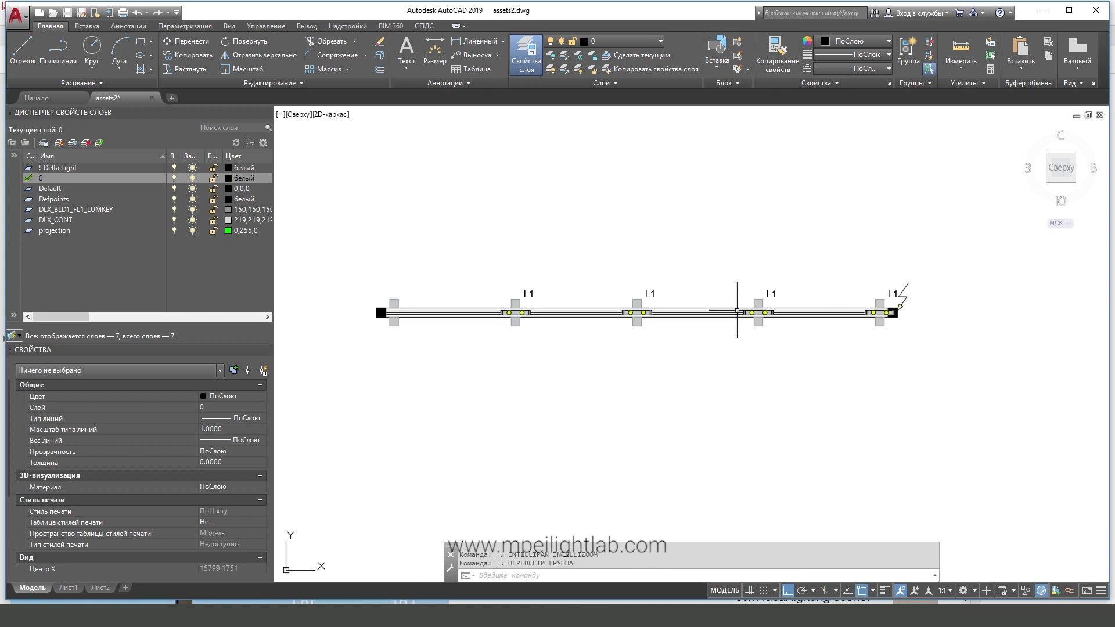
pyautogui.hotkey('ctrl', 'z')
pyautogui.hotkey('ctrl', 'z')
pyautogui.hotkey('ctrl', 'z')
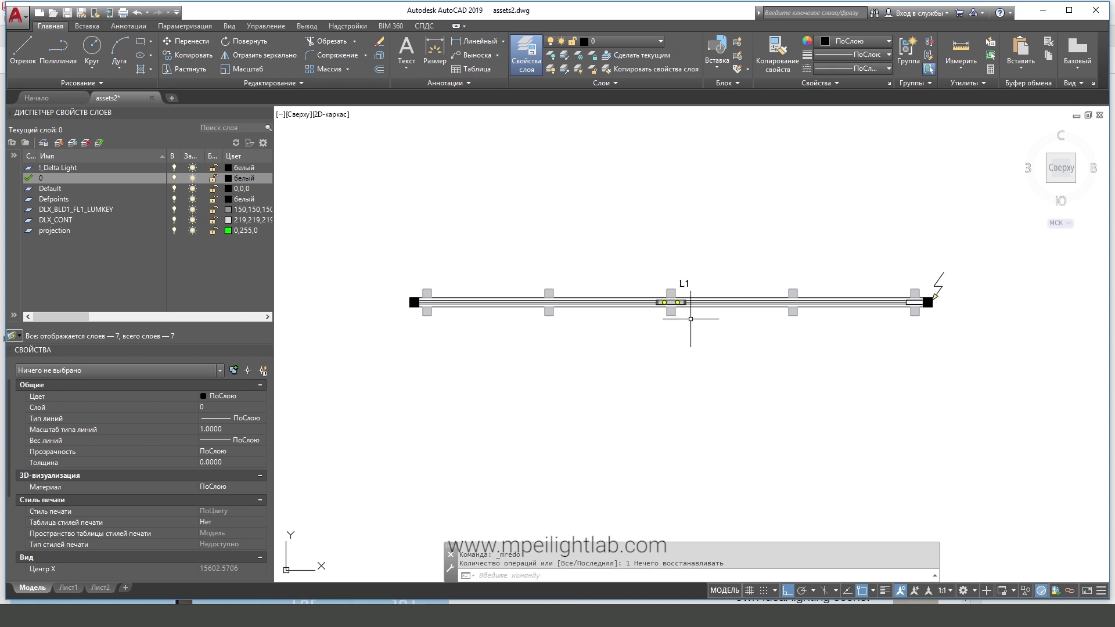
# Copy the tagged L1 luminaire to three more positions along the track with Ortho.
pyautogui.click(680, 302)
pyautogui.click(454, 155)
pyautogui.click(189, 55)
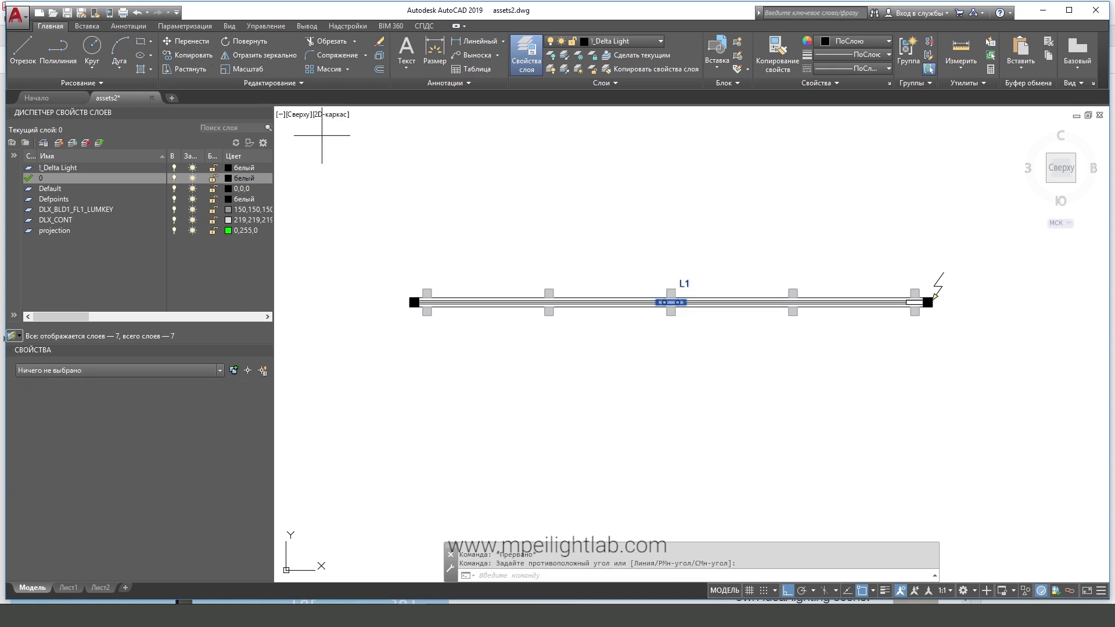
pyautogui.click(710, 388)
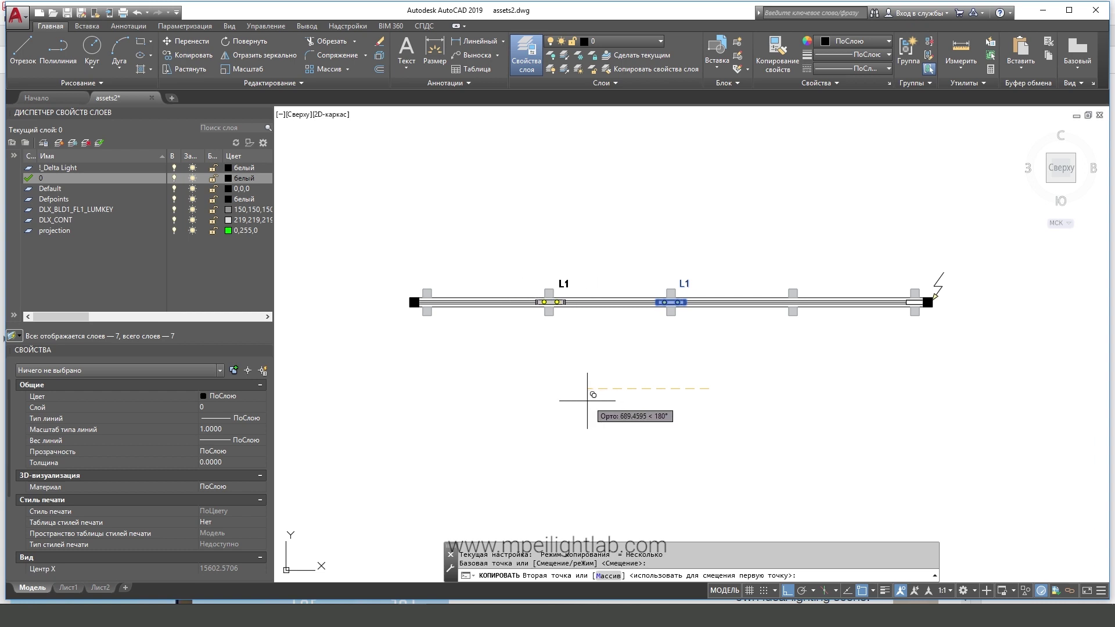
pyautogui.click(587, 401)
pyautogui.click(829, 399)
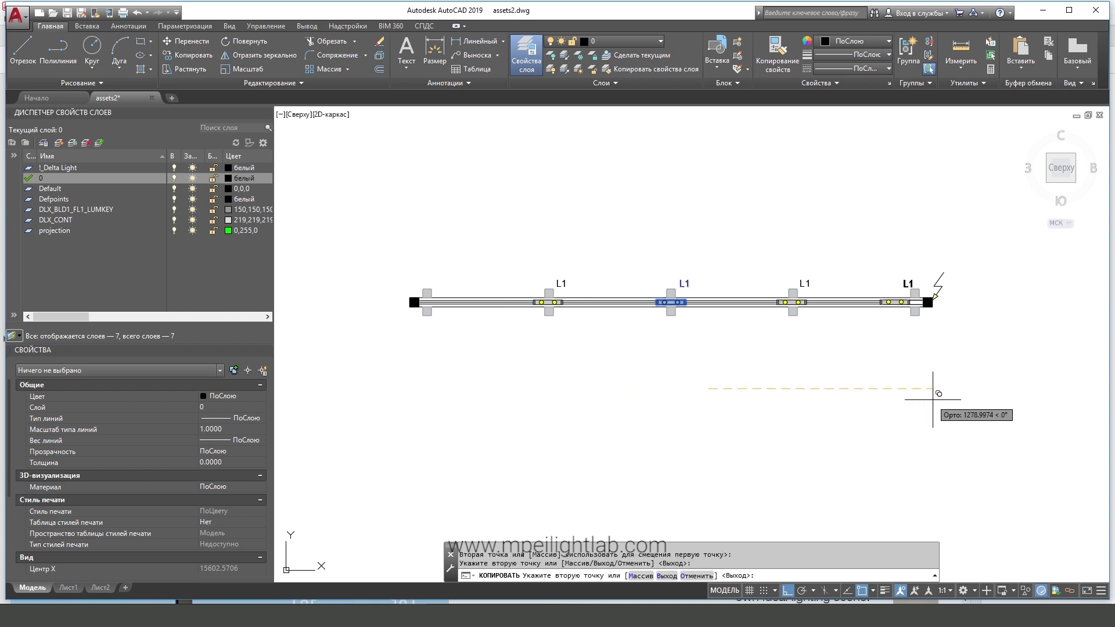
pyautogui.click(952, 400)
pyautogui.press('Escape')
# Select the four L1 luminaires and start a move, then cancel it.
pyautogui.click(924, 283)
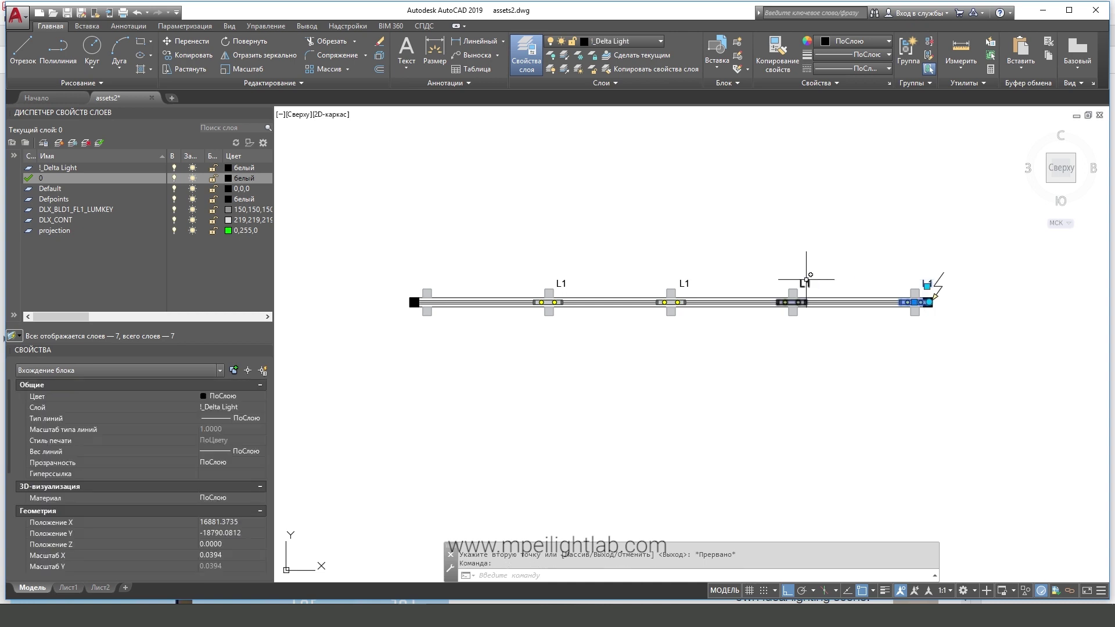
pyautogui.click(807, 284)
pyautogui.click(563, 284)
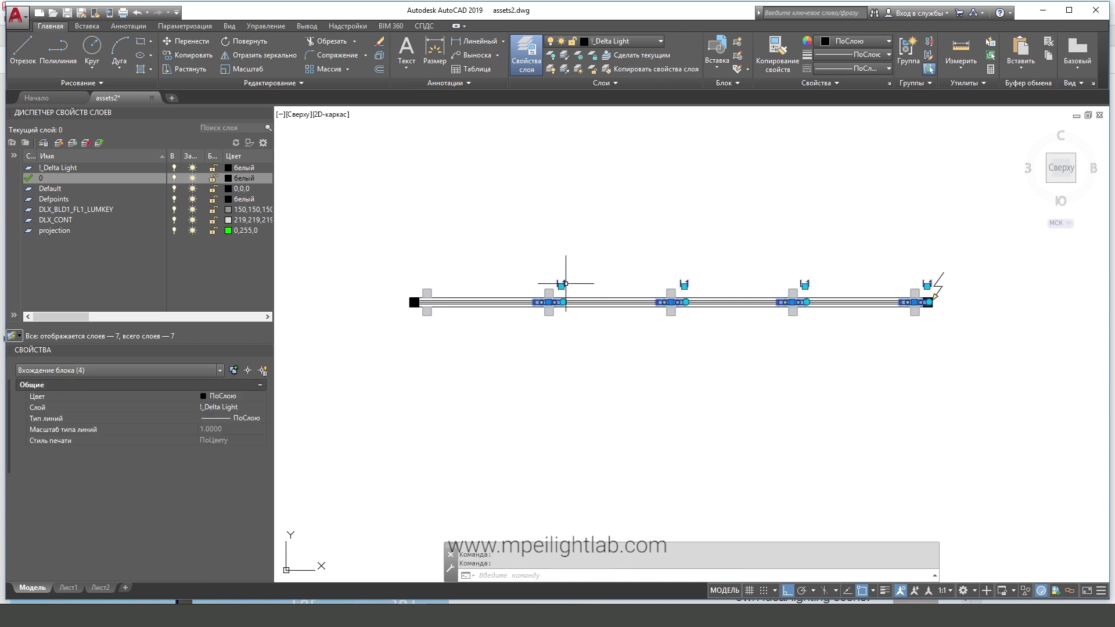
pyautogui.click(196, 44)
pyautogui.click(758, 451)
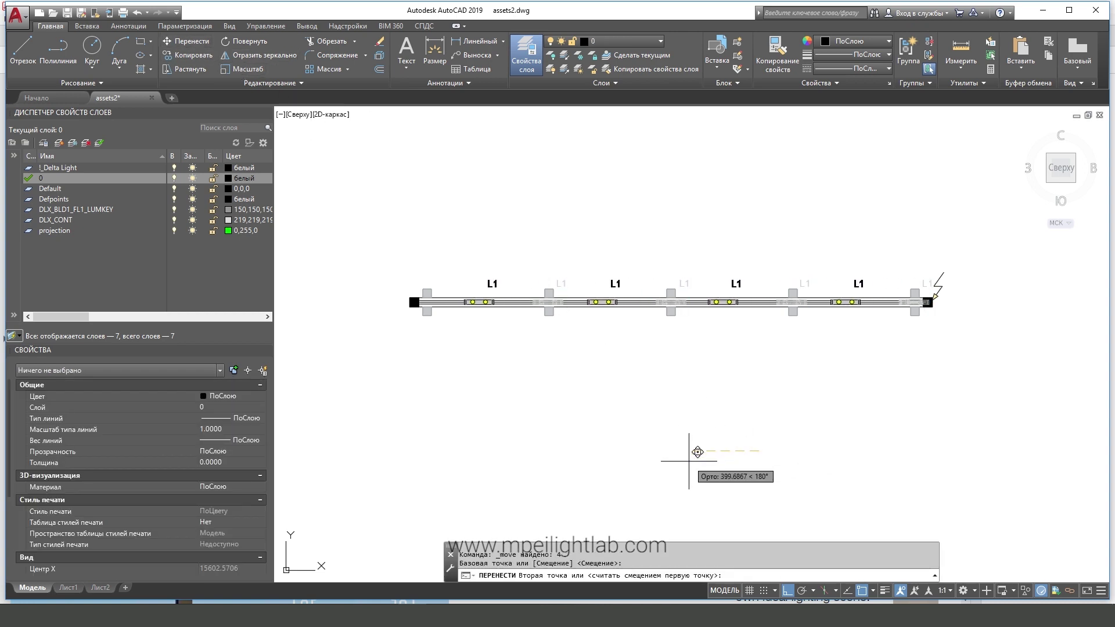
pyautogui.press('Escape')
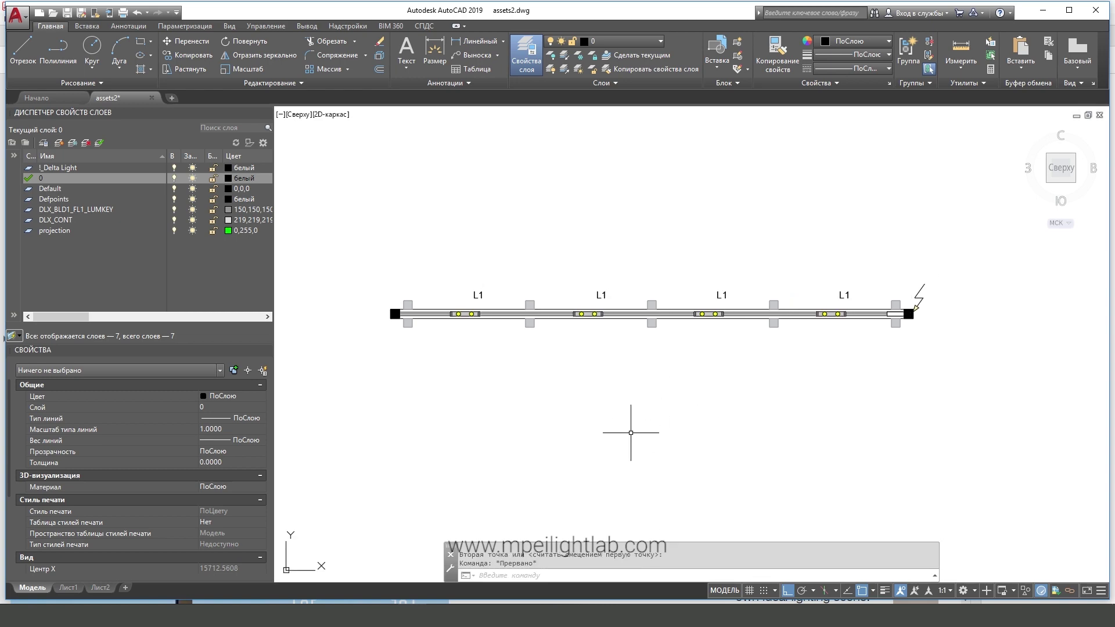
pyautogui.scroll(-6, 632, 428)
pyautogui.scroll(1, 465, 244)
# Review the L1 luminaire block's colour and article number attributes without changing them.
pyautogui.scroll(2, 497, 237)
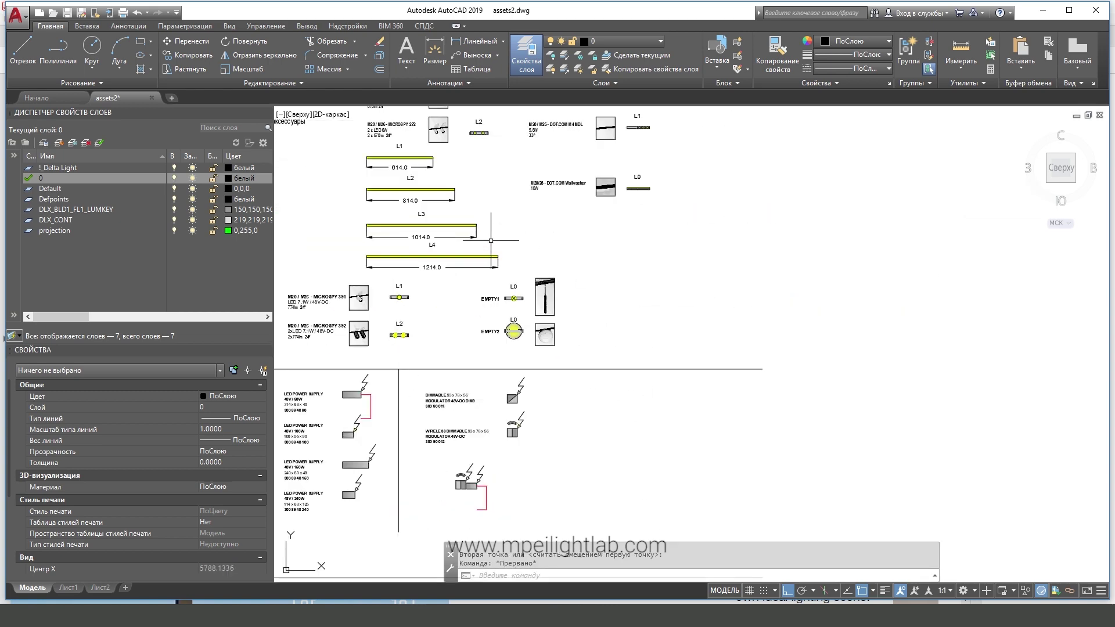
pyautogui.scroll(1, 464, 152)
pyautogui.moveTo(555, 158); pyautogui.dragTo(608, 21, button='middle')
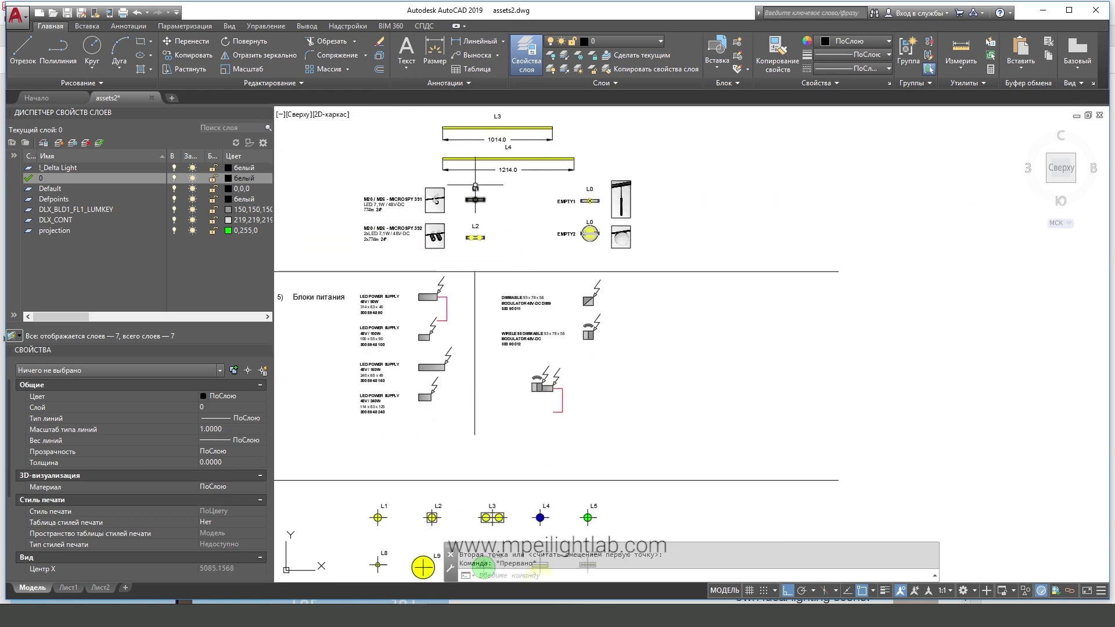
pyautogui.click(476, 200)
pyautogui.press('Escape')
pyautogui.doubleClick(475, 199)
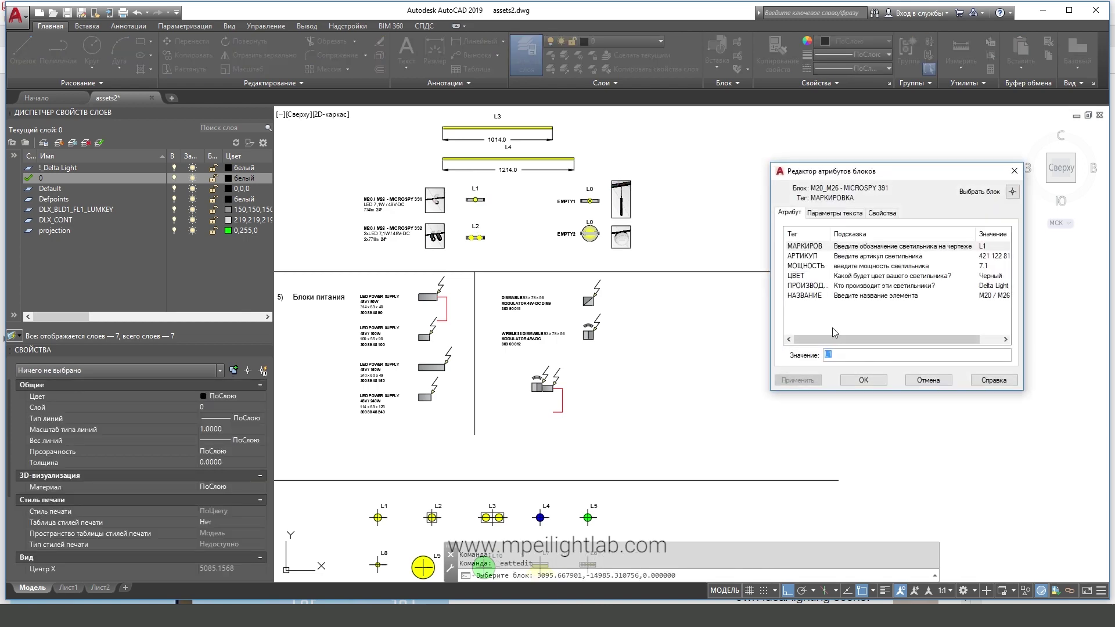
pyautogui.click(807, 275)
pyautogui.click(806, 255)
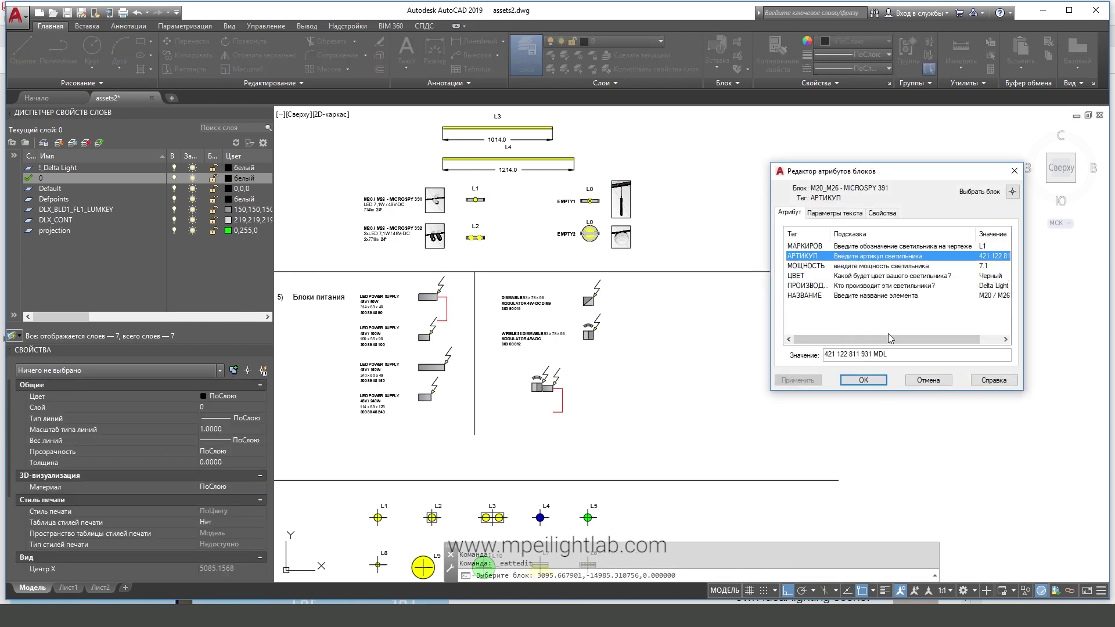
pyautogui.click(928, 379)
# Delete the stray wireless dimmable block and copy the DIMMABLE modulator beside the power supply.
pyautogui.moveTo(609, 328); pyautogui.dragTo(612, 335, button='middle')
pyautogui.scroll(2, 615, 321)
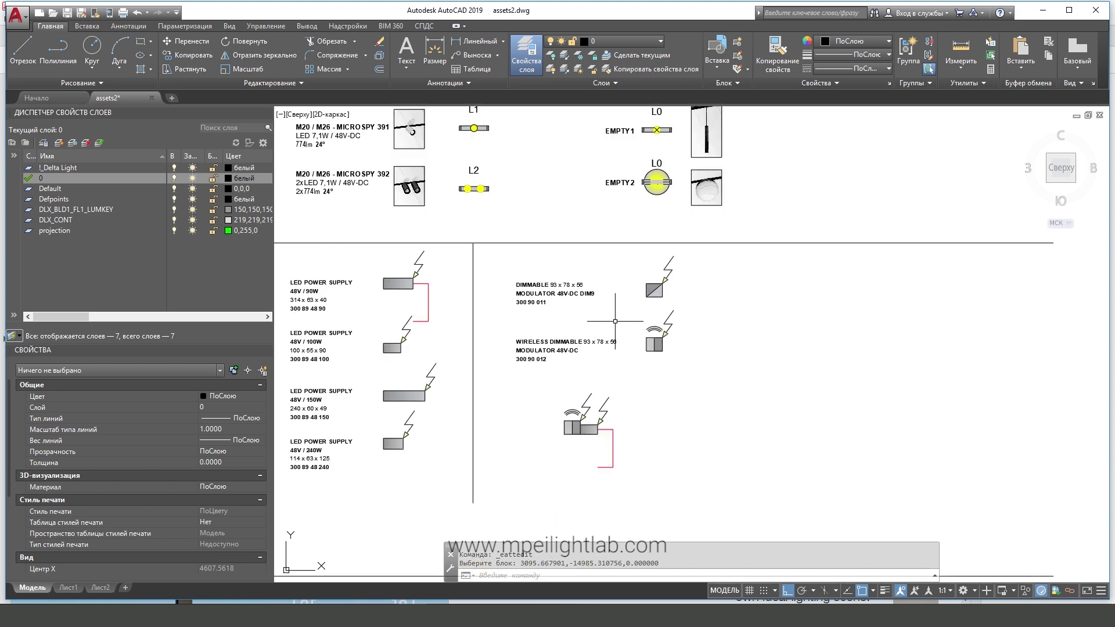
pyautogui.click(574, 417)
pyautogui.press('Delete')
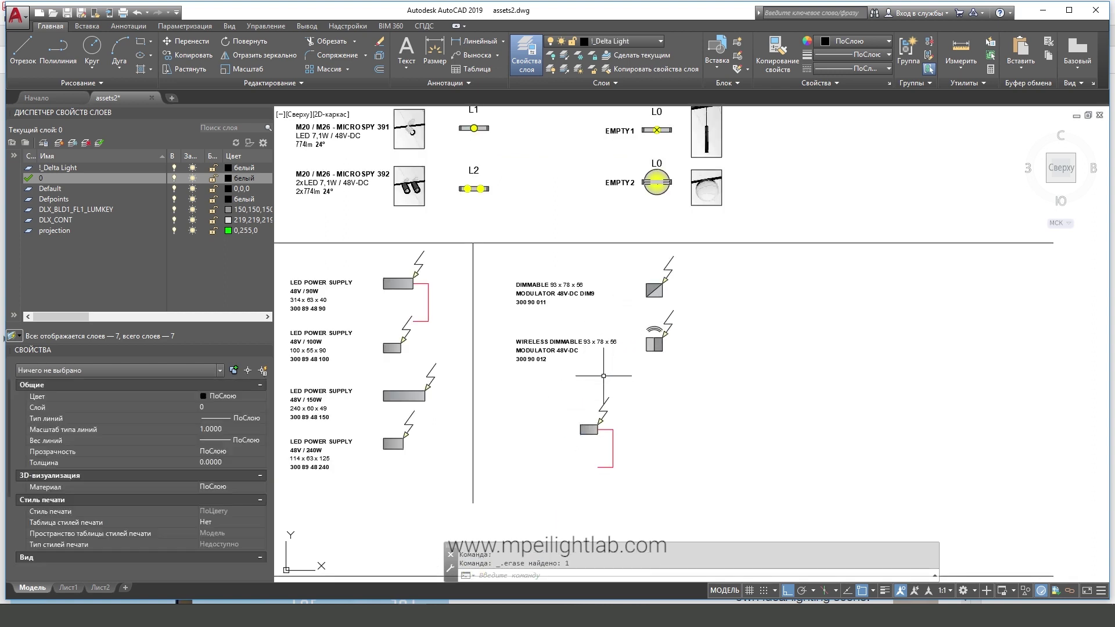
pyautogui.click(708, 280)
pyautogui.click(653, 264)
pyautogui.click(185, 55)
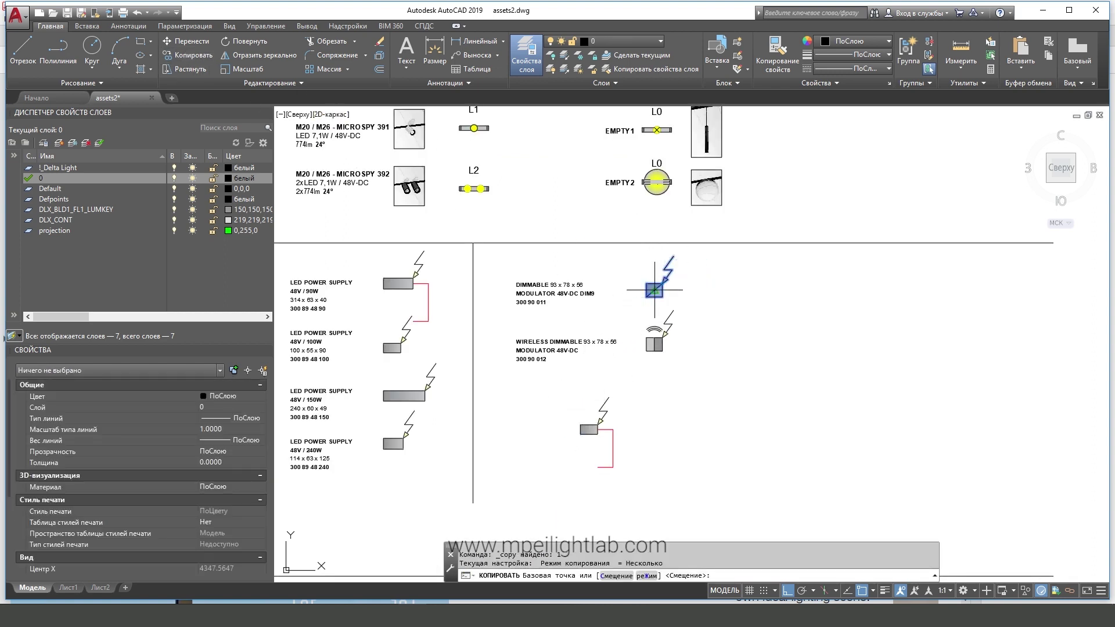
pyautogui.click(663, 297)
pyautogui.click(580, 430)
pyautogui.press('Escape')
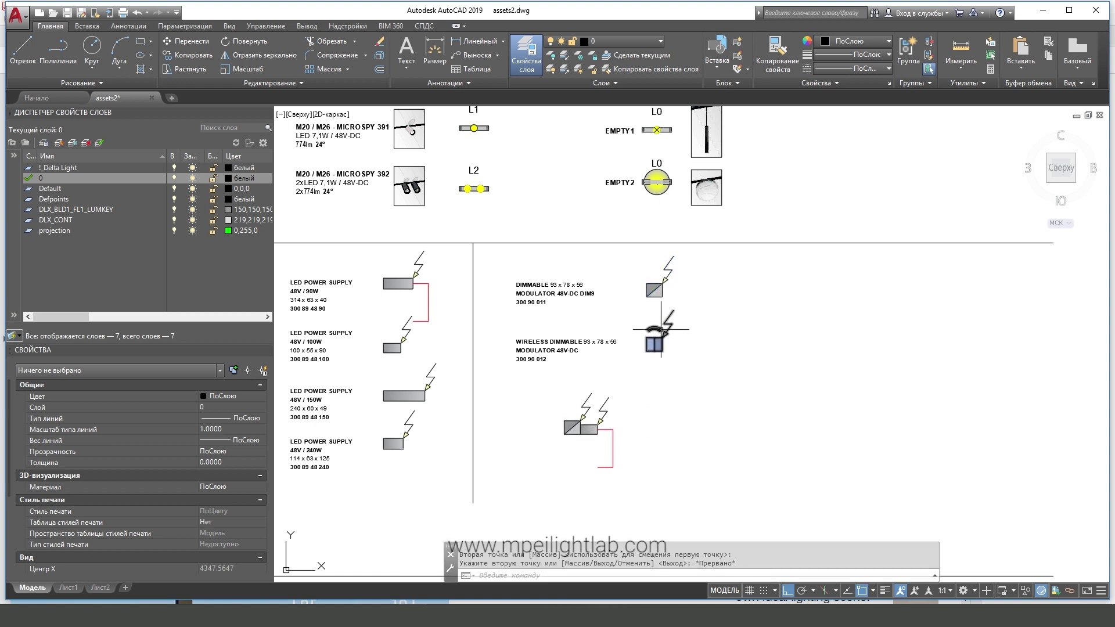
# Copy the power supply and modulator assembly with its red lead to the L1 track's right end.
pyautogui.moveTo(507, 348); pyautogui.dragTo(511, 343, button='middle')
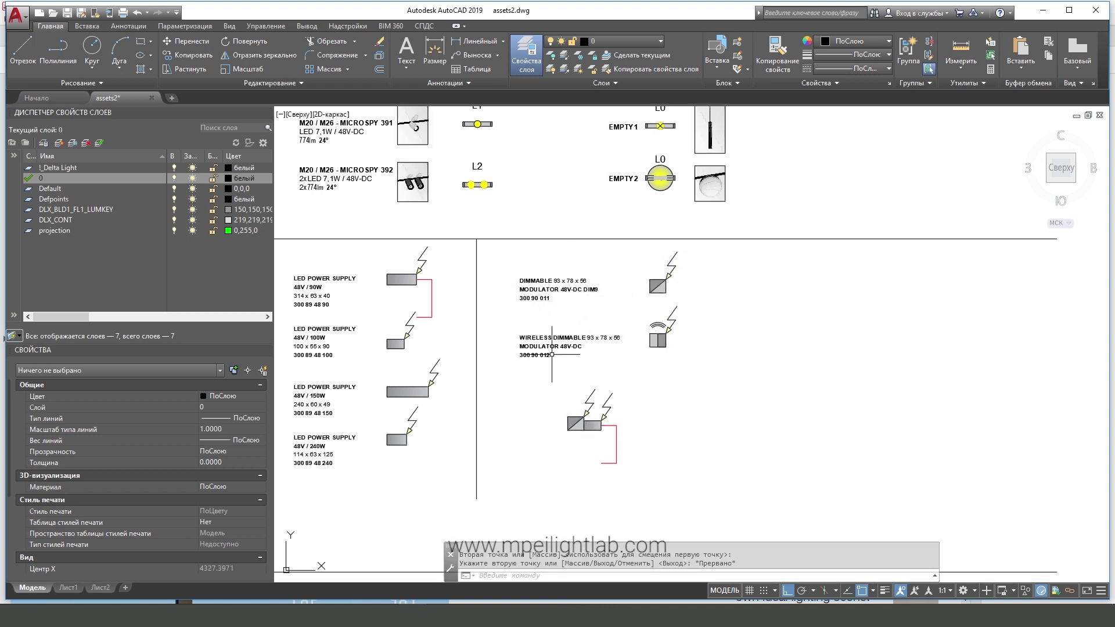
pyautogui.moveTo(565, 374); pyautogui.dragTo(553, 329, button='middle')
pyautogui.click(655, 437)
pyautogui.click(543, 331)
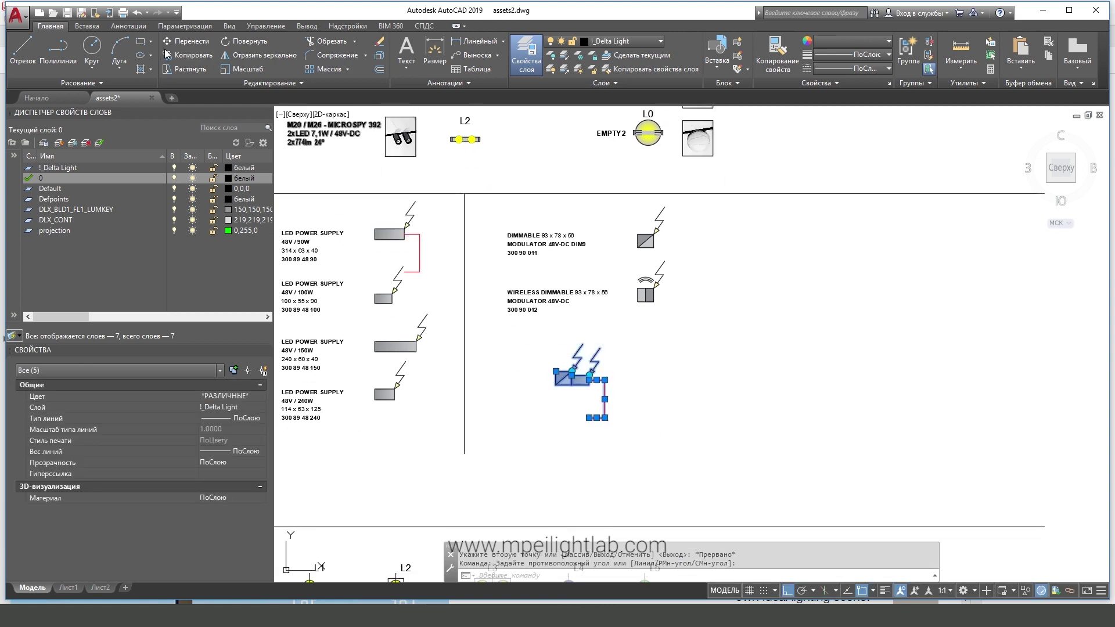
pyautogui.click(189, 55)
pyautogui.click(585, 411)
pyautogui.scroll(-5, 585, 410)
pyautogui.moveTo(639, 349); pyautogui.dragTo(464, 349, button='middle')
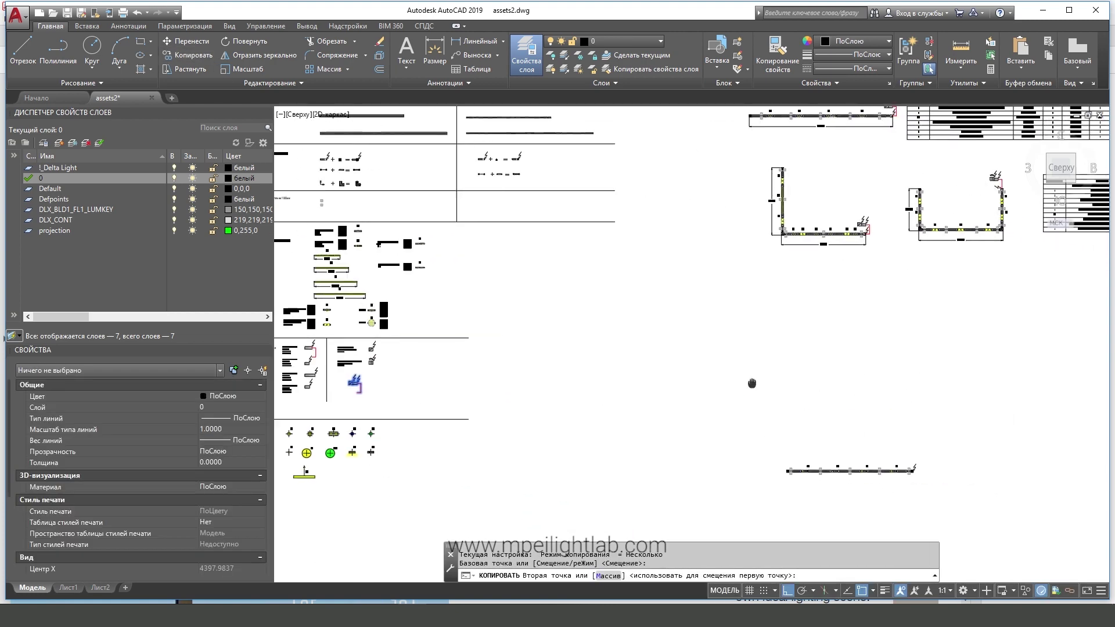
pyautogui.scroll(5, 673, 495)
pyautogui.moveTo(674, 495); pyautogui.dragTo(712, 258, button='middle')
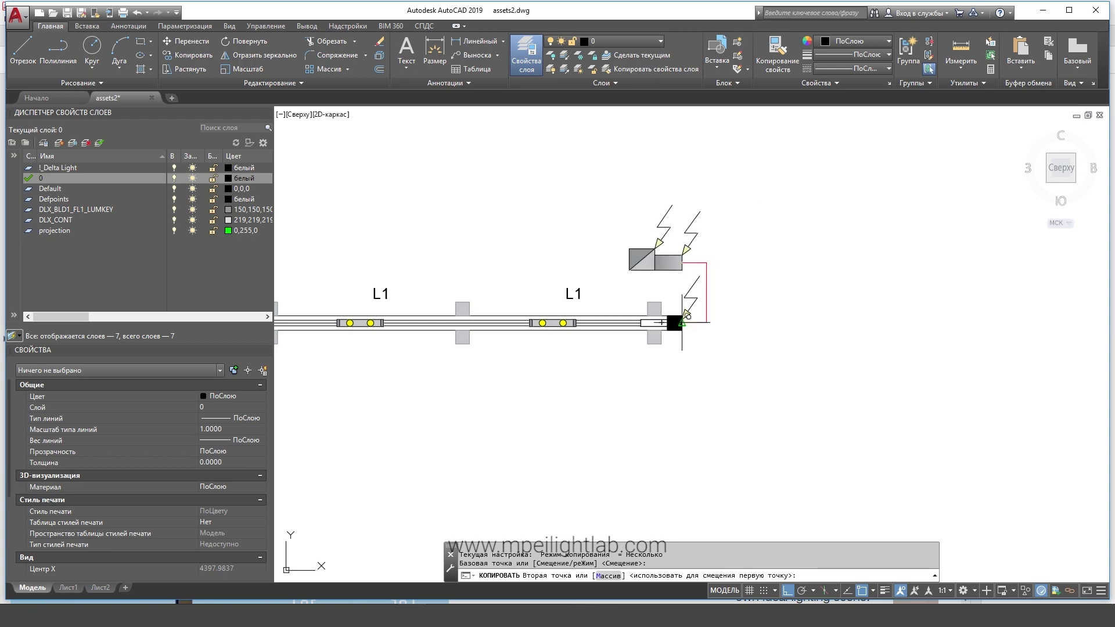
pyautogui.click(683, 322)
pyautogui.scroll(-5, 460, 236)
pyautogui.scroll(-4, 460, 266)
pyautogui.press('Escape')
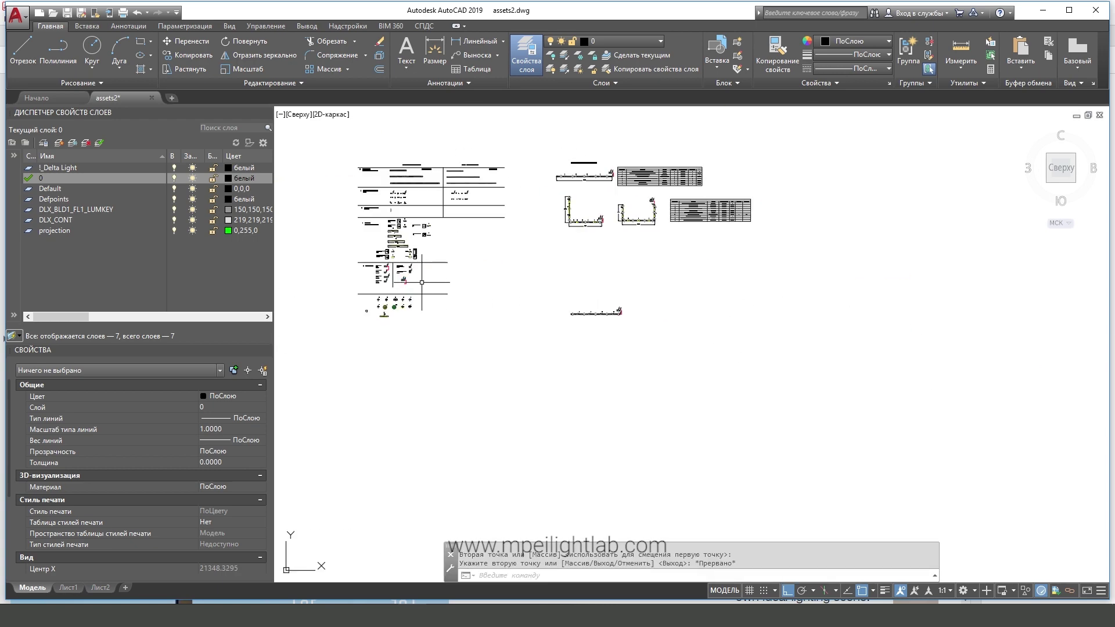
pyautogui.scroll(2, 422, 282)
pyautogui.scroll(2, 464, 278)
pyautogui.scroll(1, 523, 278)
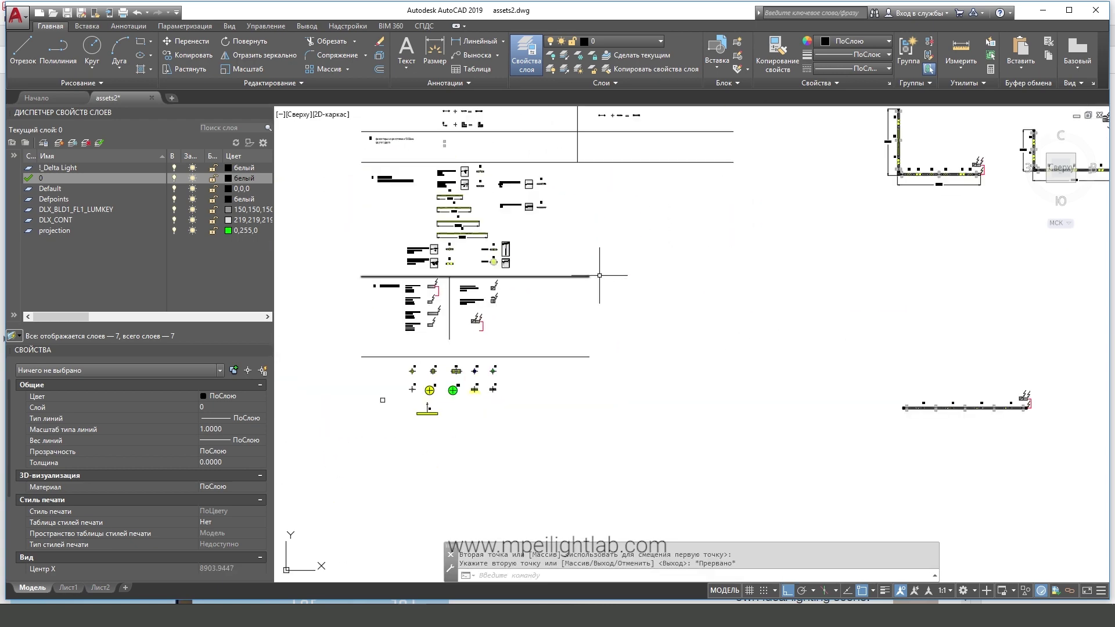
pyautogui.moveTo(1004, 420); pyautogui.dragTo(779, 369, button='middle')
pyautogui.scroll(2, 779, 368)
pyautogui.scroll(4, 708, 348)
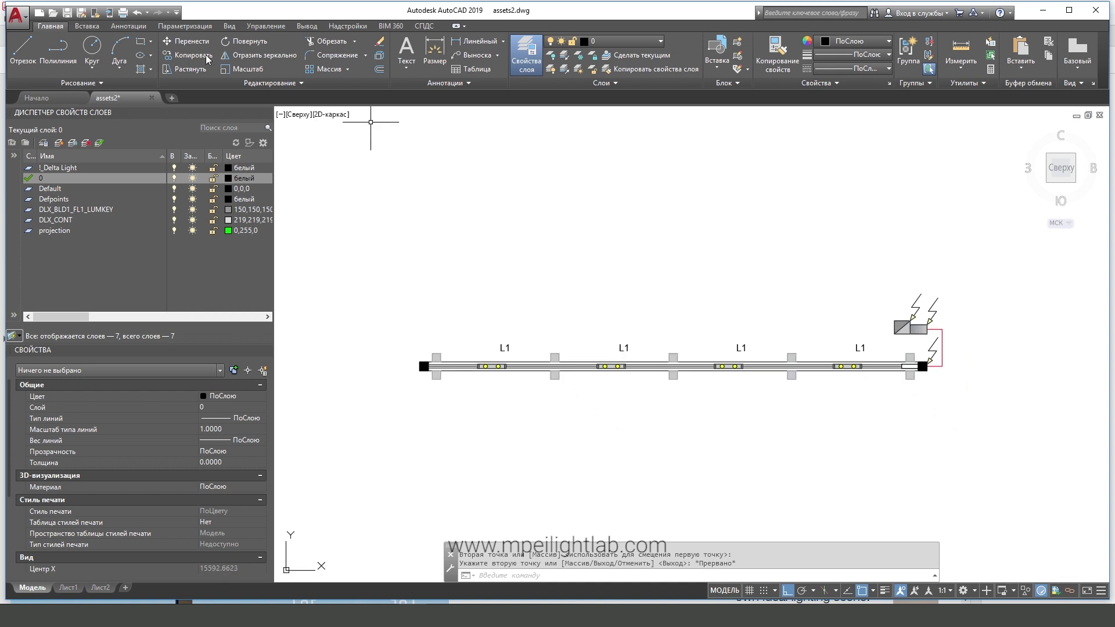
pyautogui.click(86, 26)
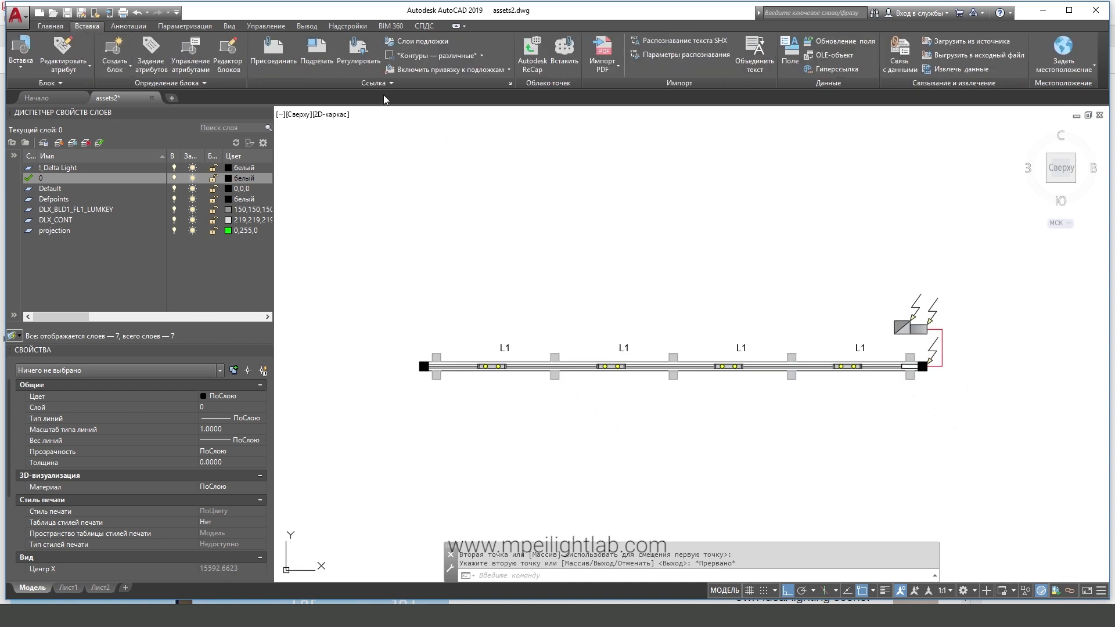
# Start a new data extraction and save its .dxe file to the Desktop.
pyautogui.click(943, 71)
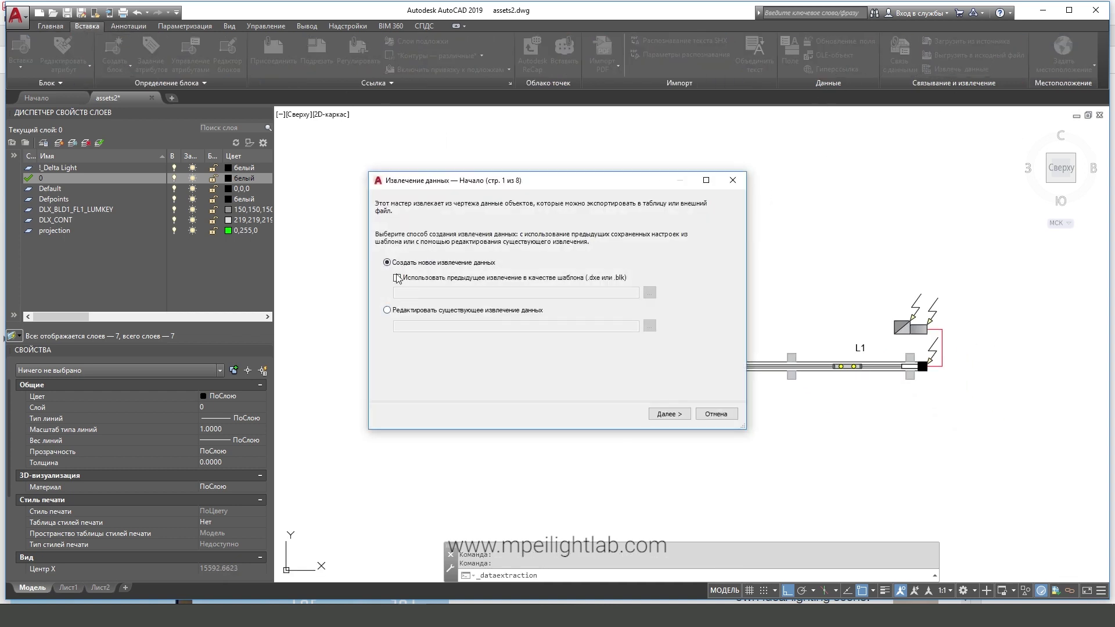
pyautogui.click(669, 413)
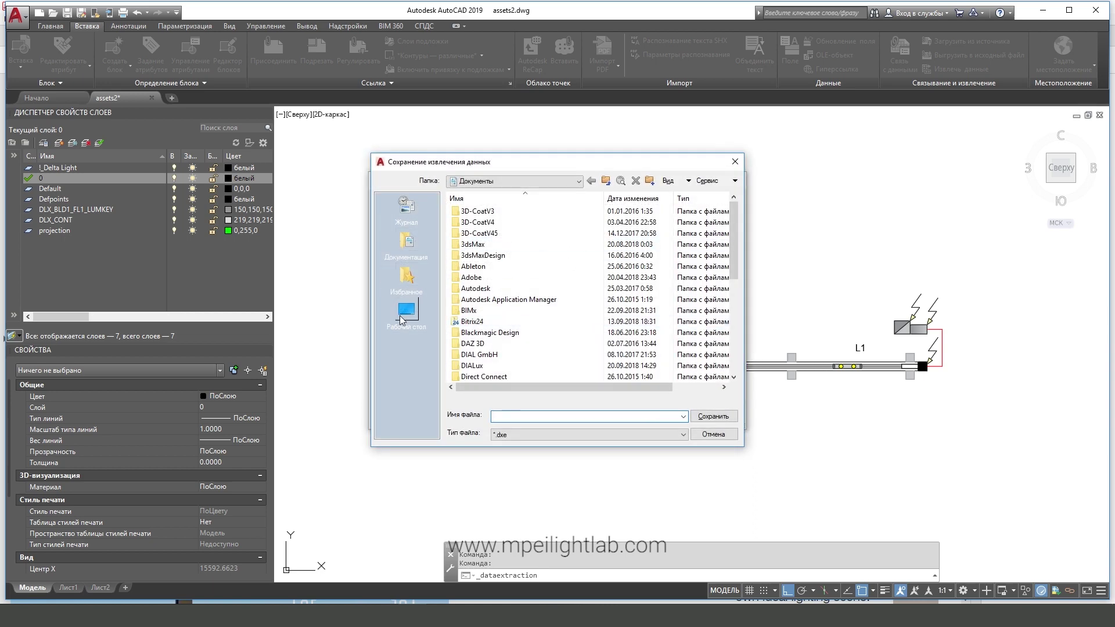
pyautogui.click(409, 316)
pyautogui.write('1')
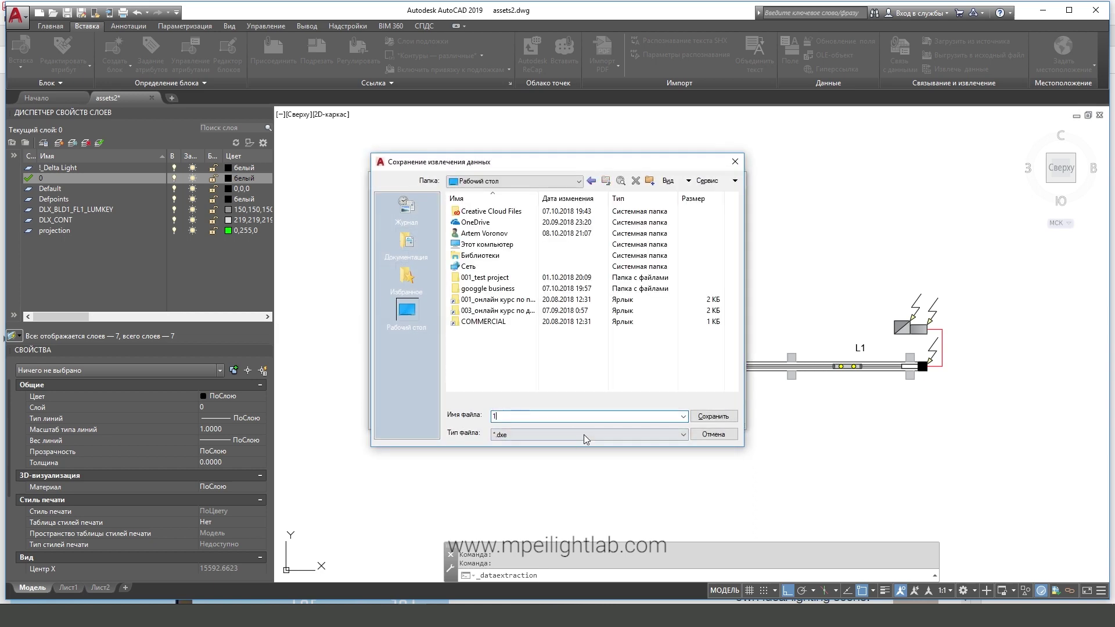
pyautogui.click(714, 416)
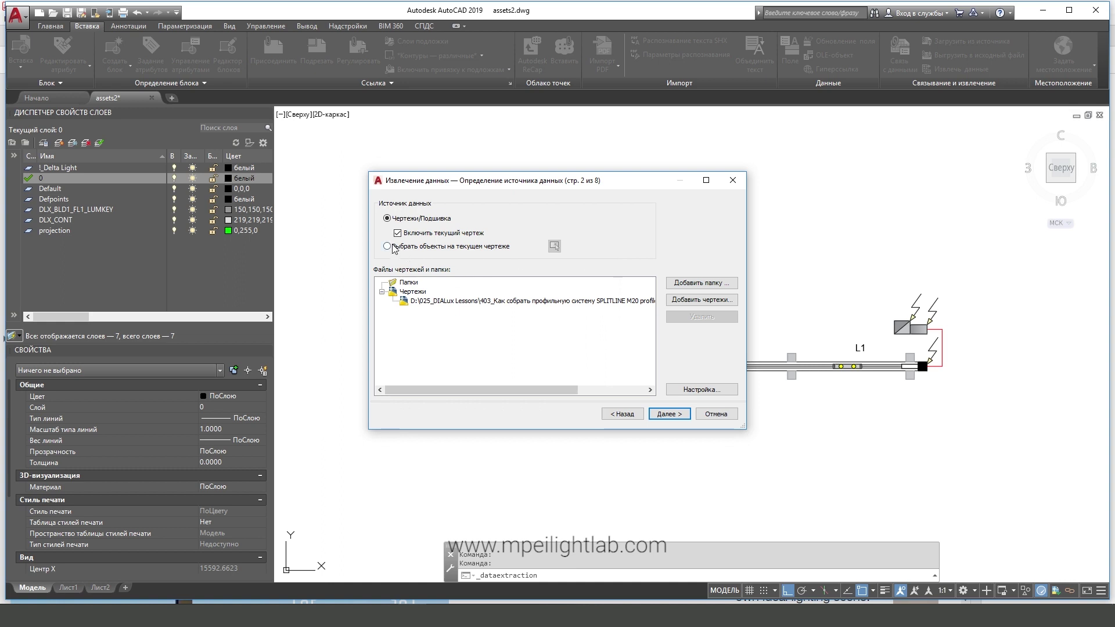
# Window-select the 18 objects around the L1 track as the extraction source.
pyautogui.click(388, 246)
pyautogui.click(554, 246)
pyautogui.click(989, 447)
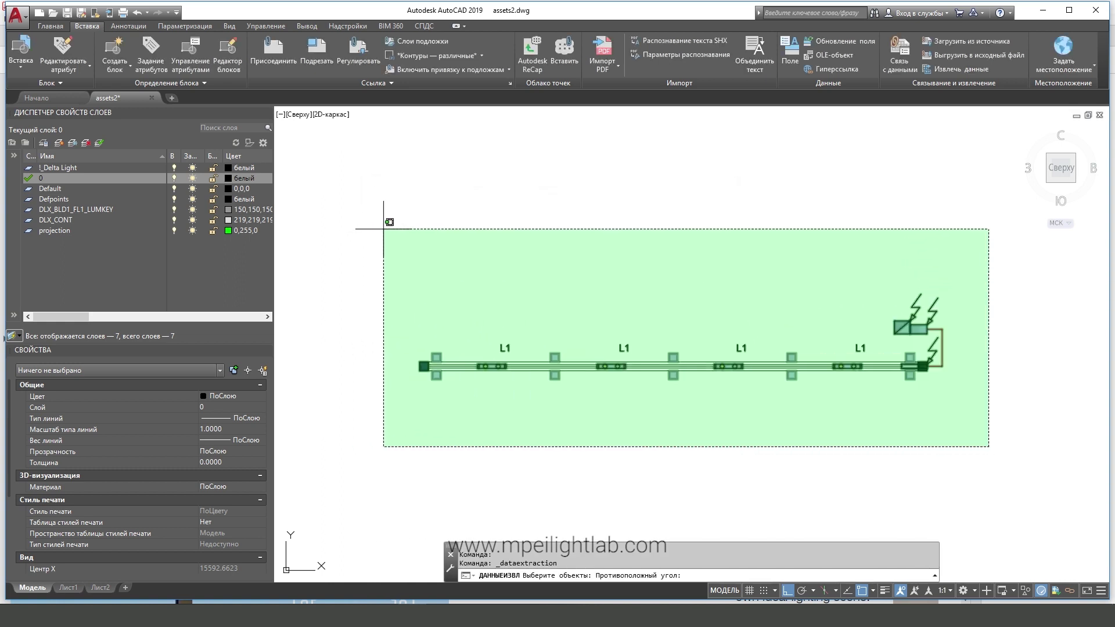
pyautogui.click(383, 229)
pyautogui.press('Return')
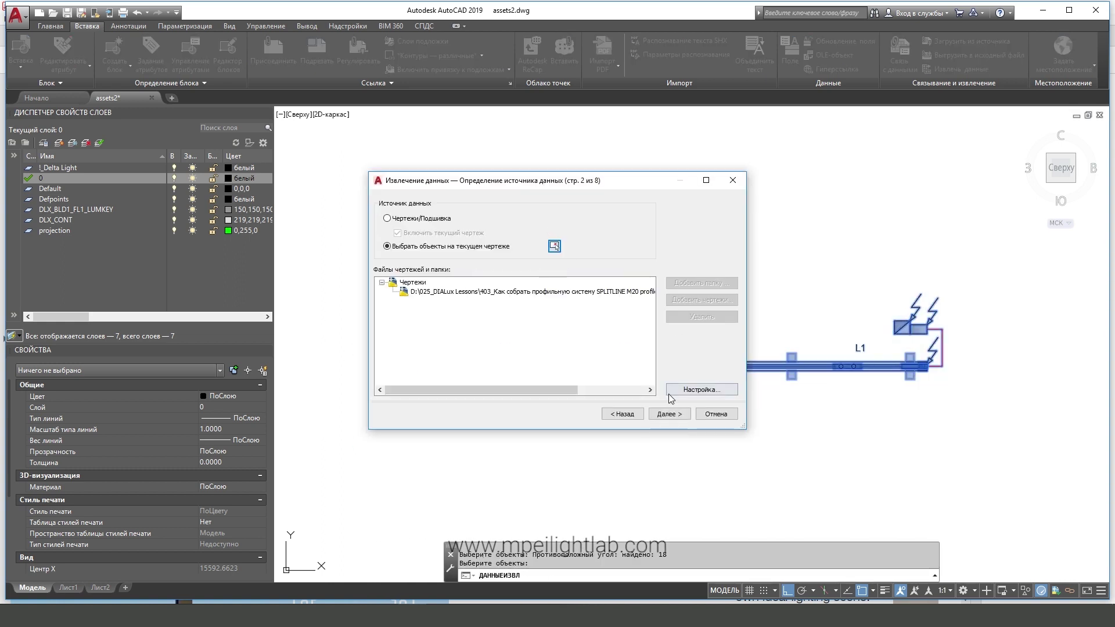
# Limit the extracted objects to blocks only, and only blocks with attributes.
pyautogui.click(669, 413)
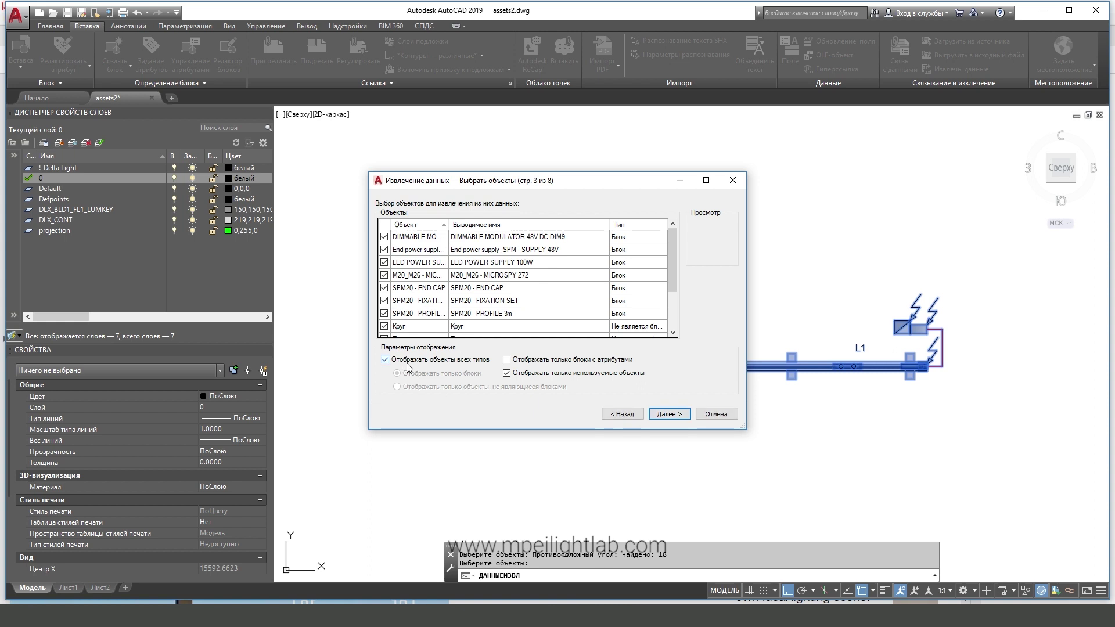
pyautogui.click(507, 360)
pyautogui.click(506, 373)
pyautogui.click(398, 361)
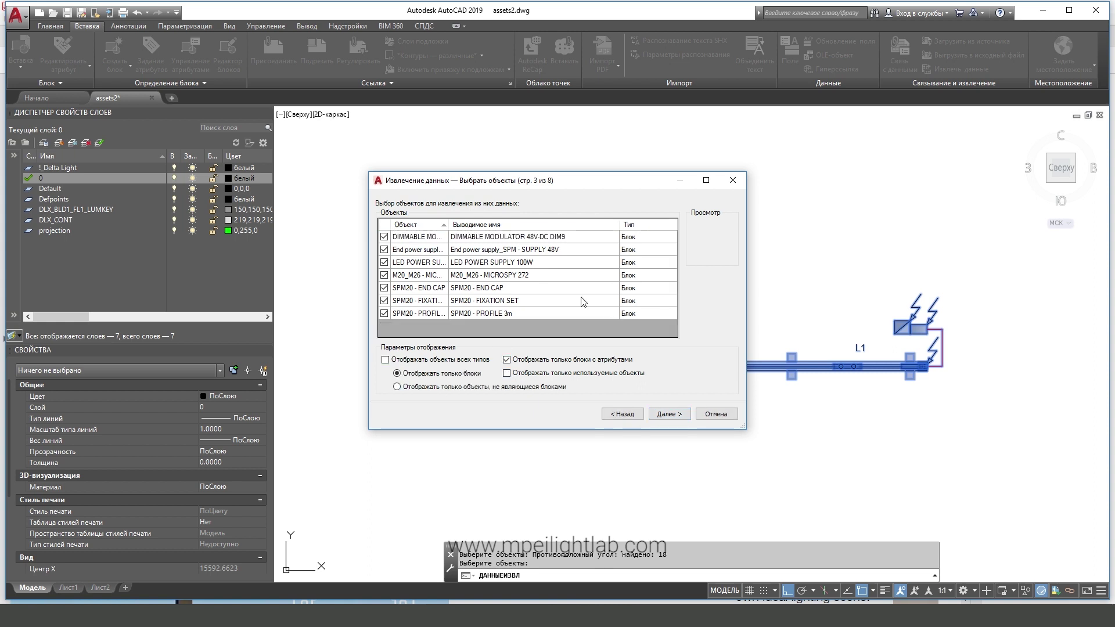
pyautogui.click(662, 415)
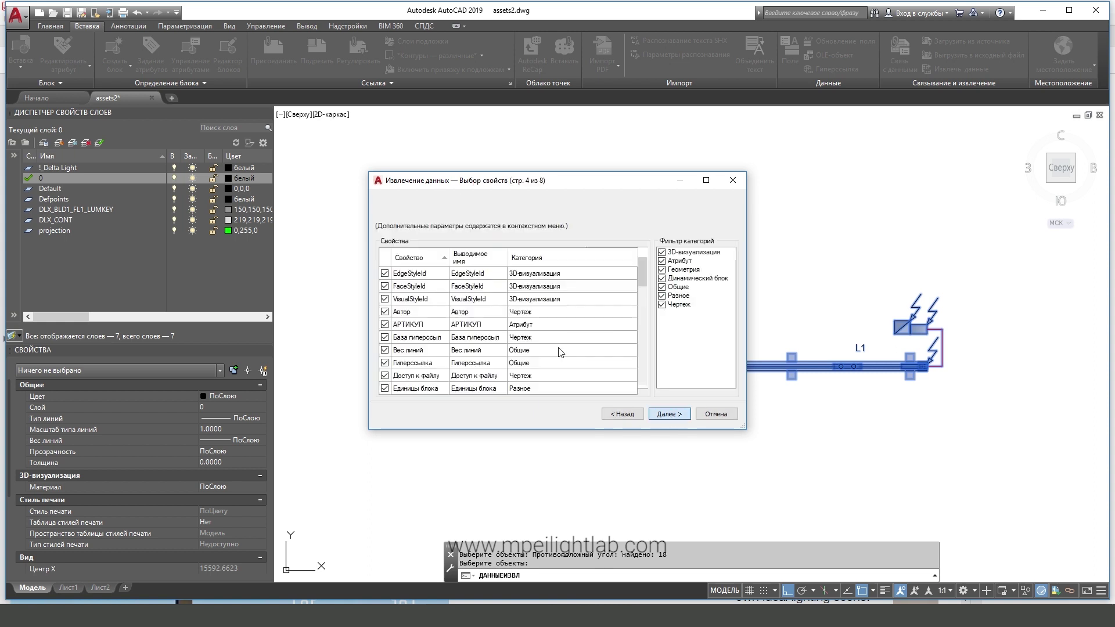
# Keep only the Атрибут property category and preview the extracted equipment data.
pyautogui.click(661, 260)
pyautogui.rightClick(693, 266)
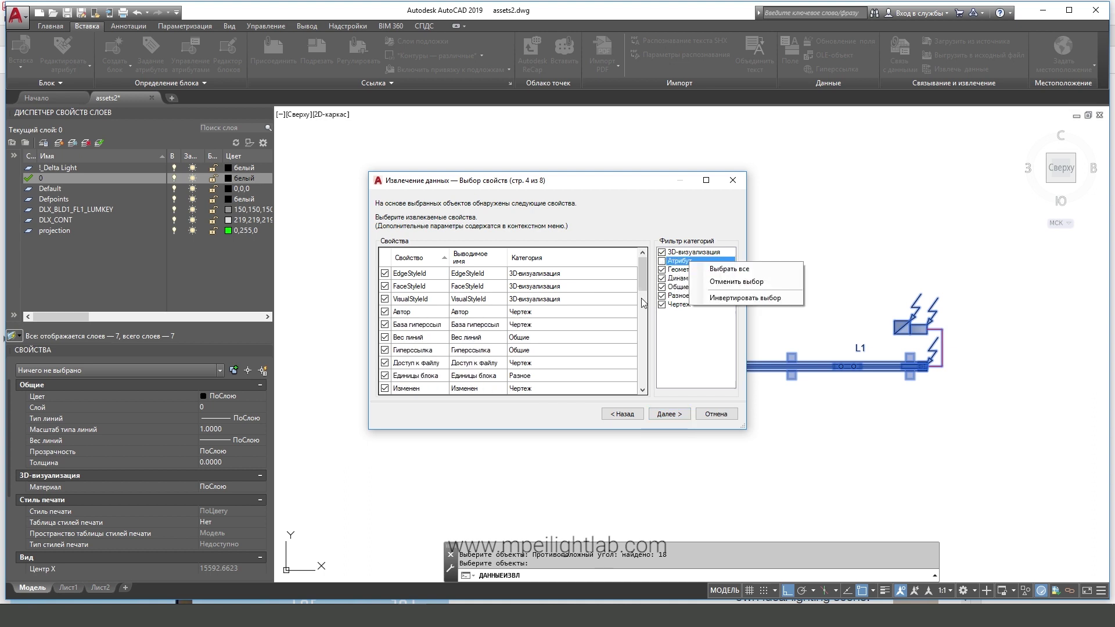
pyautogui.click(736, 300)
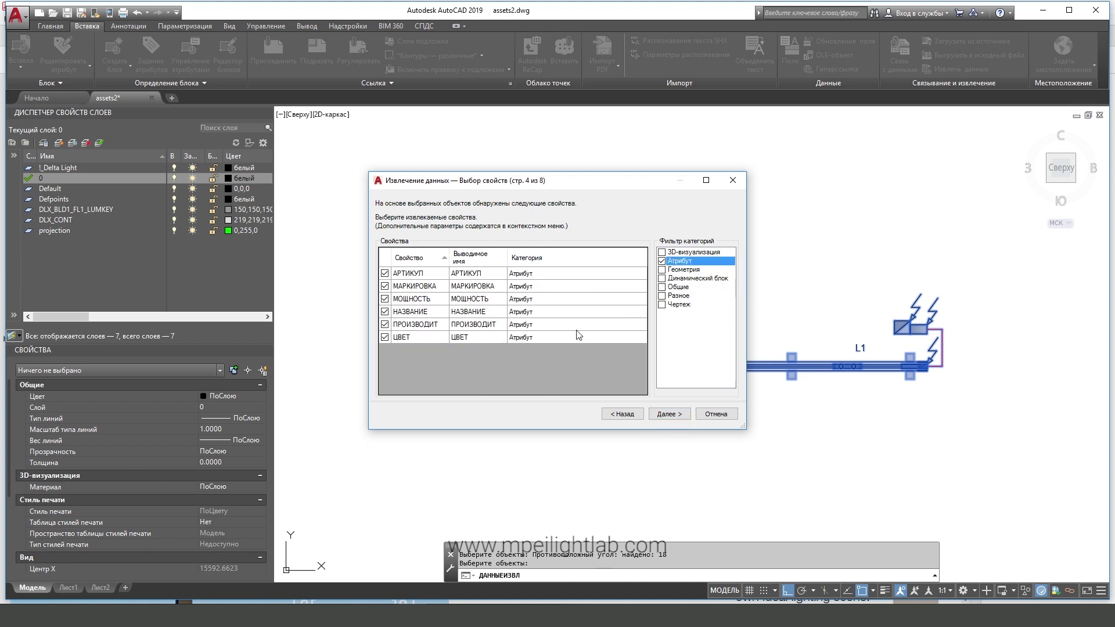
pyautogui.click(670, 414)
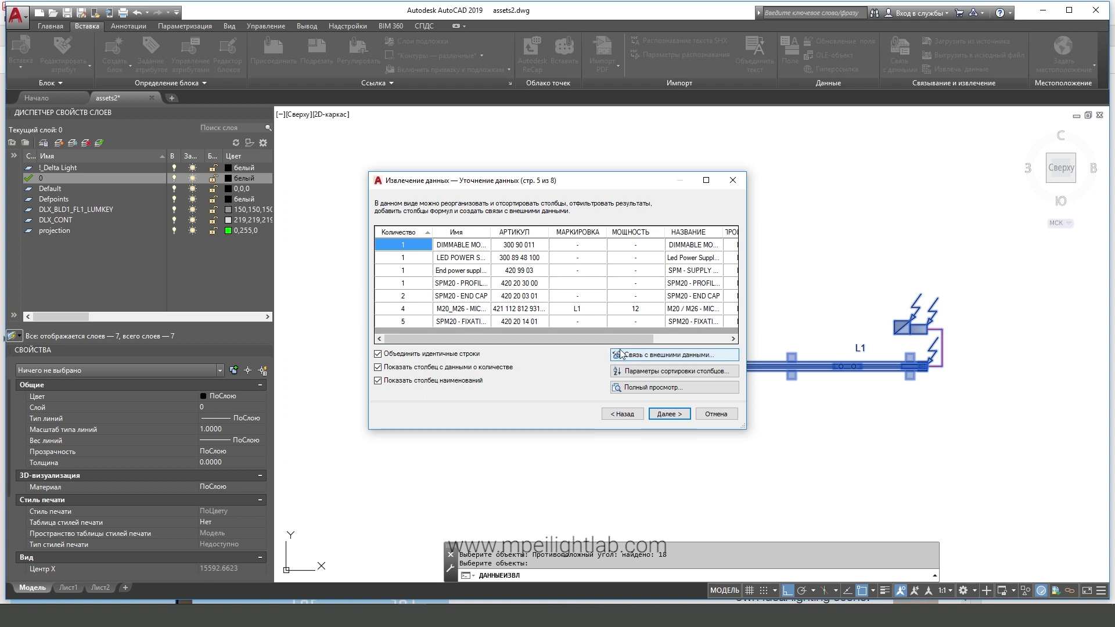
# Hide the Имя column and reorder columns to МАРКИРОВКА, НАЗВАНИЕ, Количество, ЦВЕТ.
pyautogui.click(470, 233)
pyautogui.rightClick(467, 232)
pyautogui.click(539, 401)
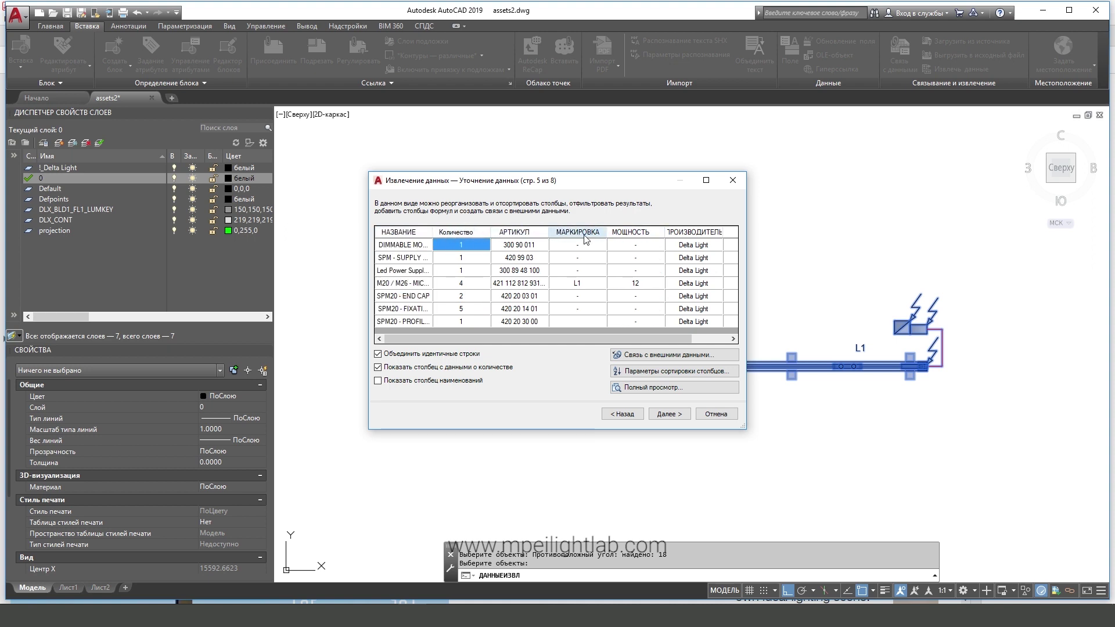
pyautogui.moveTo(591, 234); pyautogui.dragTo(384, 233)
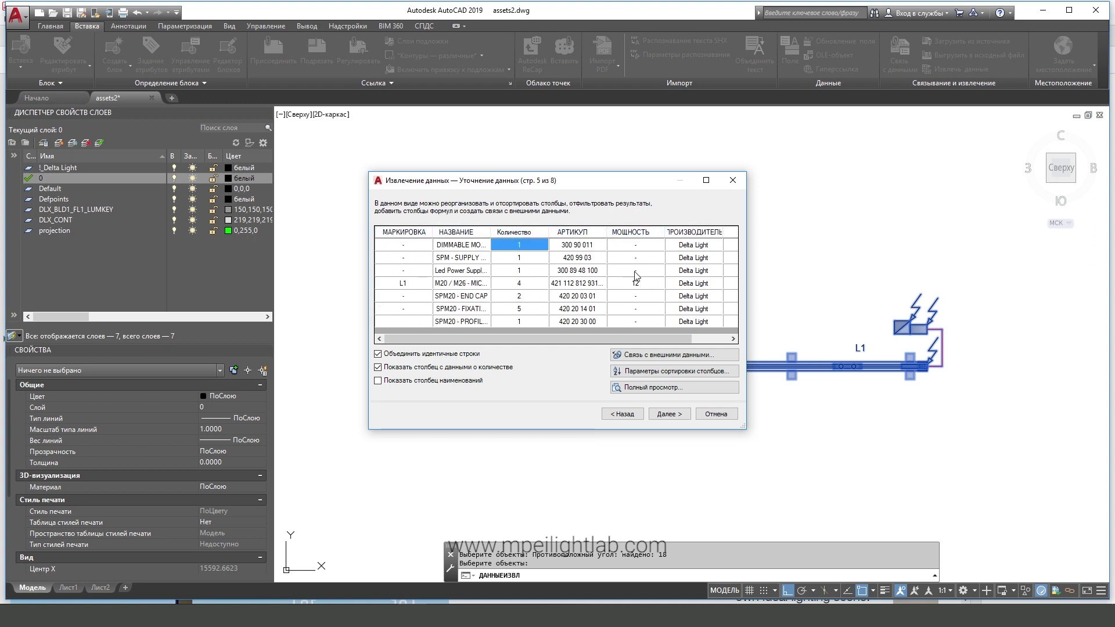
pyautogui.moveTo(692, 233); pyautogui.dragTo(575, 233)
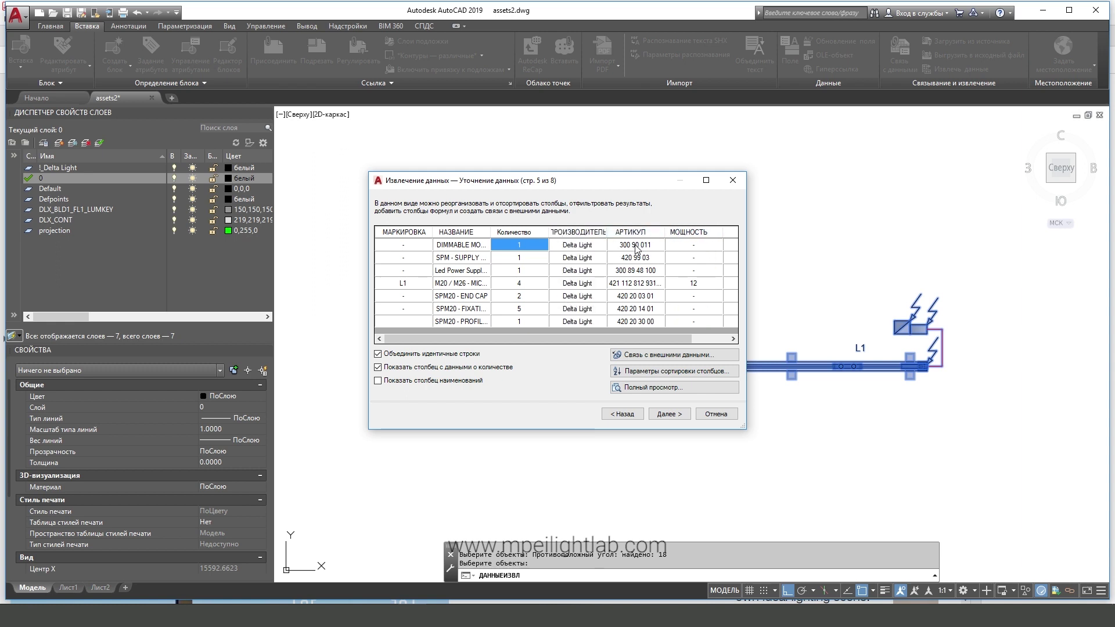
pyautogui.moveTo(598, 338); pyautogui.dragTo(636, 338)
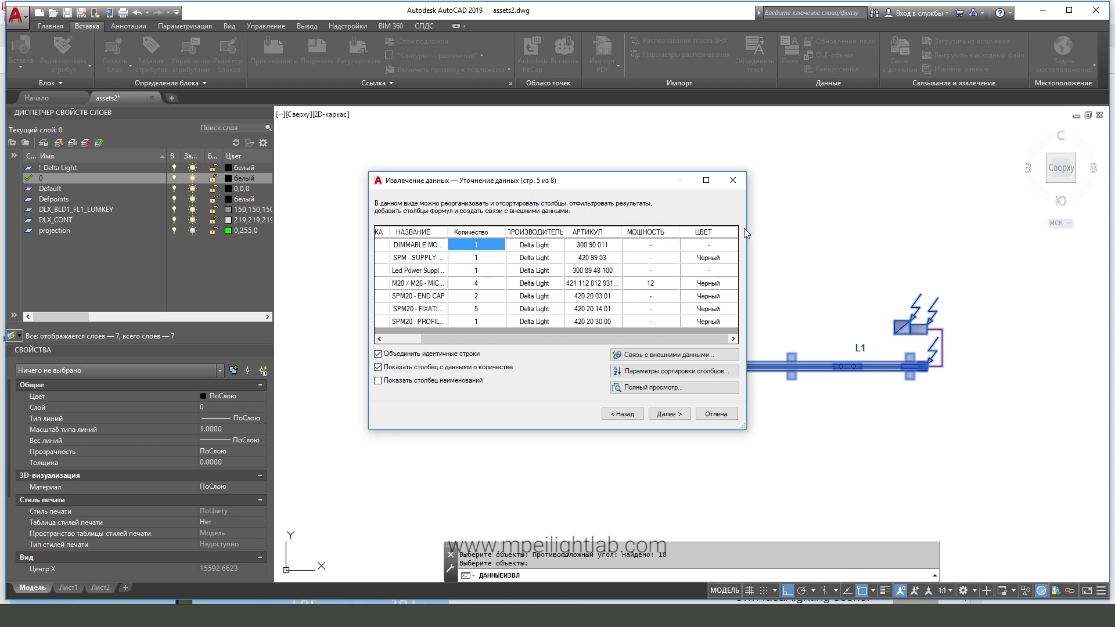
pyautogui.moveTo(537, 234); pyautogui.dragTo(511, 232)
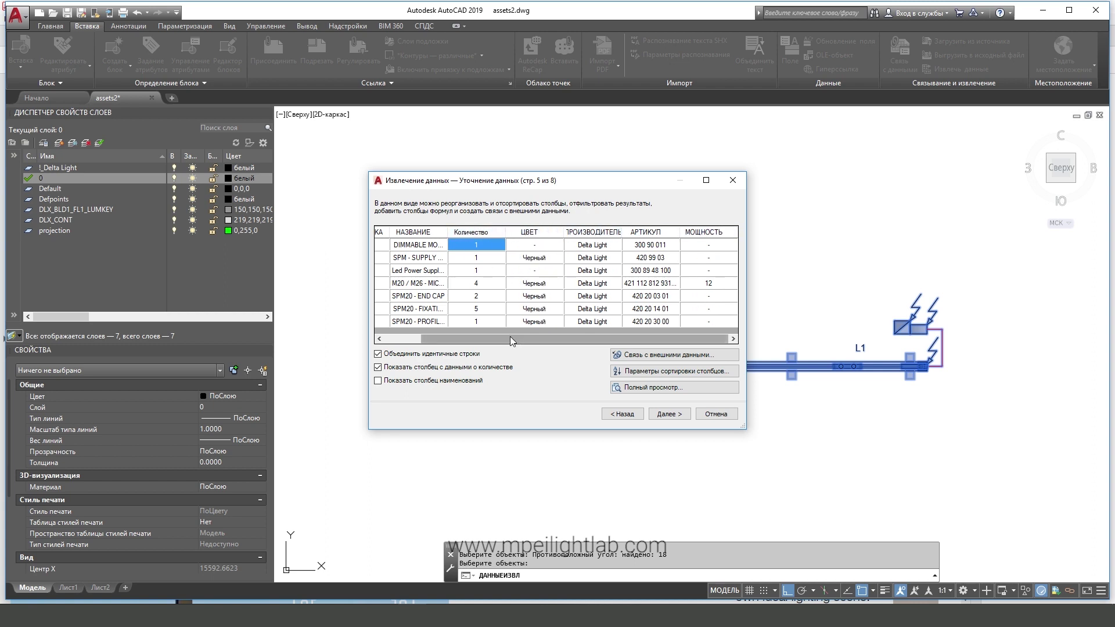
pyautogui.moveTo(511, 340); pyautogui.dragTo(473, 340)
pyautogui.click(669, 413)
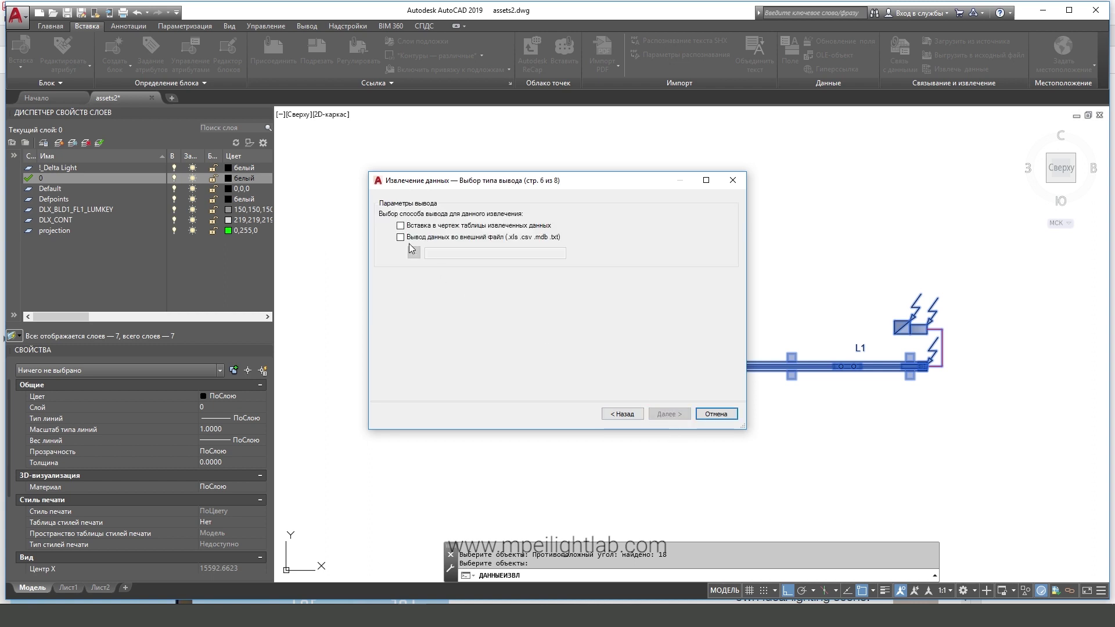
# Output the extraction as a table titled 'Спецификация оборудования' and finish the wizard.
pyautogui.click(413, 226)
pyautogui.click(653, 414)
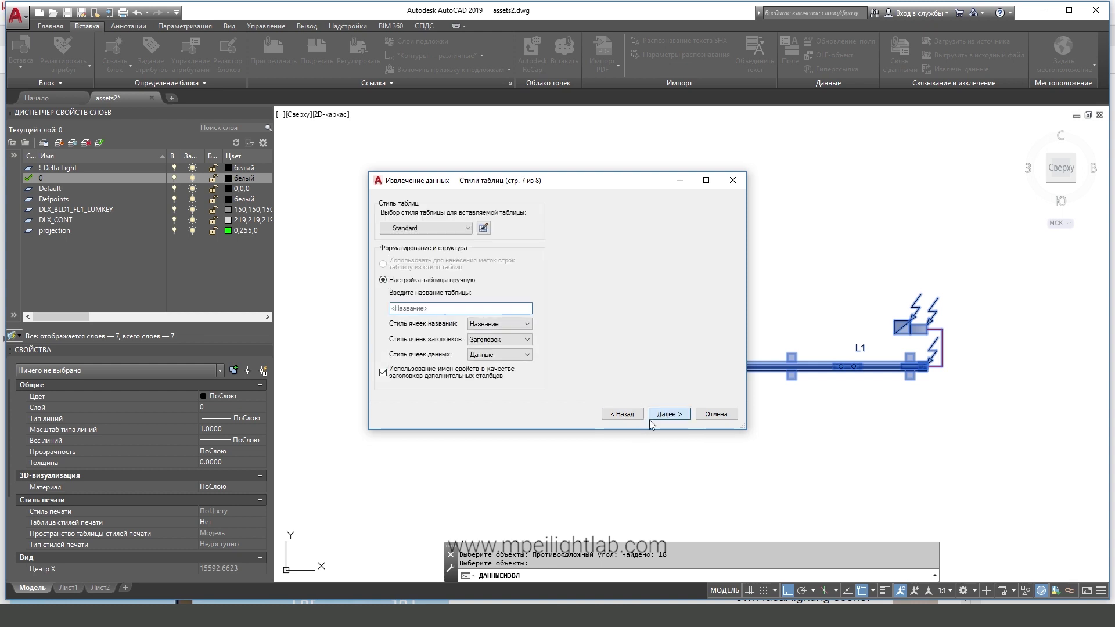
pyautogui.click(426, 309)
pyautogui.write('Спецификация оборудования')
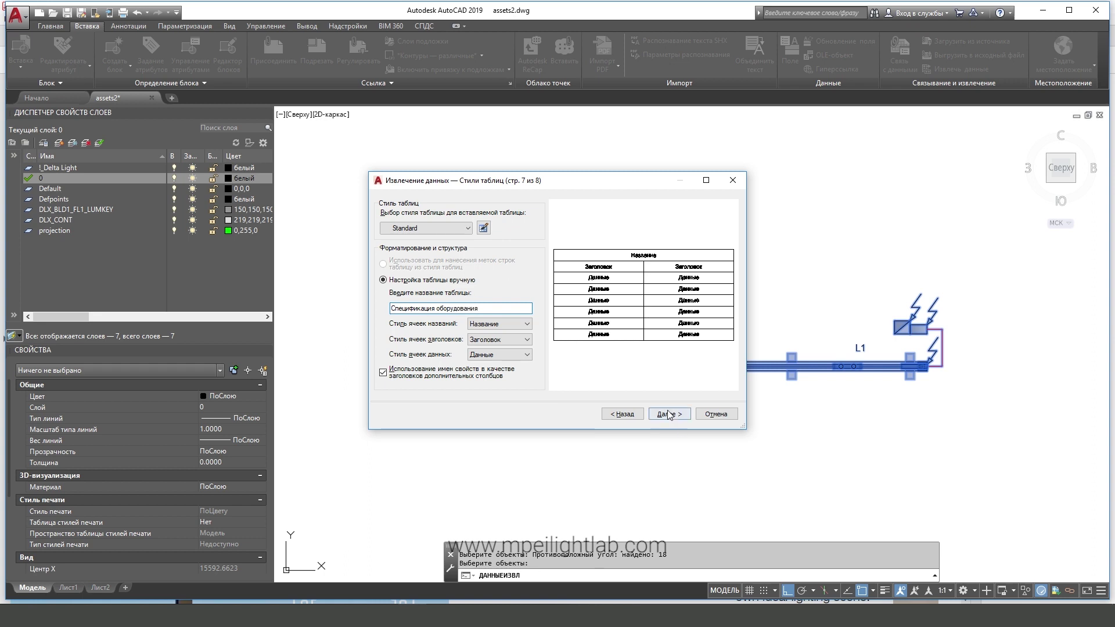
pyautogui.click(668, 414)
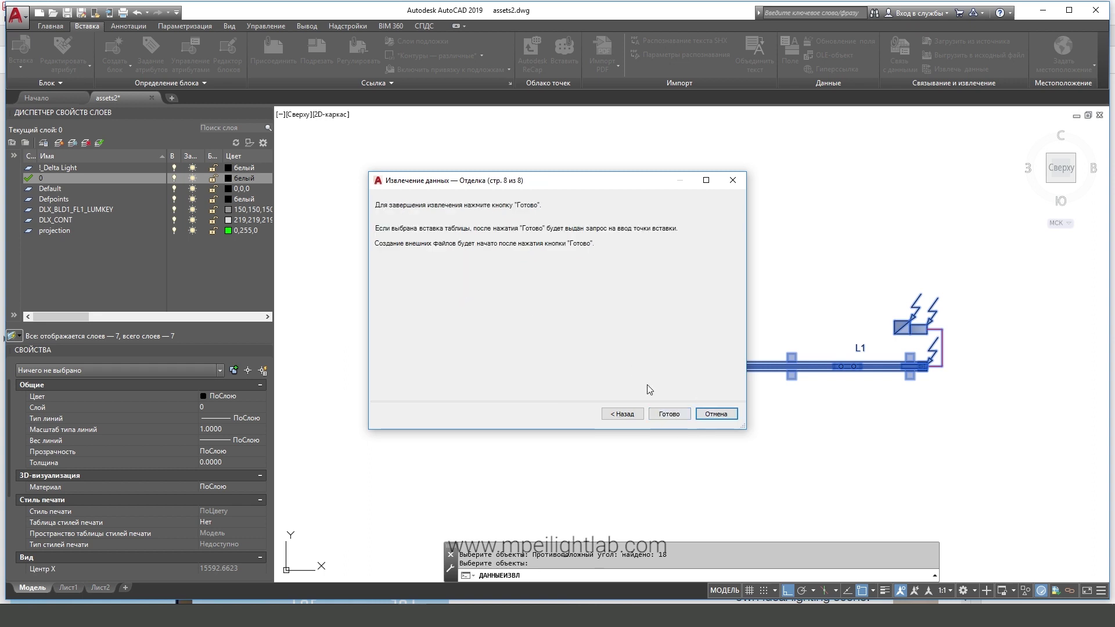
# Place the Спецификация оборудования table below the L1 track and pan across its columns.
pyautogui.scroll(-7, 594, 382)
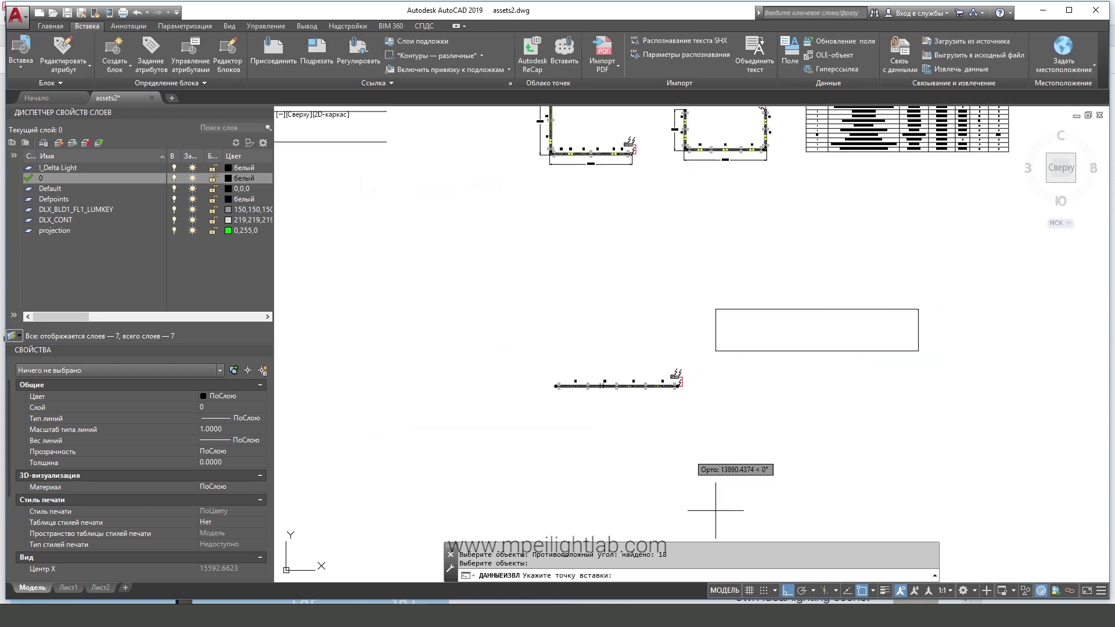
pyautogui.scroll(1, 622, 378)
pyautogui.click(571, 335)
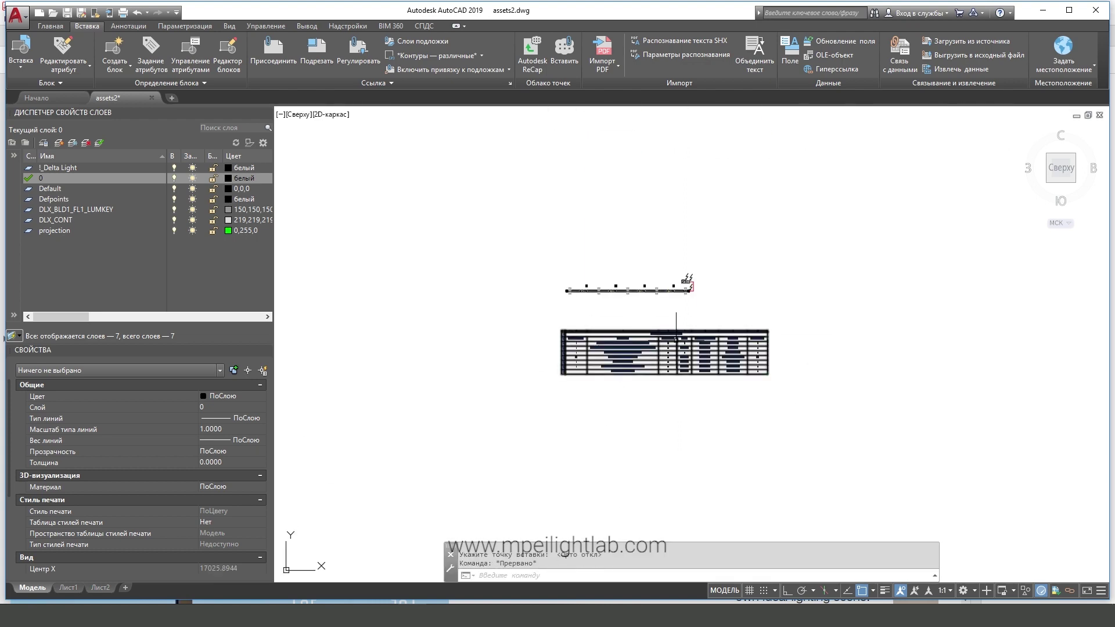
pyautogui.scroll(2, 581, 335)
pyautogui.scroll(3, 609, 335)
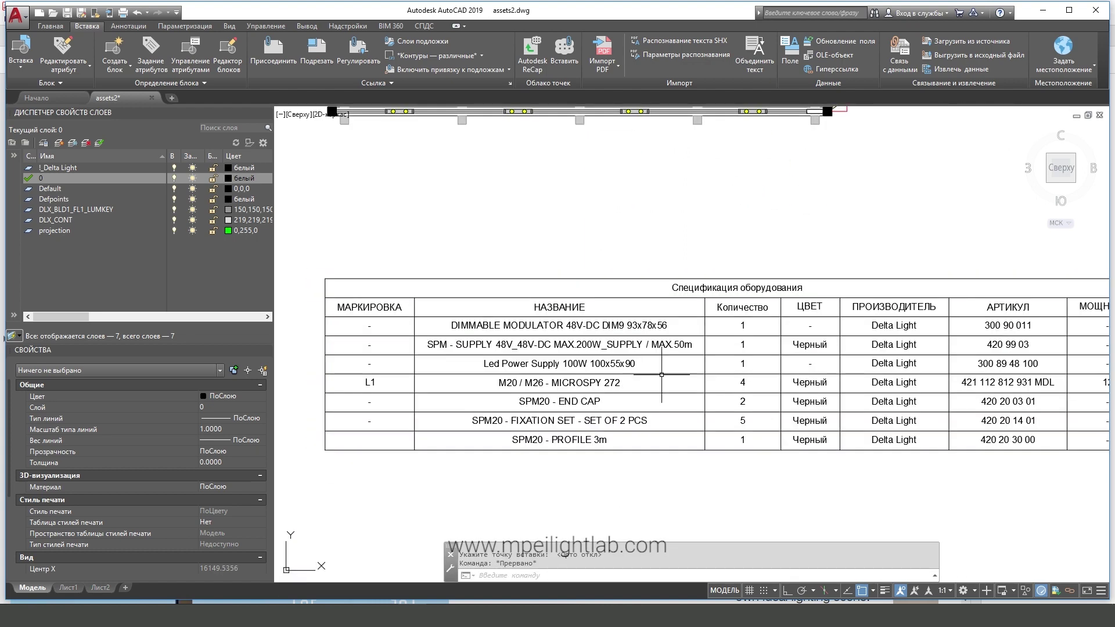
pyautogui.moveTo(679, 361); pyautogui.dragTo(652, 363, button='middle')
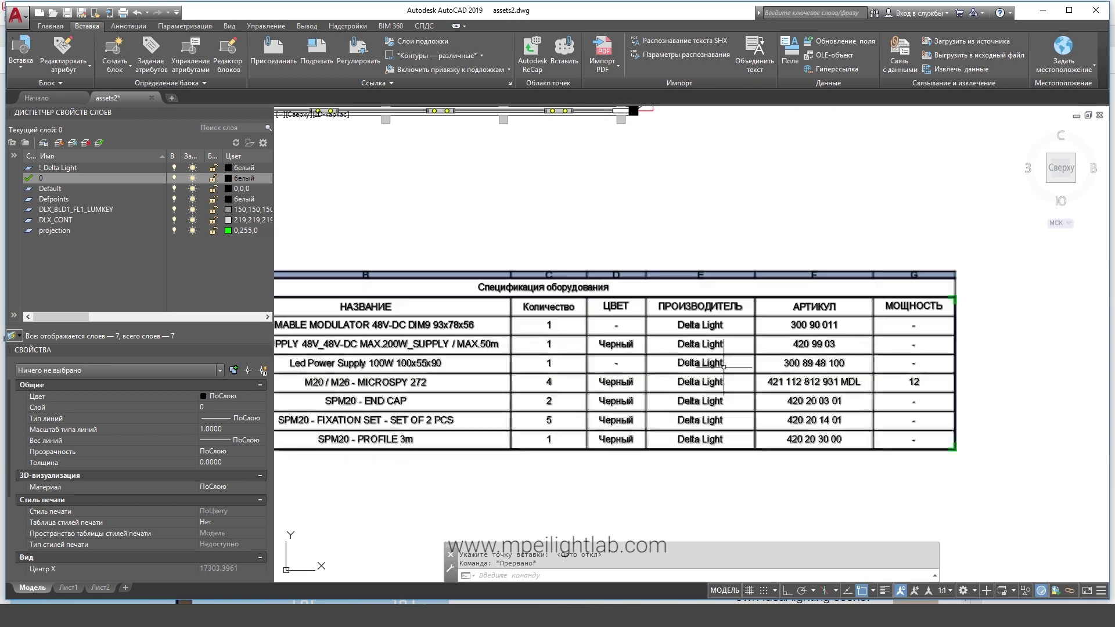
pyautogui.moveTo(812, 369); pyautogui.dragTo(849, 361, button='middle')
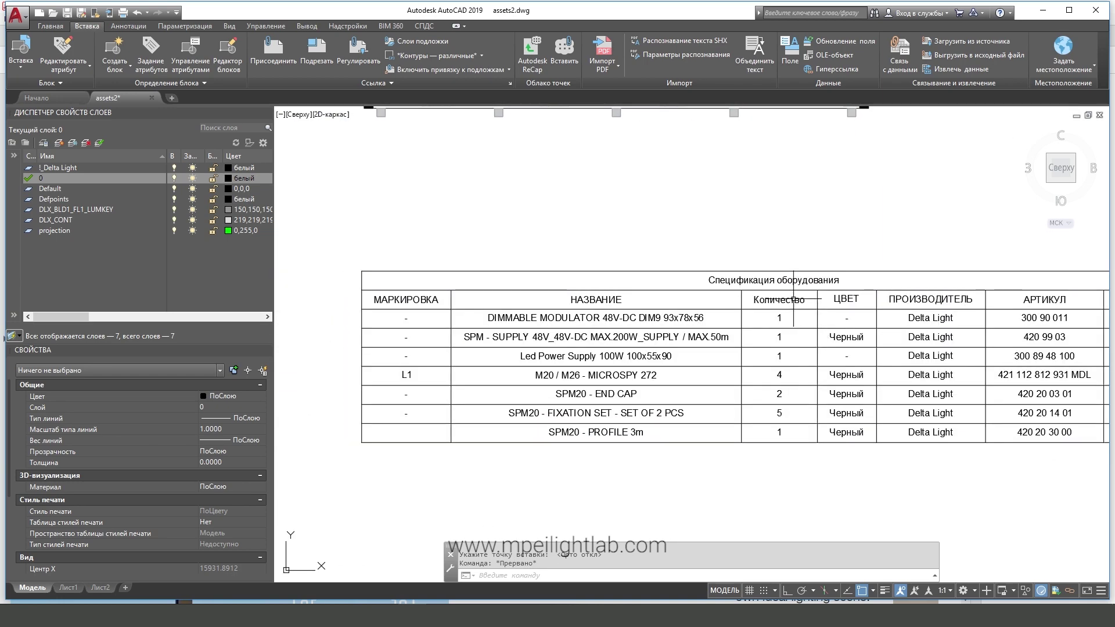
pyautogui.moveTo(769, 433); pyautogui.dragTo(738, 527, button='middle')
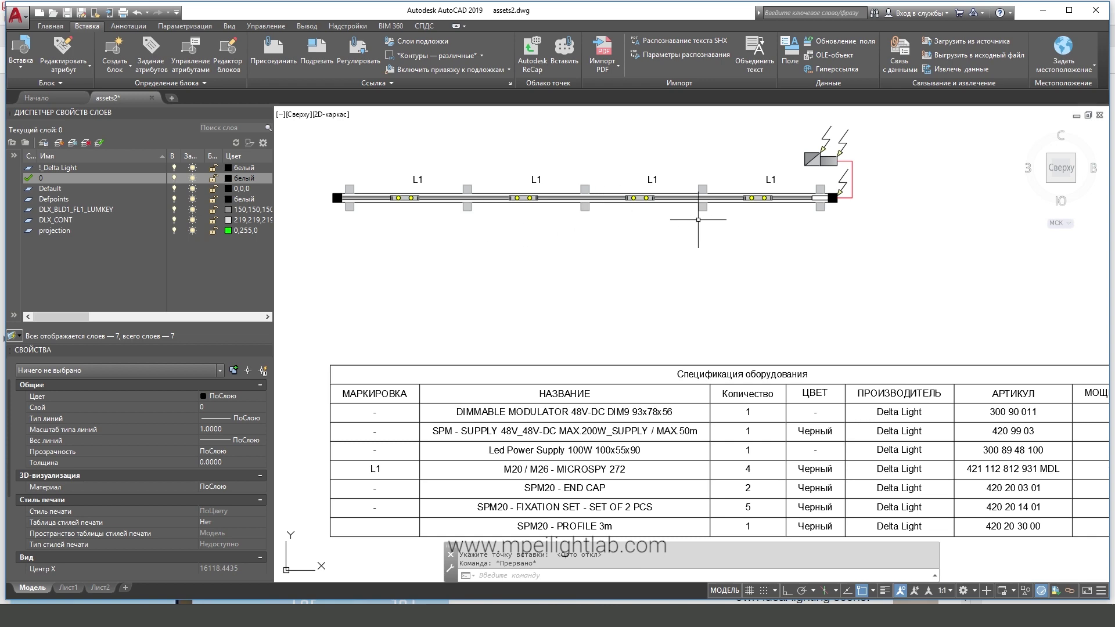
pyautogui.moveTo(784, 311); pyautogui.dragTo(775, 278, button='middle')
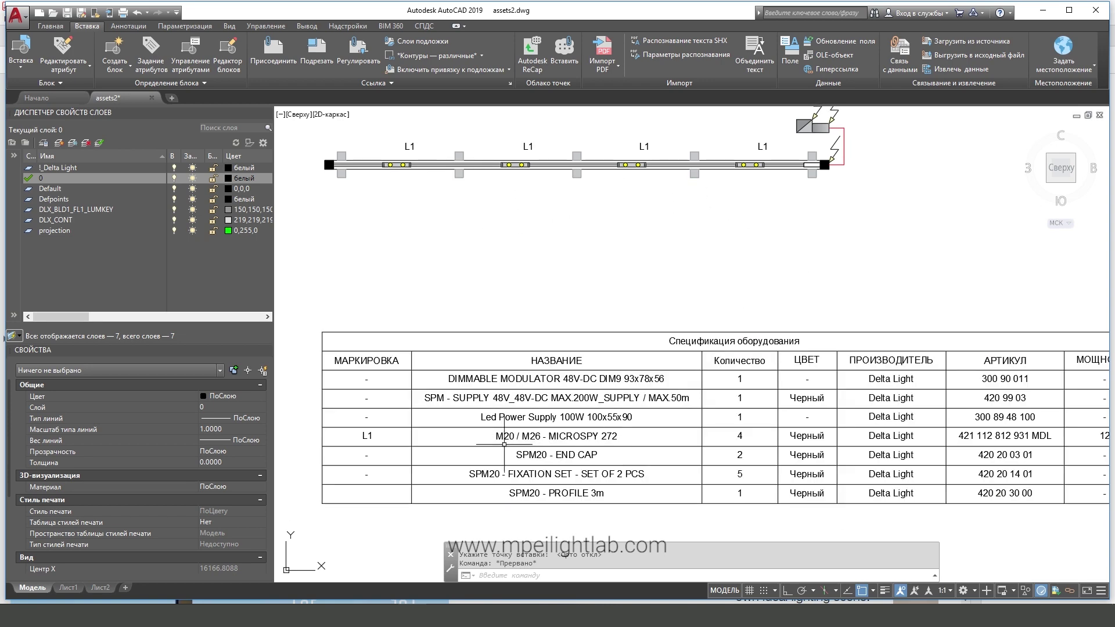
# Pan around and select the table to review its seven Delta Light components.
pyautogui.moveTo(594, 455); pyautogui.dragTo(542, 449, button='middle')
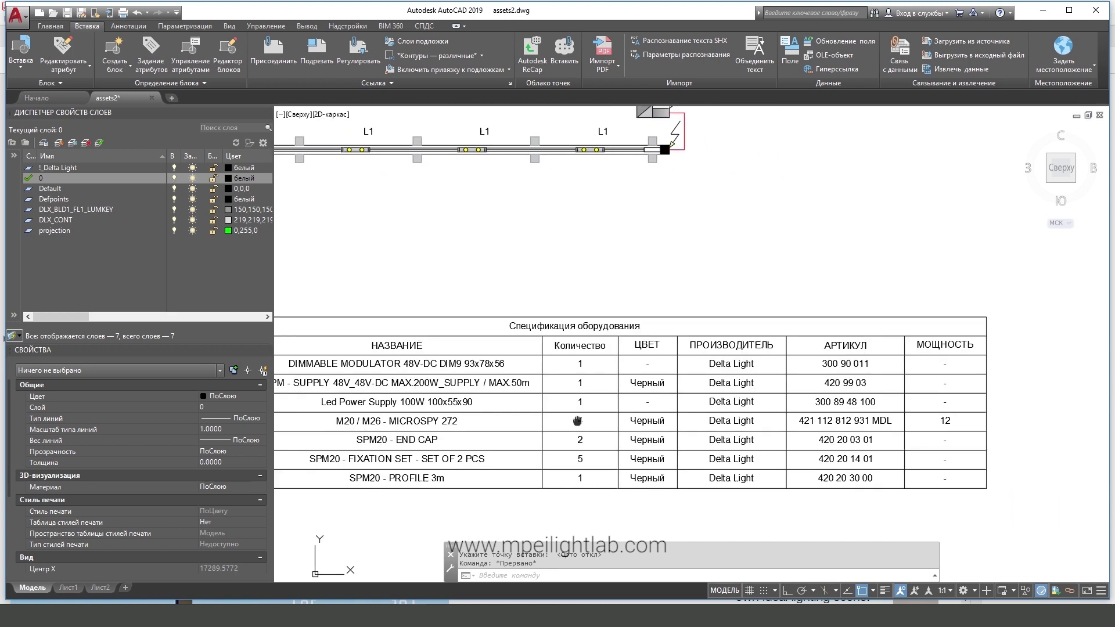
pyautogui.moveTo(680, 377); pyautogui.dragTo(694, 388, button='middle')
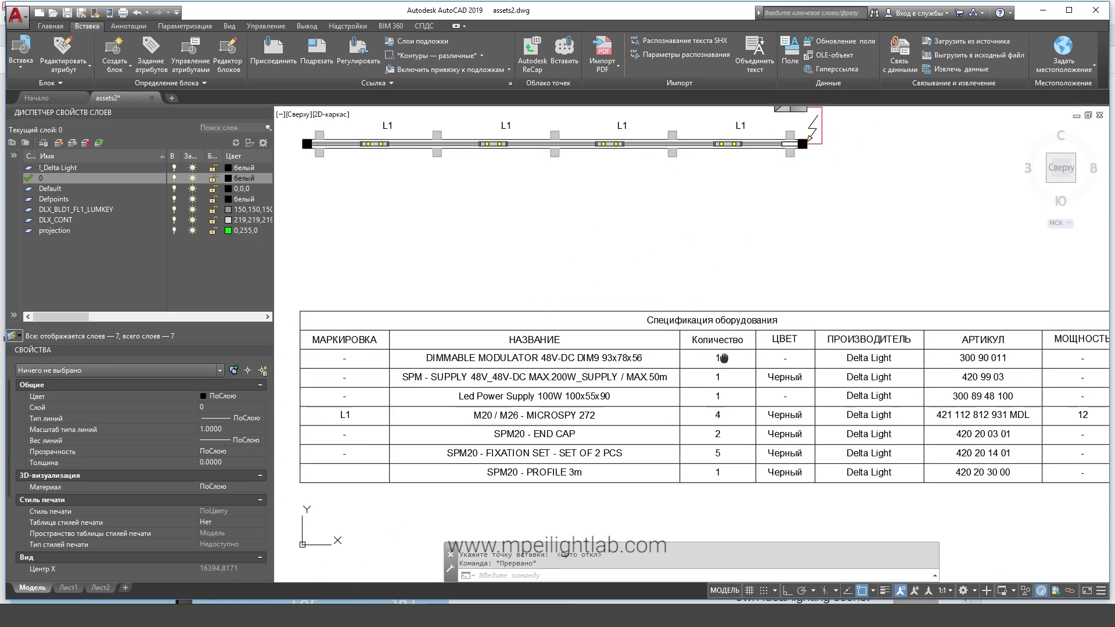
pyautogui.moveTo(693, 411); pyautogui.dragTo(710, 384, button='middle')
pyautogui.click(710, 384)
pyautogui.press('Escape')
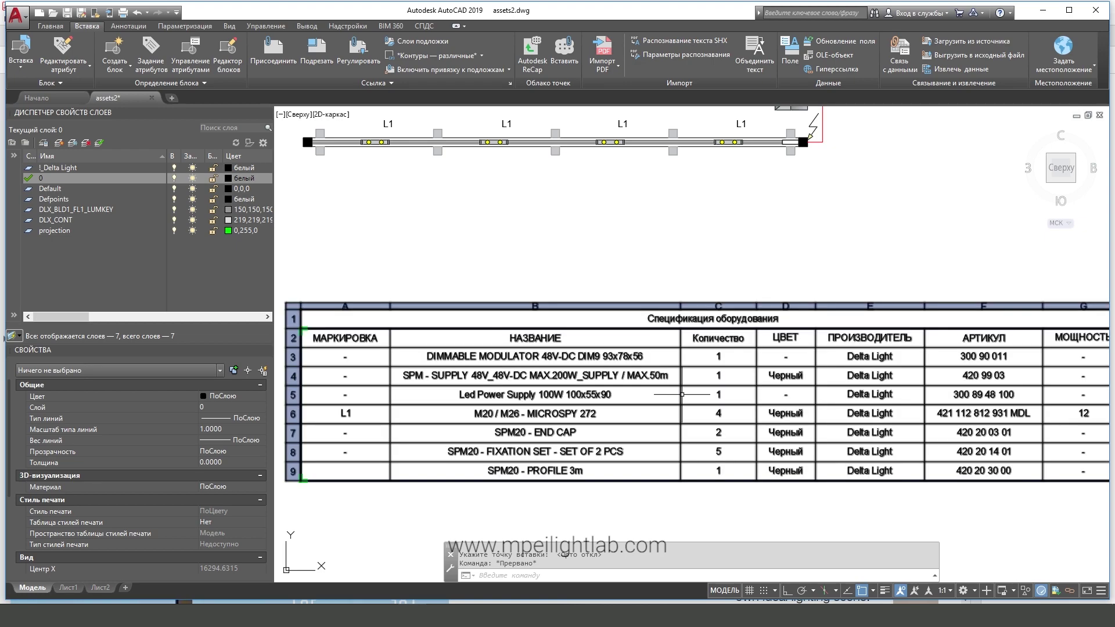
pyautogui.moveTo(689, 427); pyautogui.dragTo(684, 400, button='middle')
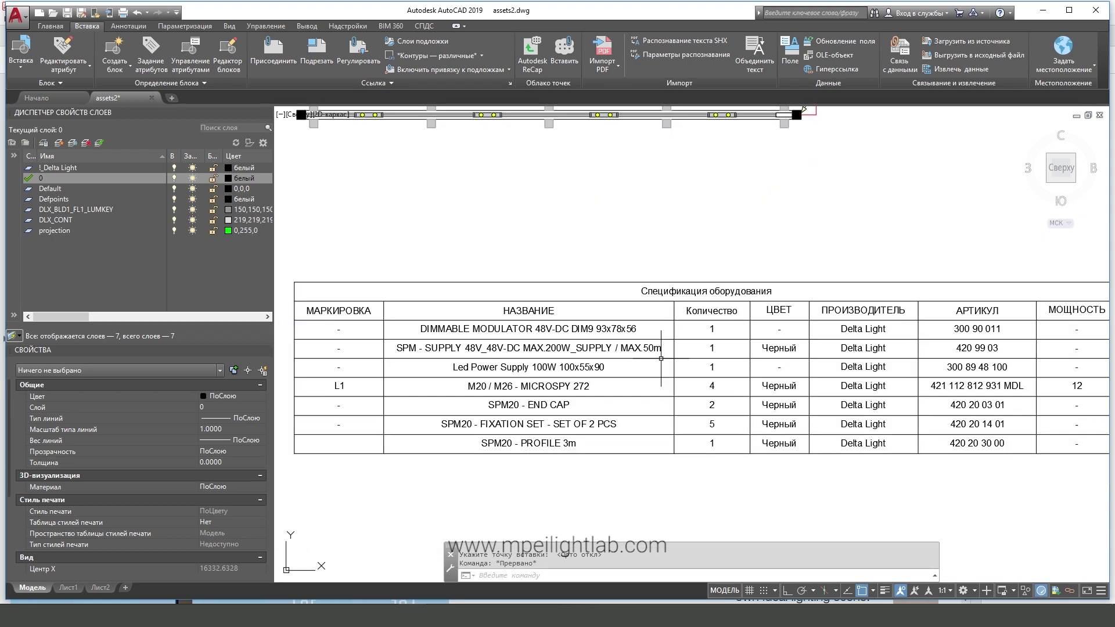
pyautogui.moveTo(506, 381); pyautogui.dragTo(516, 381, button='middle')
pyautogui.click(515, 380)
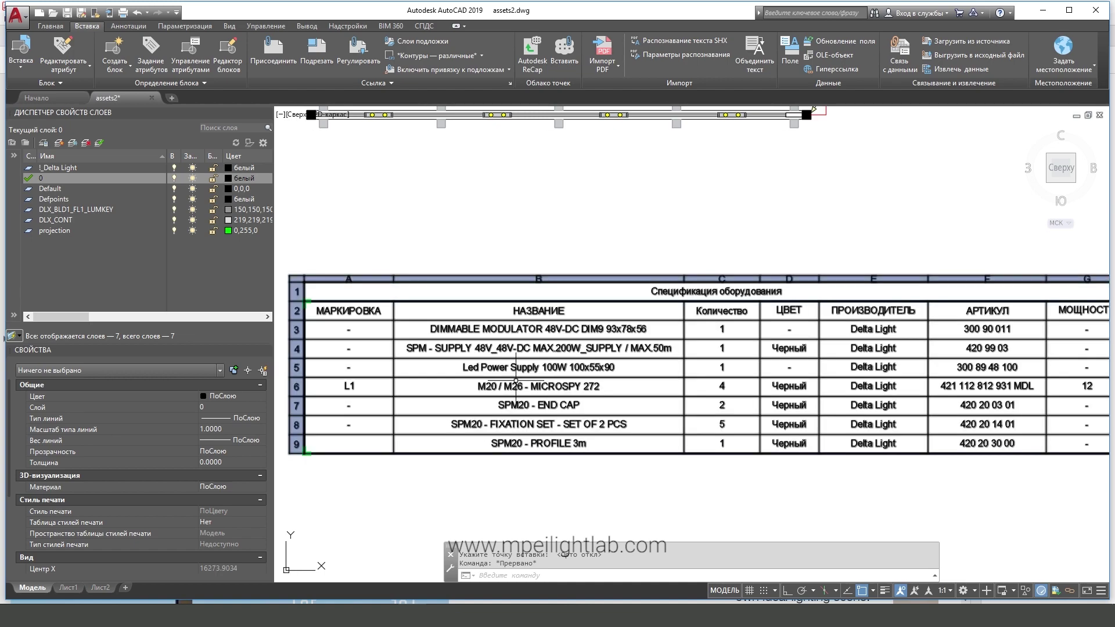
pyautogui.click(516, 382)
pyautogui.press('Escape')
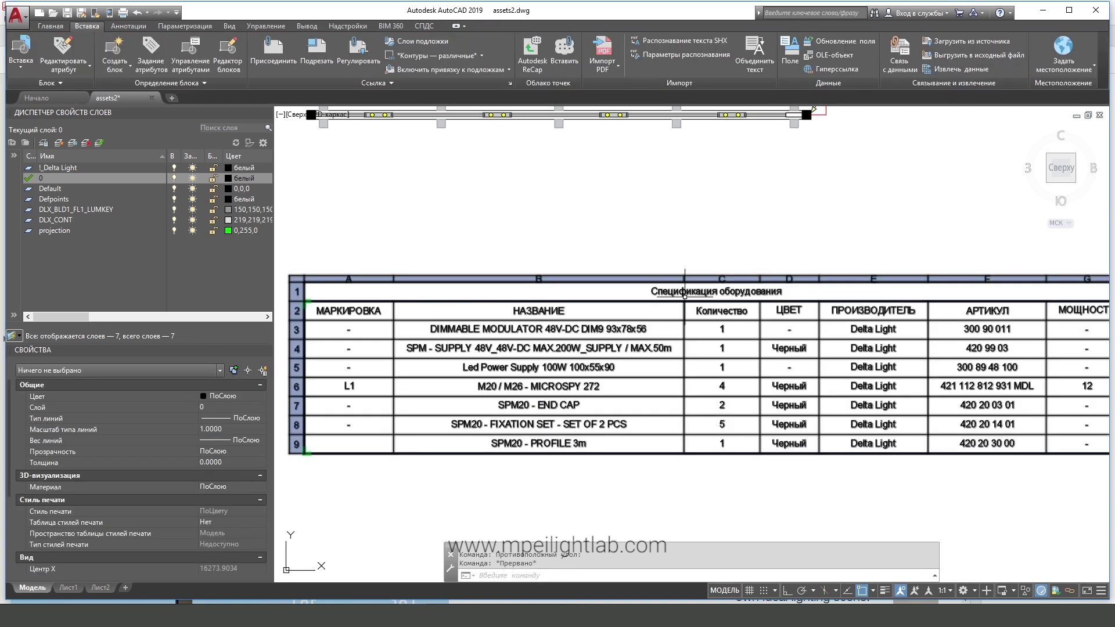
pyautogui.press('Escape')
pyautogui.moveTo(685, 295); pyautogui.dragTo(566, 325, button='middle')
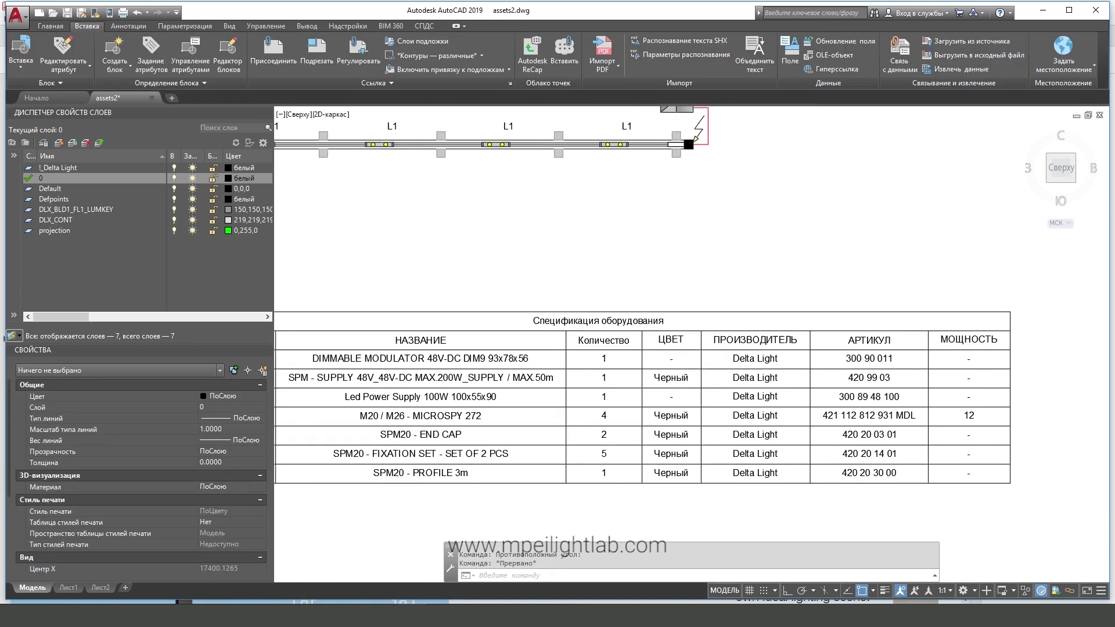
pyautogui.scroll(2, 639, 314)
pyautogui.scroll(-2, 474, 342)
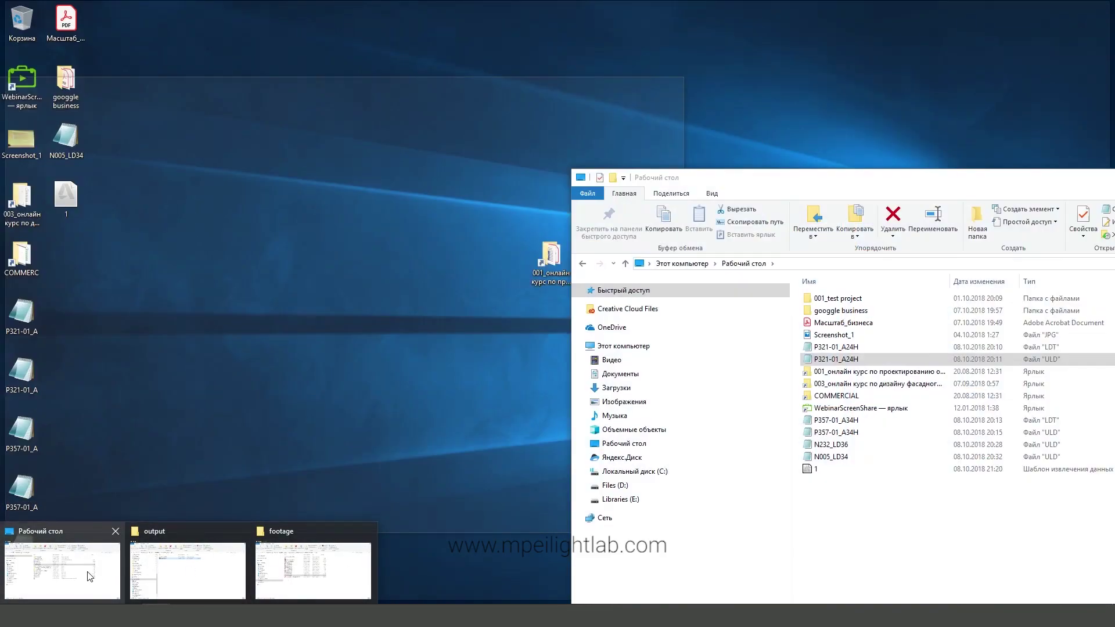
# Bring up the File Explorer window, enlarge it and browse to the Files (D:) drive.
pyautogui.click(90, 577)
pyautogui.moveTo(668, 177); pyautogui.dragTo(333, 90)
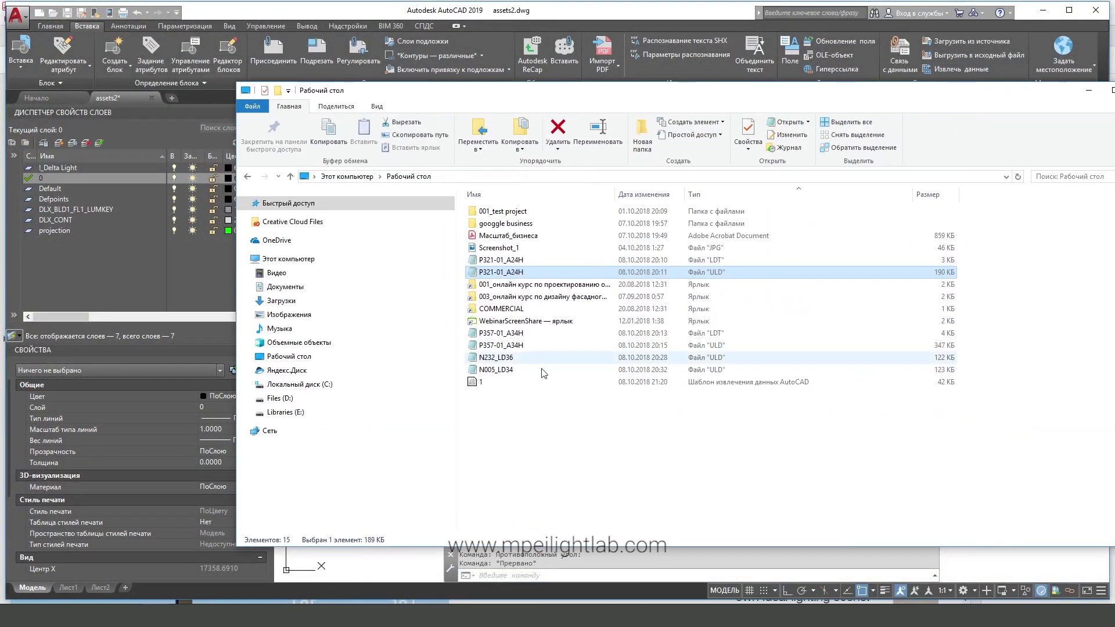
pyautogui.click(242, 204)
pyautogui.click(348, 328)
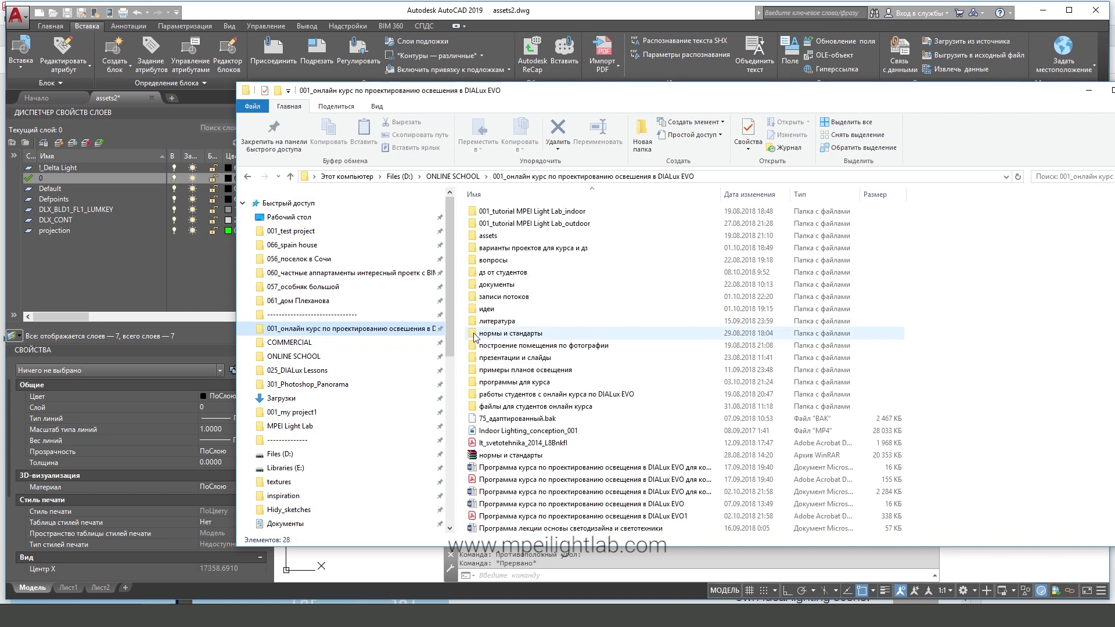
pyautogui.click(450, 177)
pyautogui.click(400, 176)
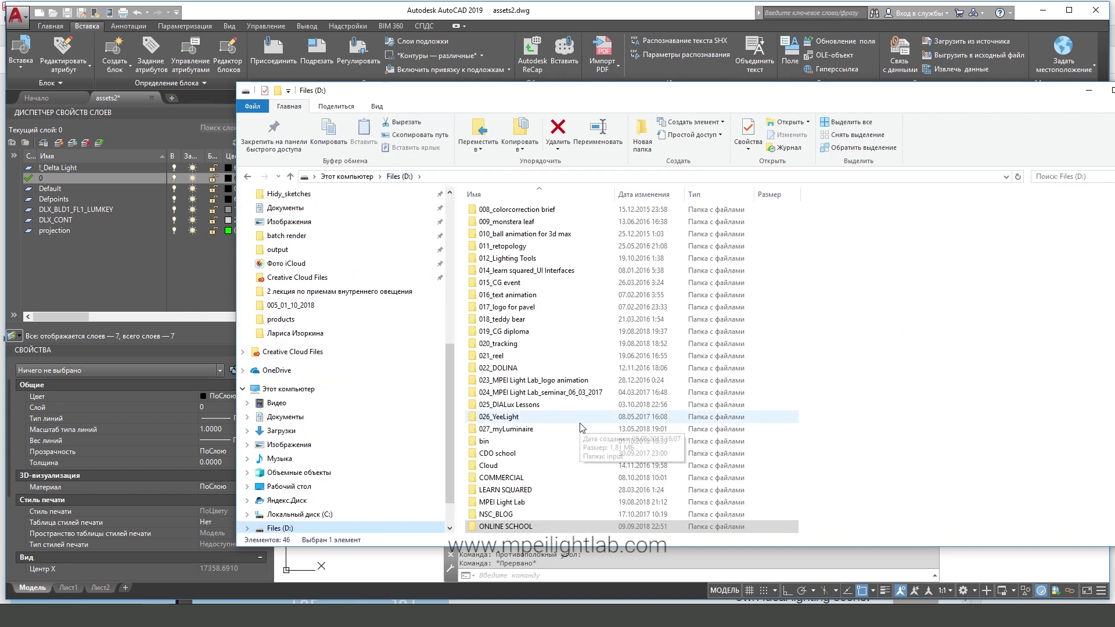
pyautogui.click(519, 393)
pyautogui.doubleClick(518, 394)
pyautogui.scroll(-5, 519, 393)
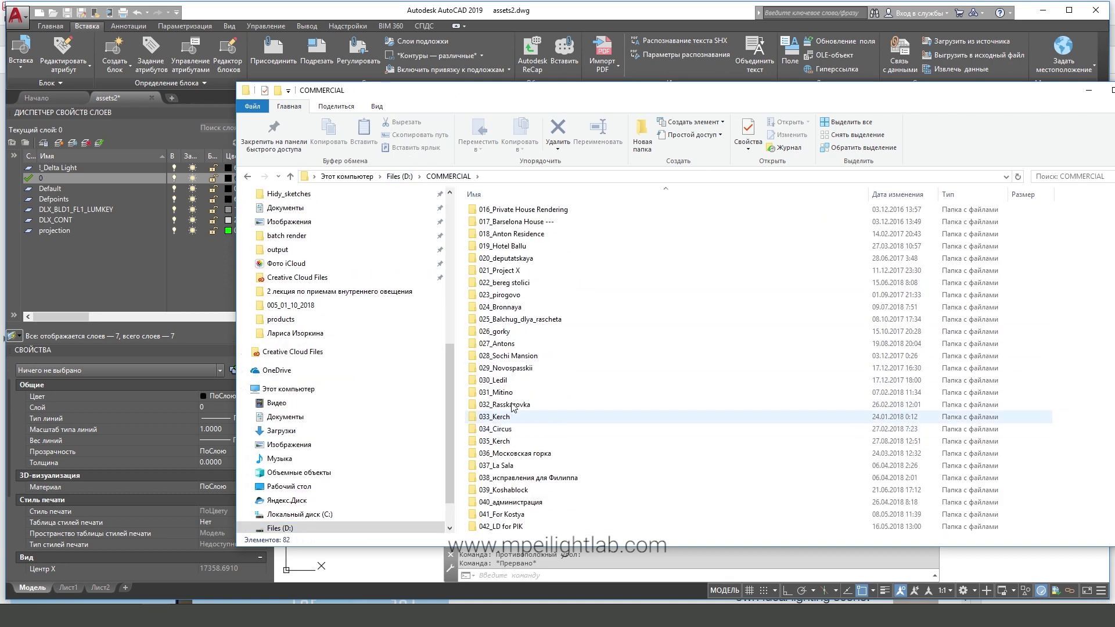
pyautogui.scroll(-3, 519, 393)
pyautogui.click(399, 176)
pyautogui.scroll(-4, 499, 360)
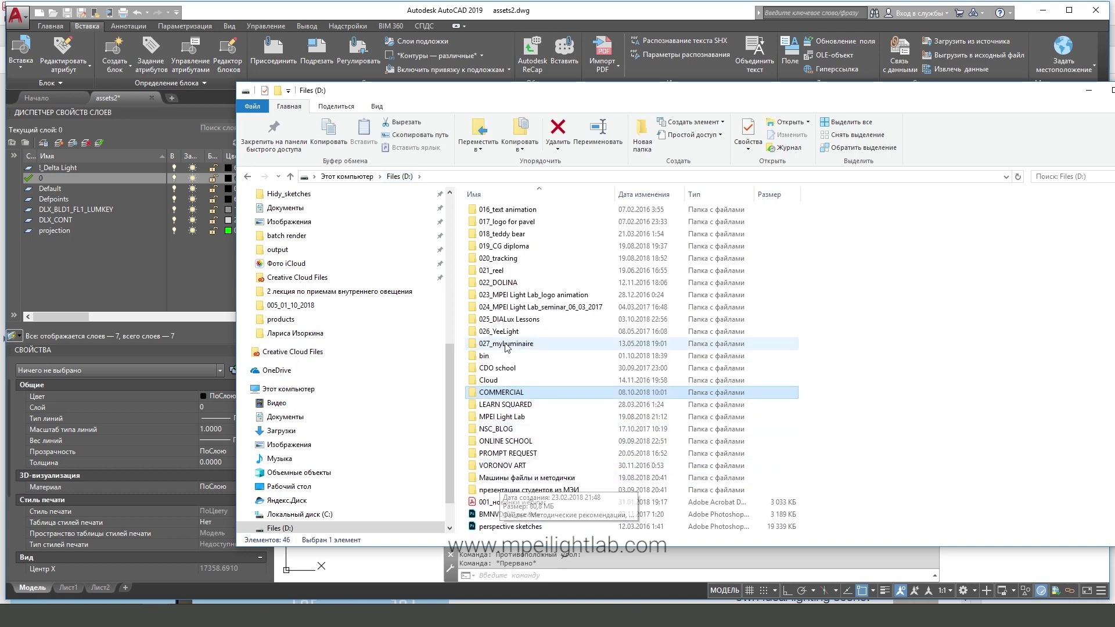
# Open SHIFTLINEM26.pdf from 025_DIALux Lessons > SPLITLINE M20 lesson > footage in Acrobat.
pyautogui.doubleClick(519, 324)
pyautogui.scroll(-3, 520, 324)
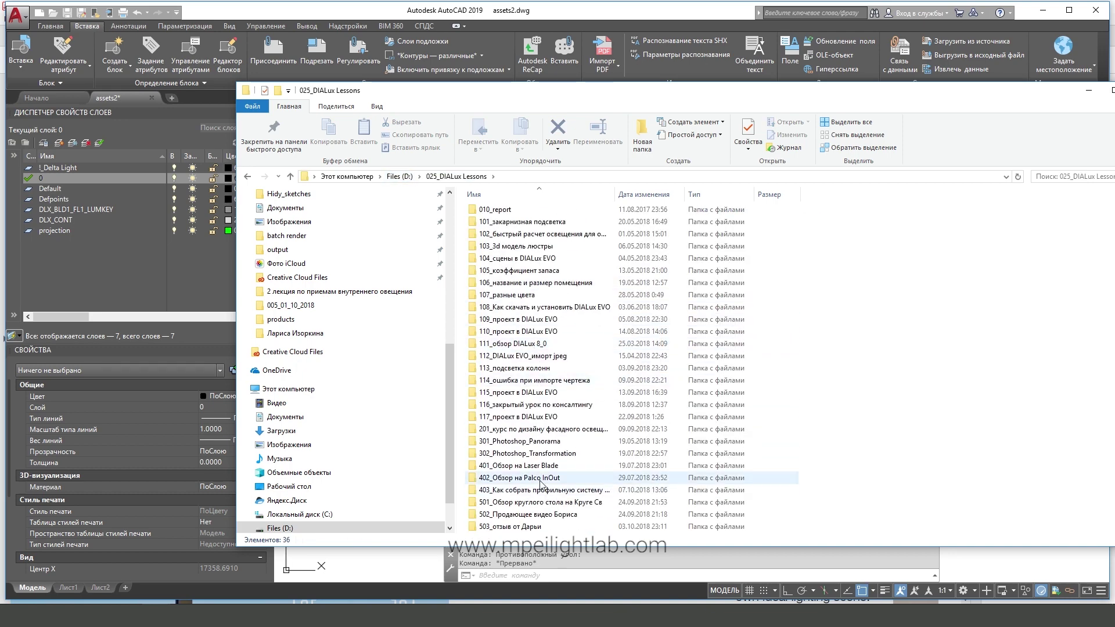
pyautogui.doubleClick(554, 493)
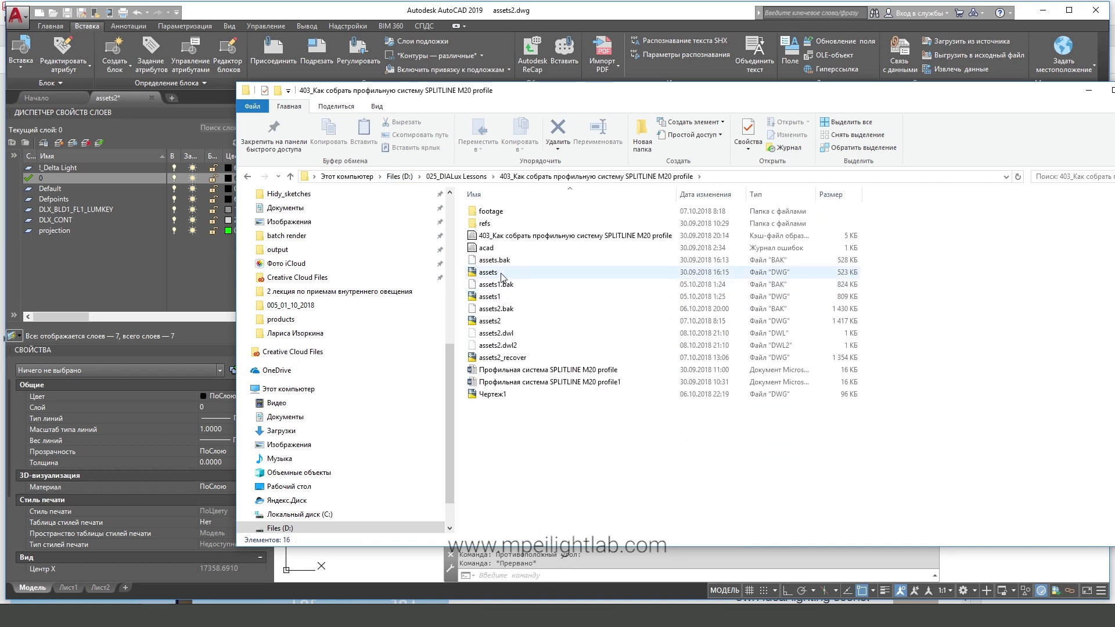
pyautogui.doubleClick(495, 212)
pyautogui.click(505, 346)
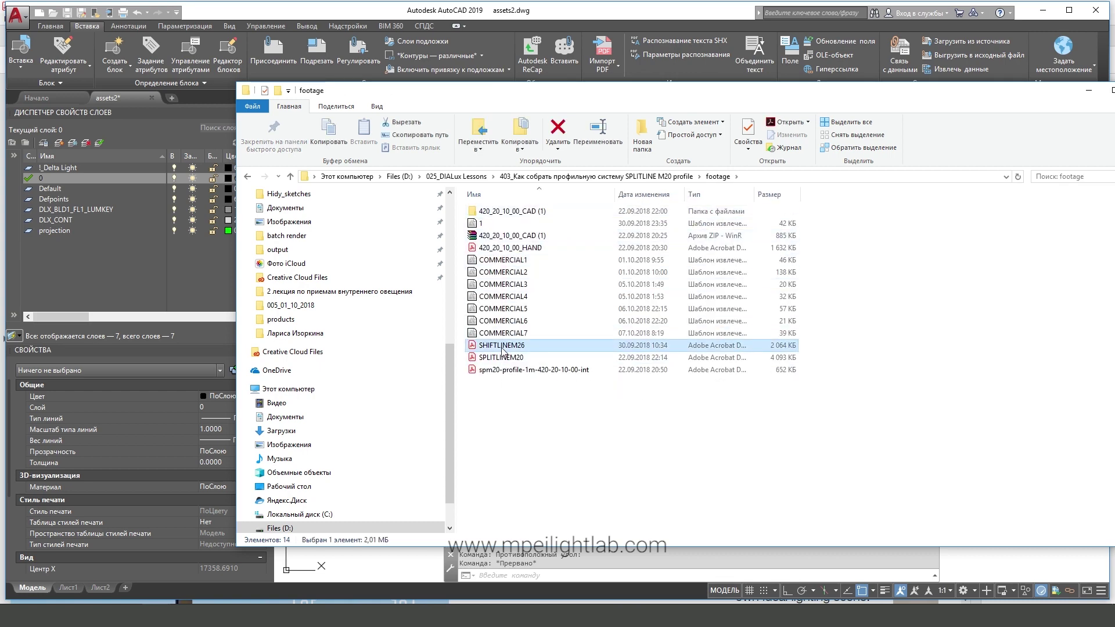
pyautogui.doubleClick(508, 347)
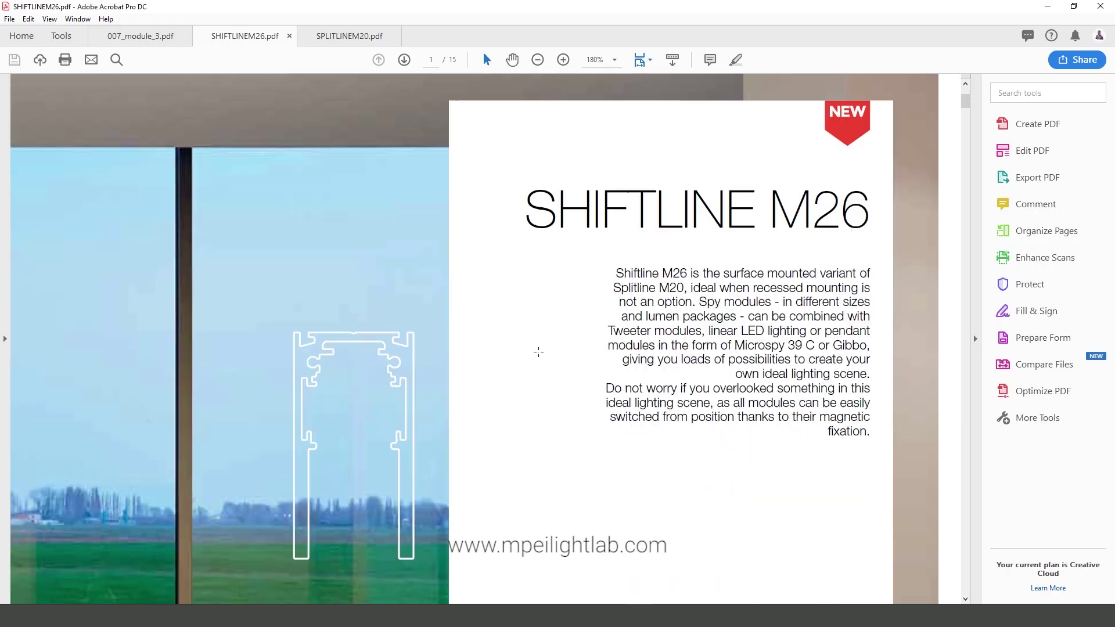
# Switch to the SPLITLINEM20 catalogue and view it at 100% size.
pyautogui.hotkey('ctrl', 'Tab')
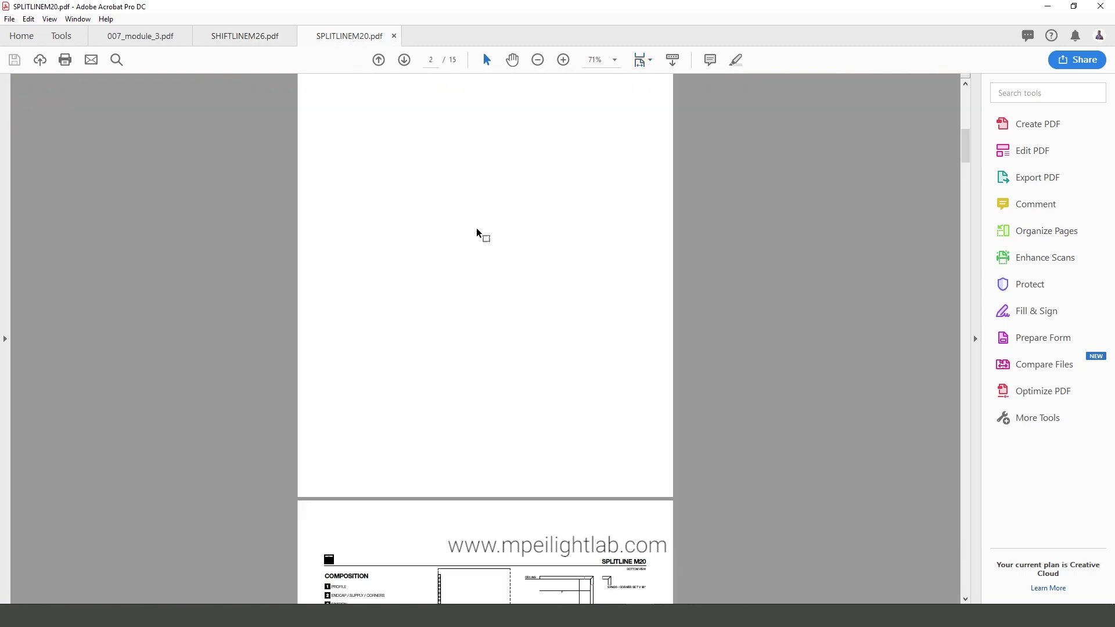
pyautogui.scroll(3, 491, 357)
pyautogui.scroll(5, 523, 337)
pyautogui.scroll(2, 551, 312)
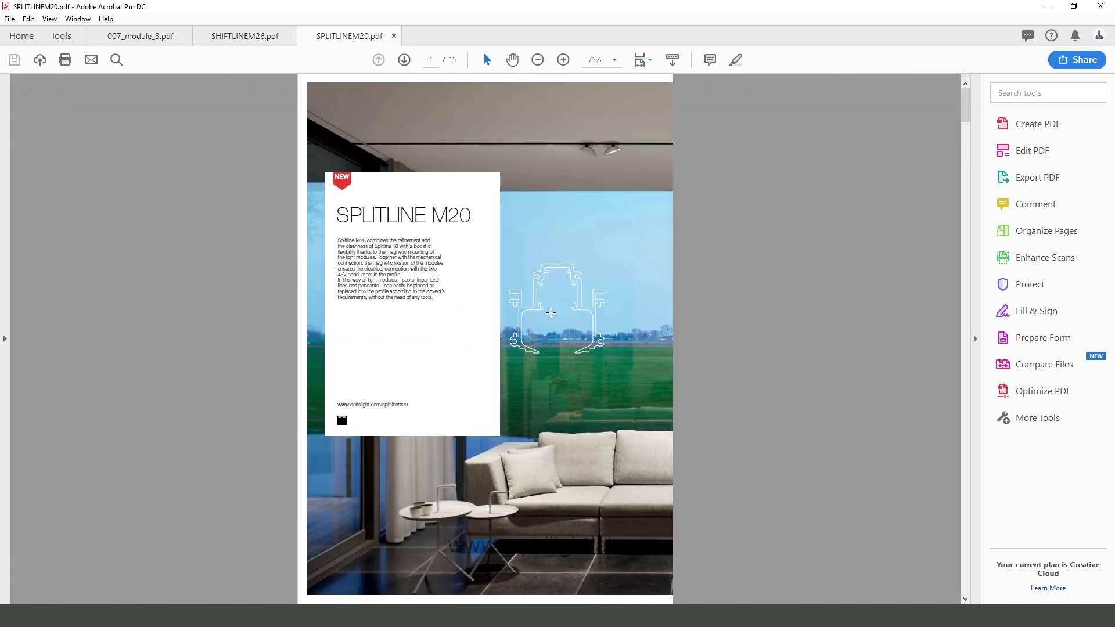
pyautogui.hotkey('ctrl', '1')
# Scroll down page 3 to the SPM20 corner, connector and FIXATION set components.
pyautogui.scroll(-5, 606, 386)
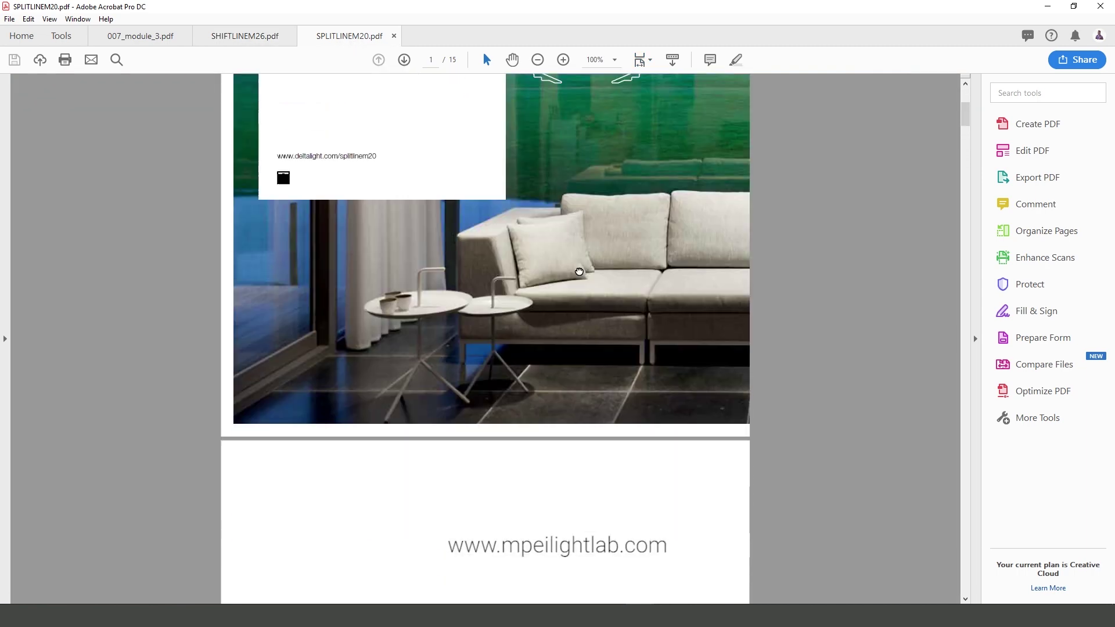
pyautogui.scroll(-5, 529, 326)
pyautogui.scroll(-5, 529, 327)
pyautogui.scroll(-5, 526, 220)
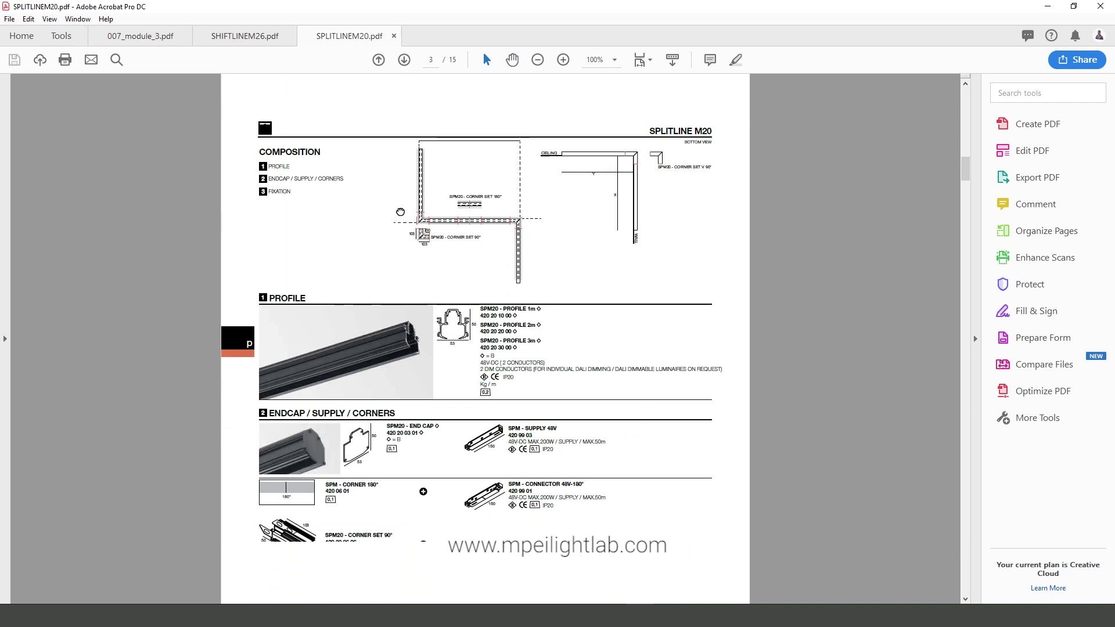
pyautogui.scroll(-1, 525, 198)
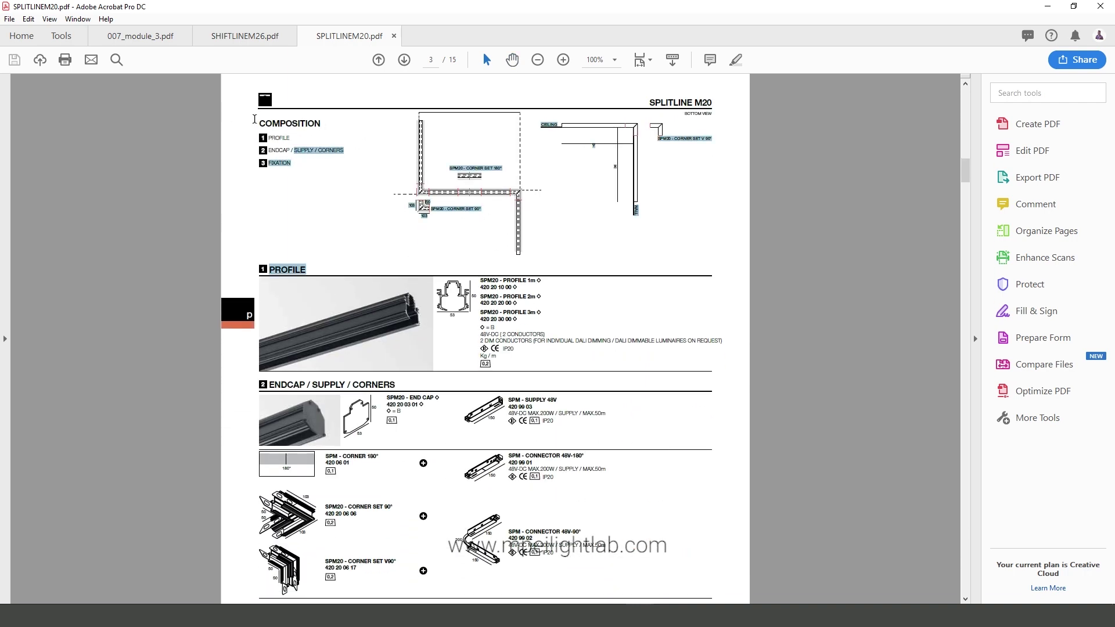
pyautogui.scroll(-5, 325, 250)
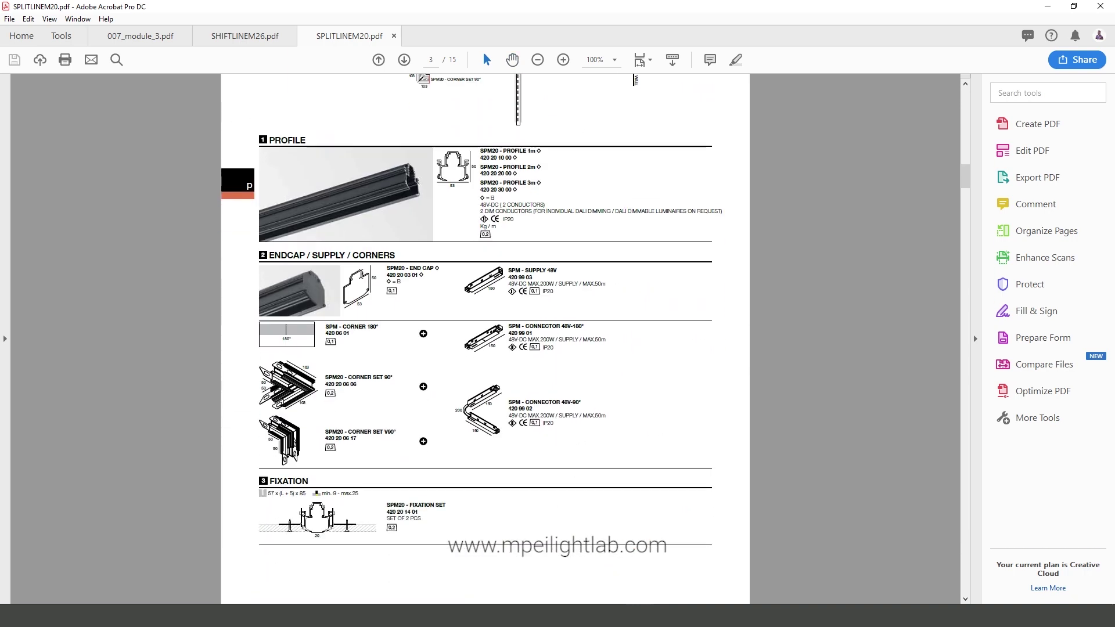
pyautogui.scroll(-4, 337, 249)
pyautogui.scroll(-2, 340, 325)
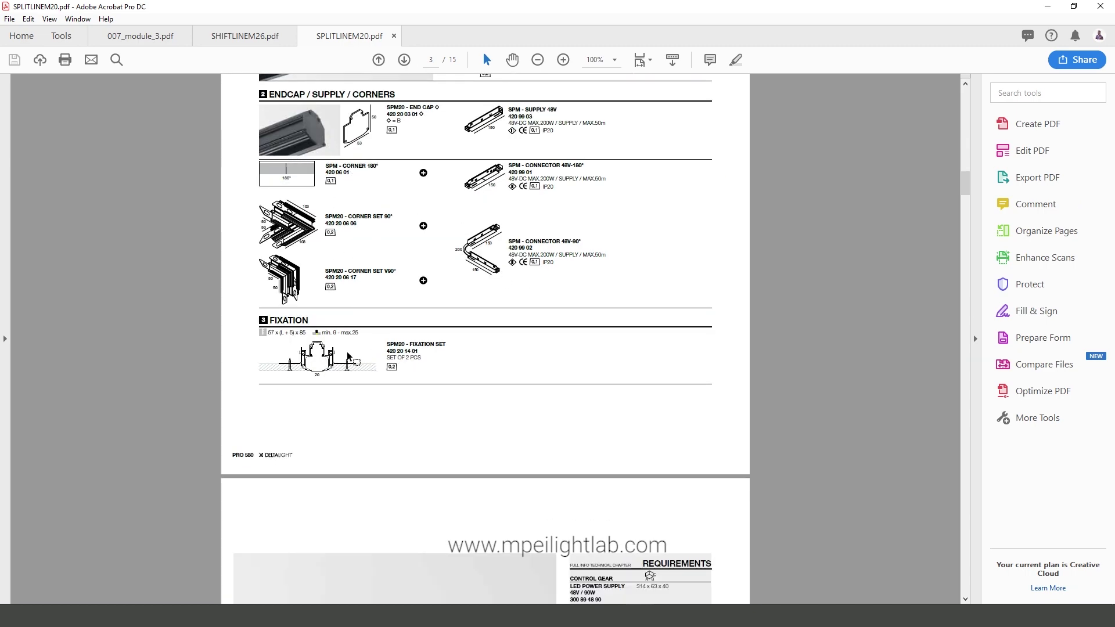
pyautogui.keyDown('ctrl'); pyautogui.scroll(2, 337, 355); pyautogui.keyUp('ctrl')
pyautogui.scroll(-4, 258, 399)
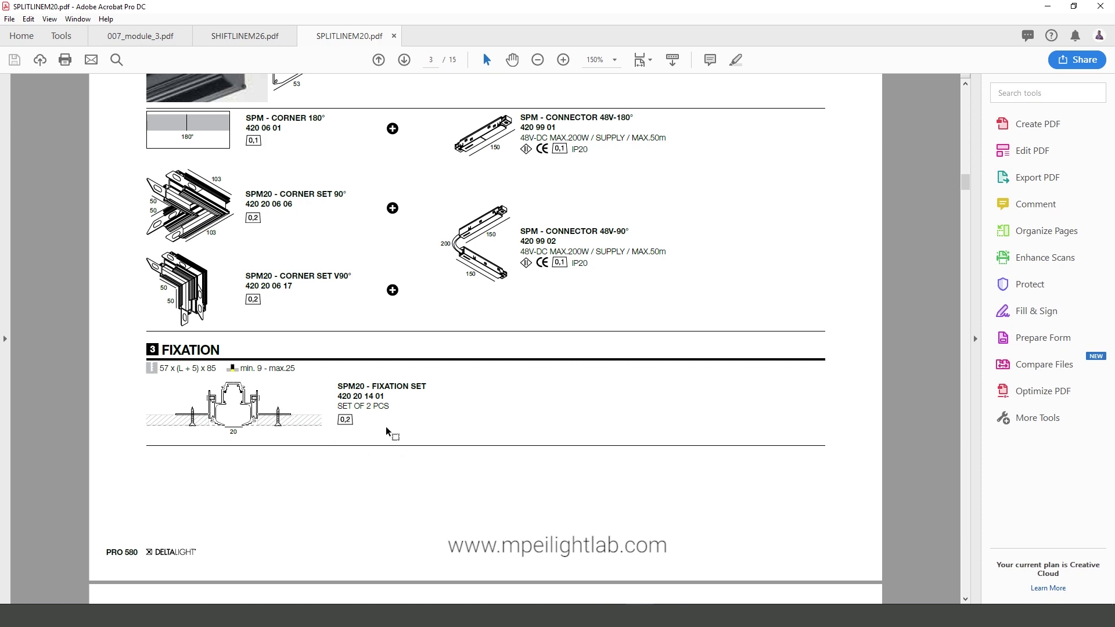
pyautogui.hotkey('alt', 'Tab')
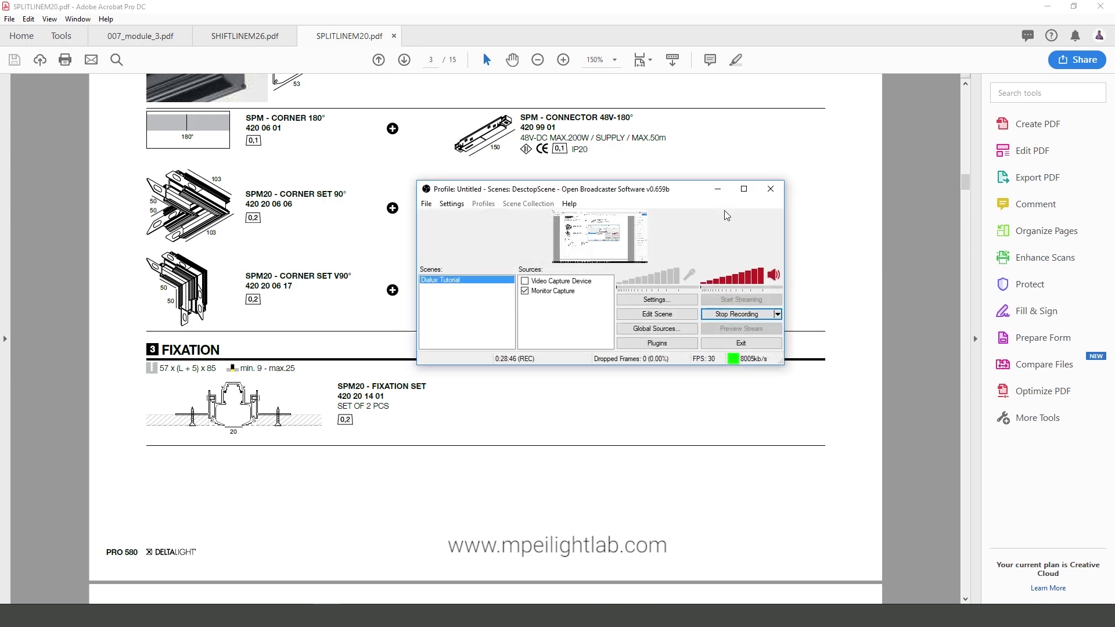
# Scroll down through the catalogue's luminaire pages 4–8.
pyautogui.click(717, 189)
pyautogui.scroll(-2, 428, 453)
pyautogui.scroll(-10, 425, 425)
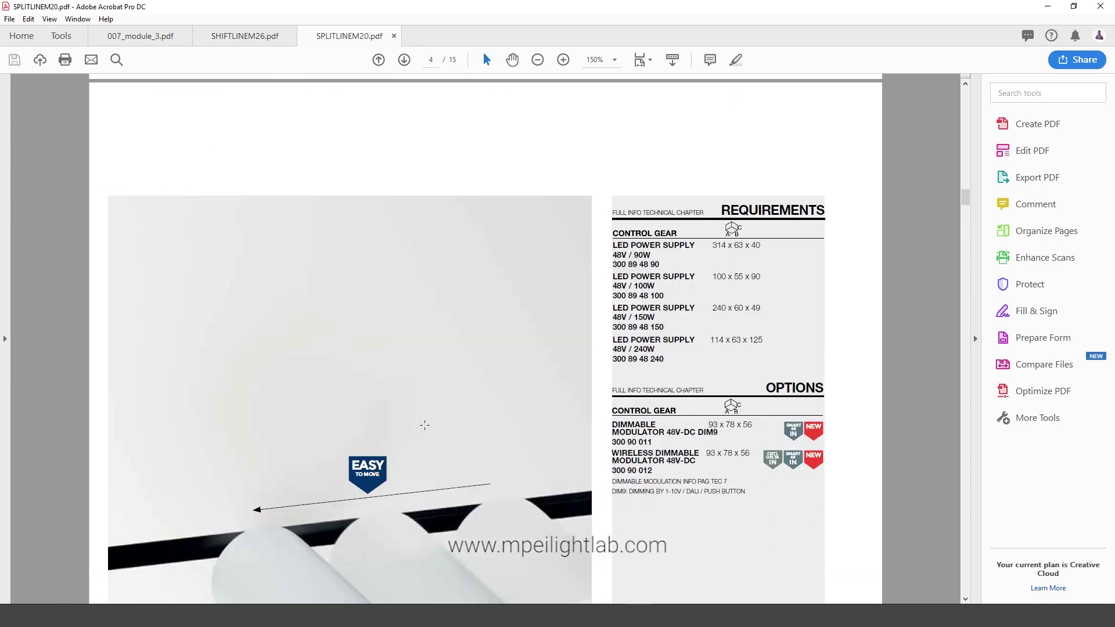
pyautogui.scroll(-3, 425, 425)
pyautogui.scroll(-1, 620, 272)
pyautogui.keyDown('ctrl'); pyautogui.scroll(-1, 620, 271); pyautogui.keyUp('ctrl')
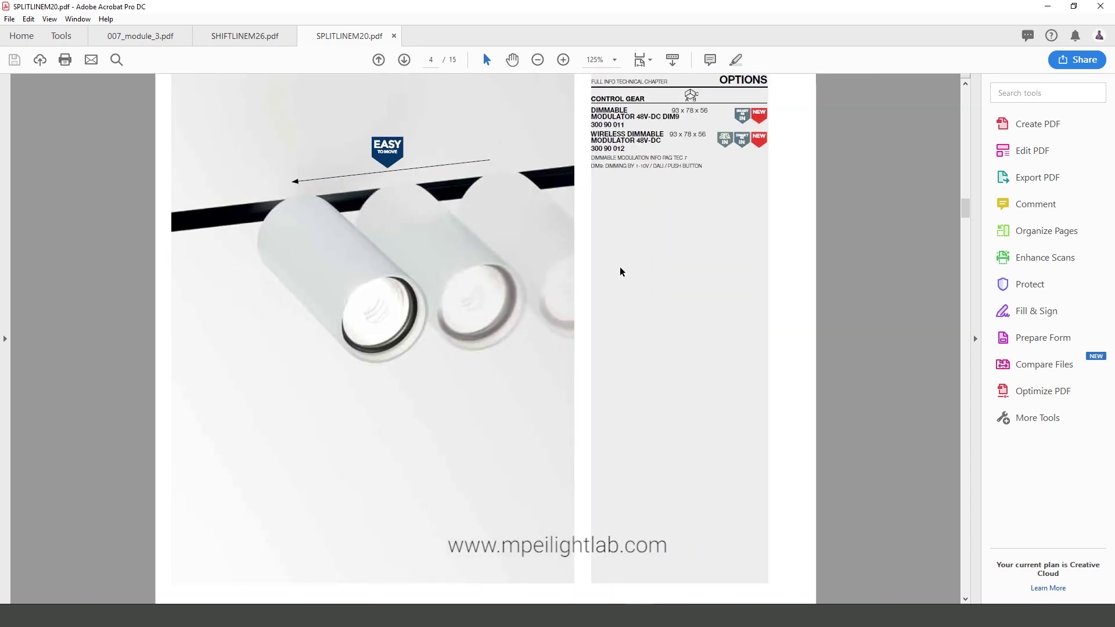
pyautogui.keyDown('ctrl'); pyautogui.scroll(-1, 620, 272); pyautogui.keyUp('ctrl')
pyautogui.scroll(-4, 583, 241)
pyautogui.scroll(-4, 510, 331)
pyautogui.scroll(-3, 421, 298)
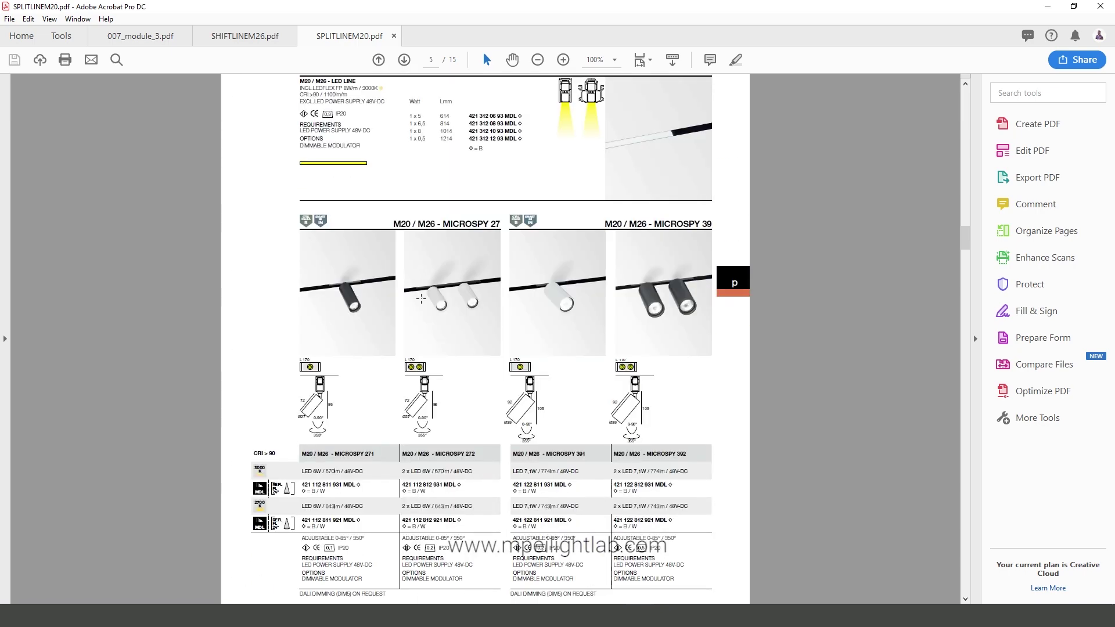
pyautogui.scroll(-4, 507, 339)
pyautogui.scroll(-2, 291, 142)
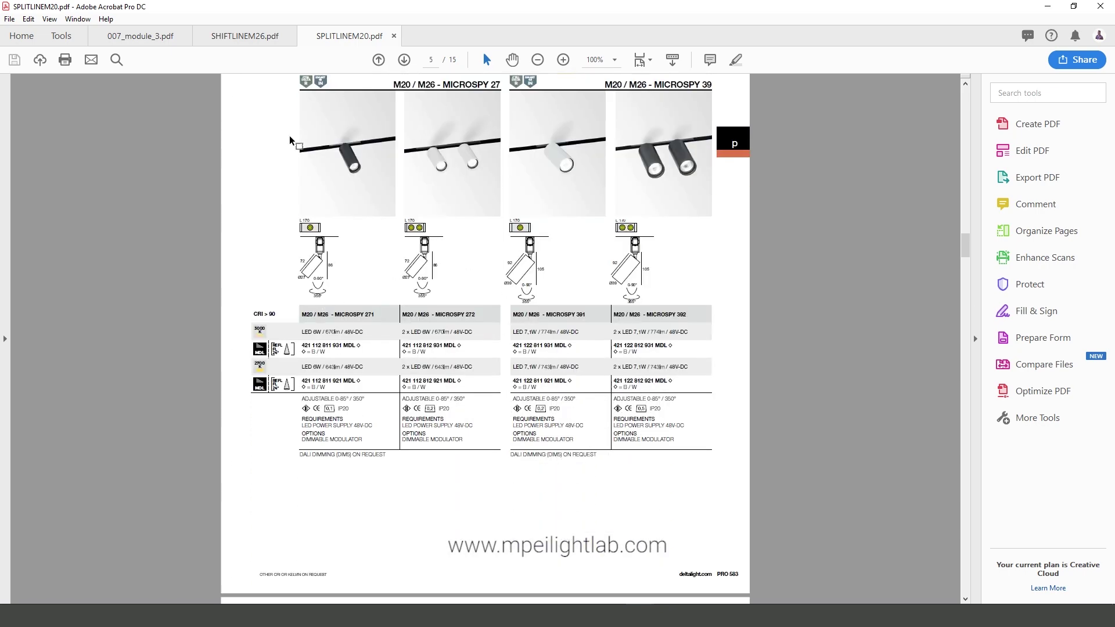
pyautogui.scroll(-15, 488, 263)
pyautogui.scroll(-15, 494, 275)
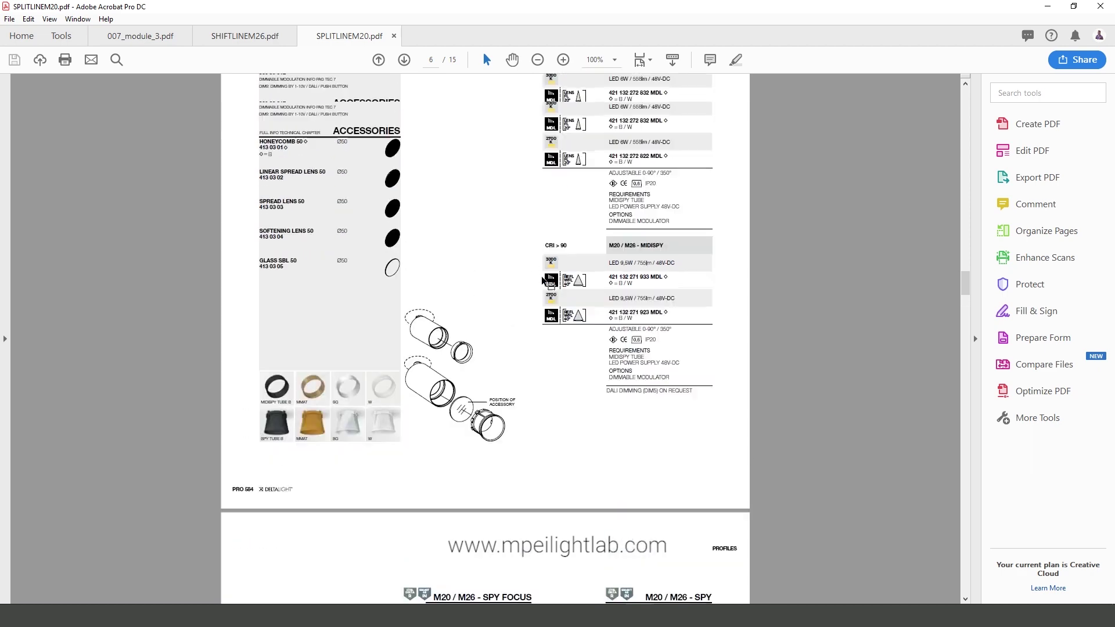
pyautogui.scroll(9, 654, 234)
pyautogui.scroll(-7, 638, 232)
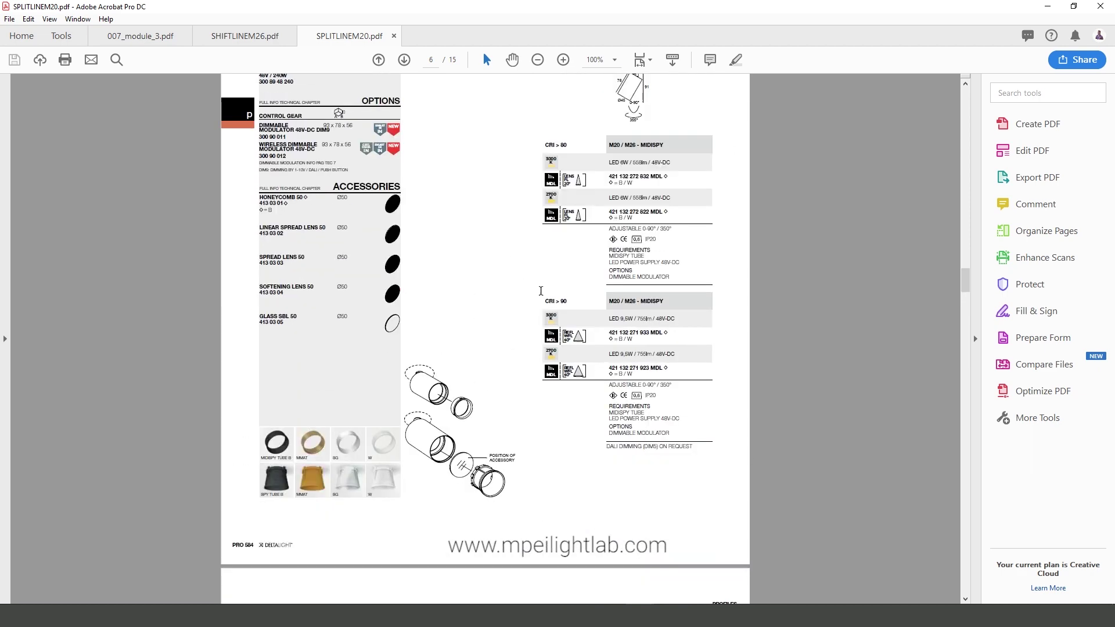
pyautogui.scroll(-11, 545, 289)
pyautogui.scroll(-9, 511, 290)
pyautogui.scroll(-13, 503, 294)
pyautogui.scroll(-10, 519, 299)
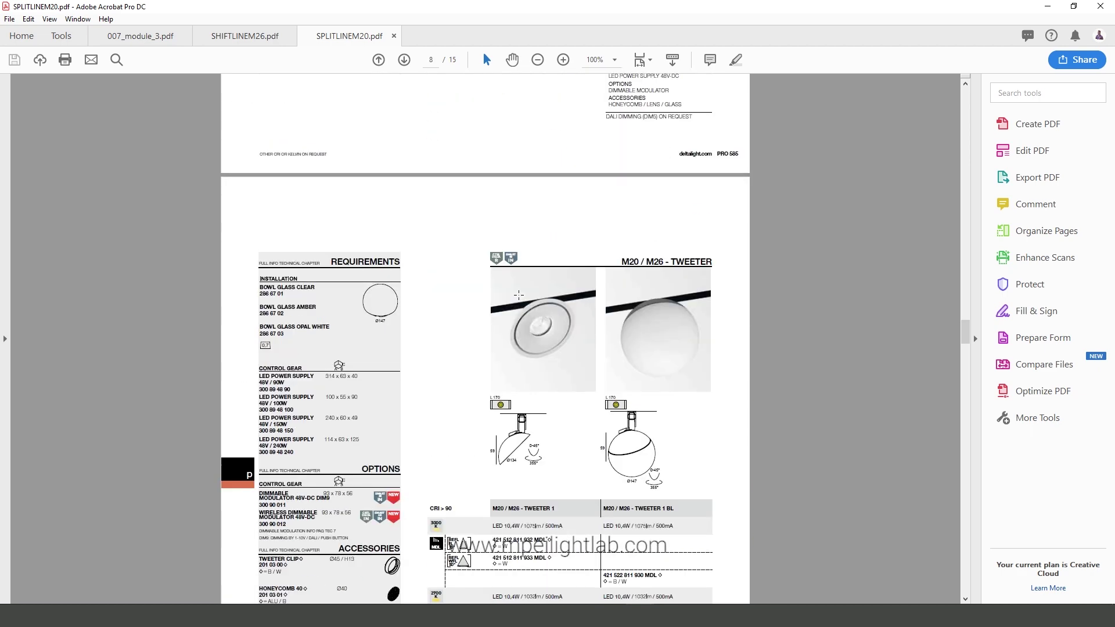
pyautogui.scroll(-12, 511, 302)
pyautogui.scroll(-7, 500, 305)
# Scroll back and forth reviewing the MICROSPY, MIDISPY, SPY and TWEETER pages.
pyautogui.scroll(10, 435, 315)
pyautogui.scroll(8, 435, 315)
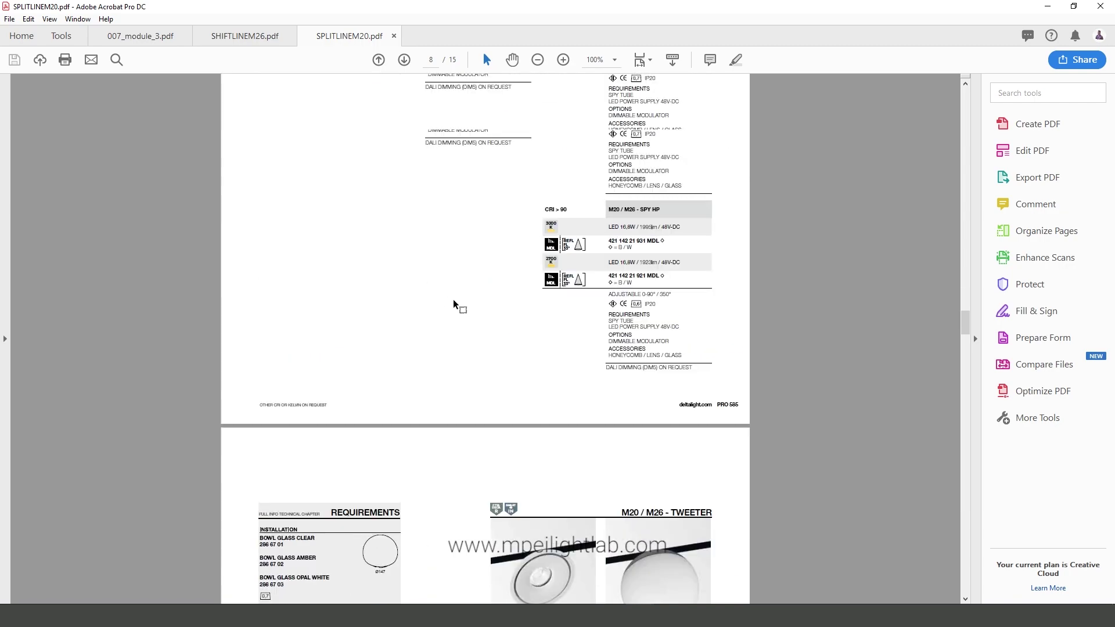
pyautogui.scroll(8, 455, 306)
pyautogui.scroll(8, 442, 308)
pyautogui.scroll(6, 435, 310)
pyautogui.scroll(8, 437, 312)
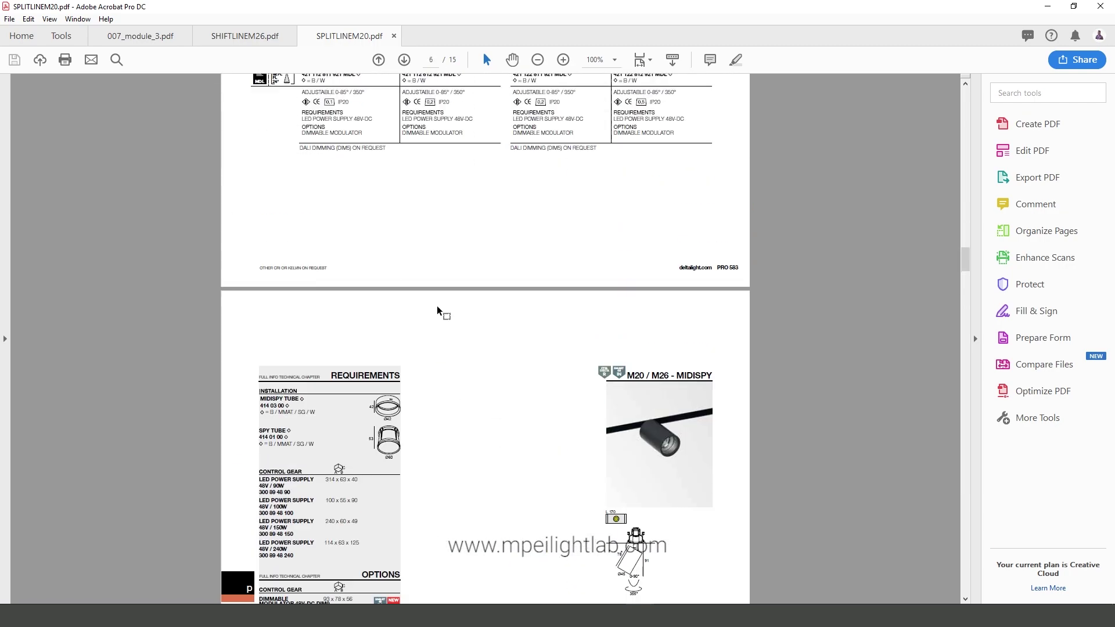
pyautogui.scroll(5, 437, 312)
pyautogui.scroll(5, 375, 302)
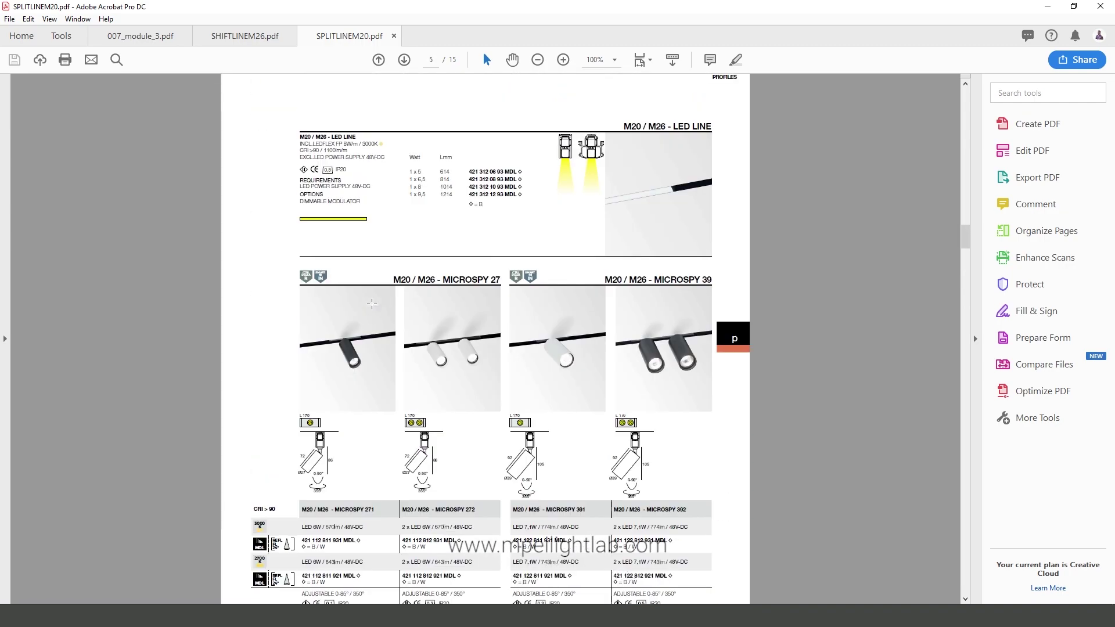
pyautogui.scroll(-5, 383, 301)
pyautogui.scroll(-4, 399, 299)
pyautogui.scroll(-2, 503, 314)
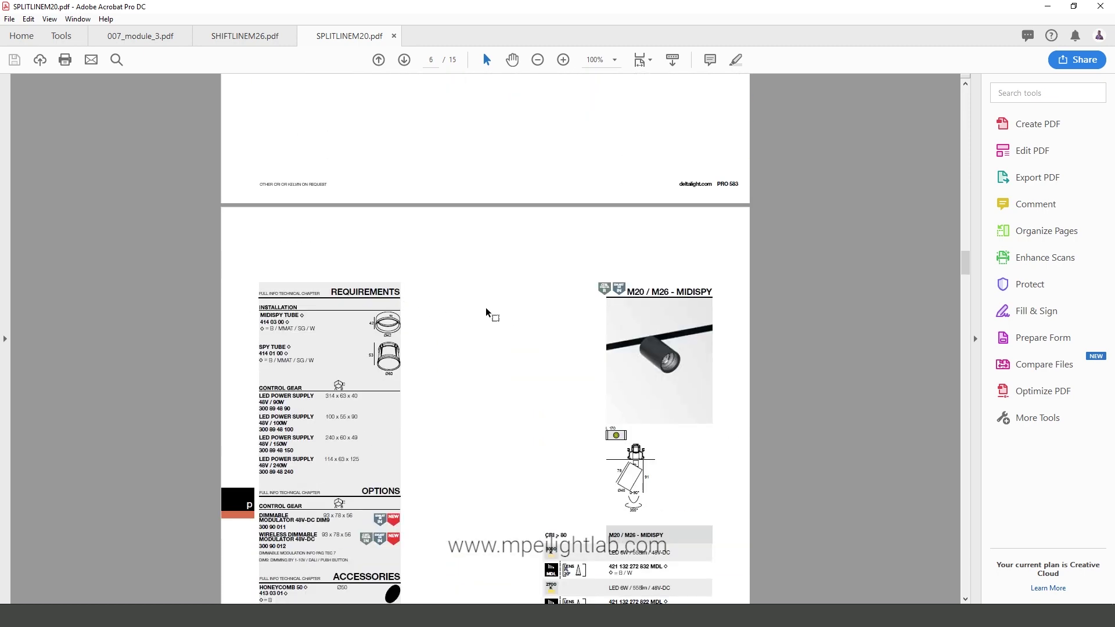
pyautogui.scroll(-3, 488, 312)
pyautogui.scroll(-1, 490, 312)
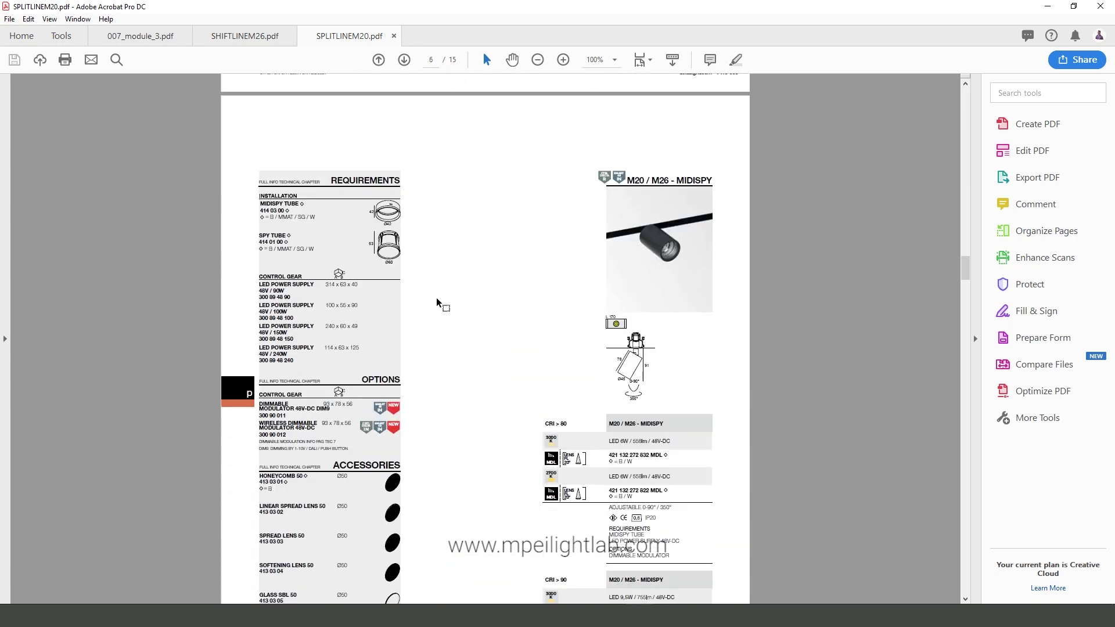
pyautogui.scroll(10, 438, 303)
pyautogui.scroll(3, 442, 293)
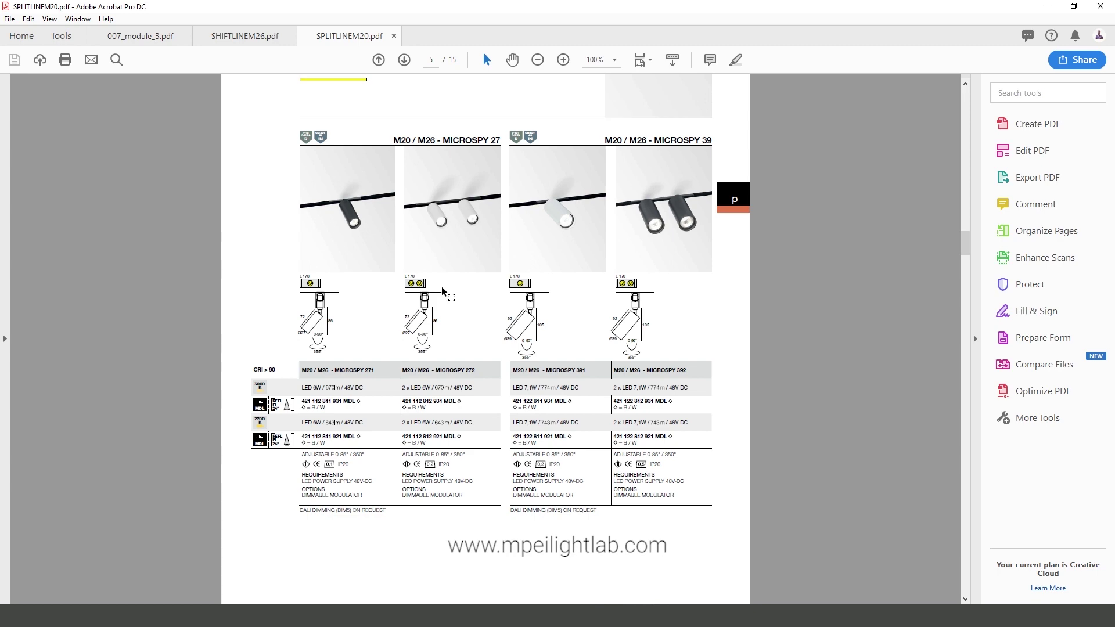
pyautogui.scroll(-8, 442, 291)
pyautogui.scroll(7, 443, 294)
pyautogui.scroll(-14, 564, 354)
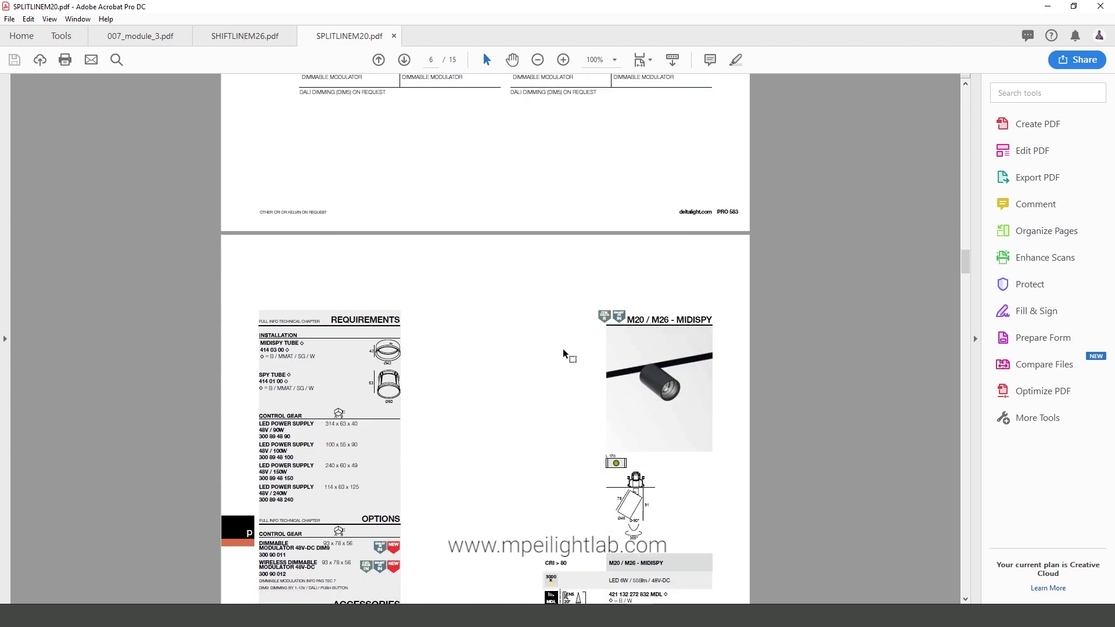
pyautogui.scroll(-3, 564, 353)
pyautogui.scroll(-2, 581, 348)
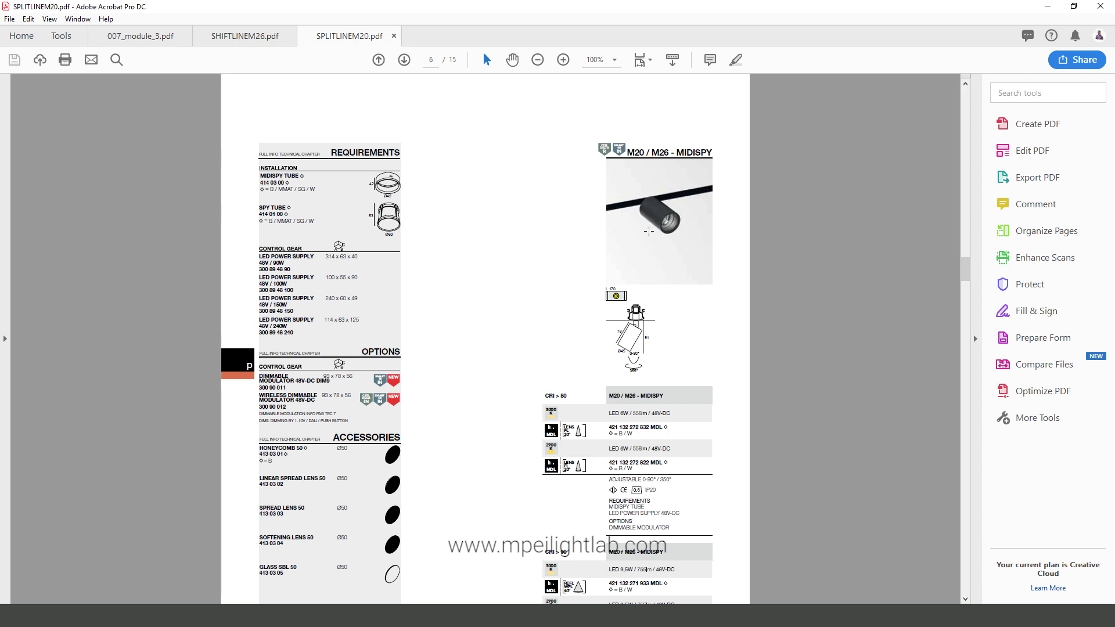
pyautogui.scroll(-2, 399, 296)
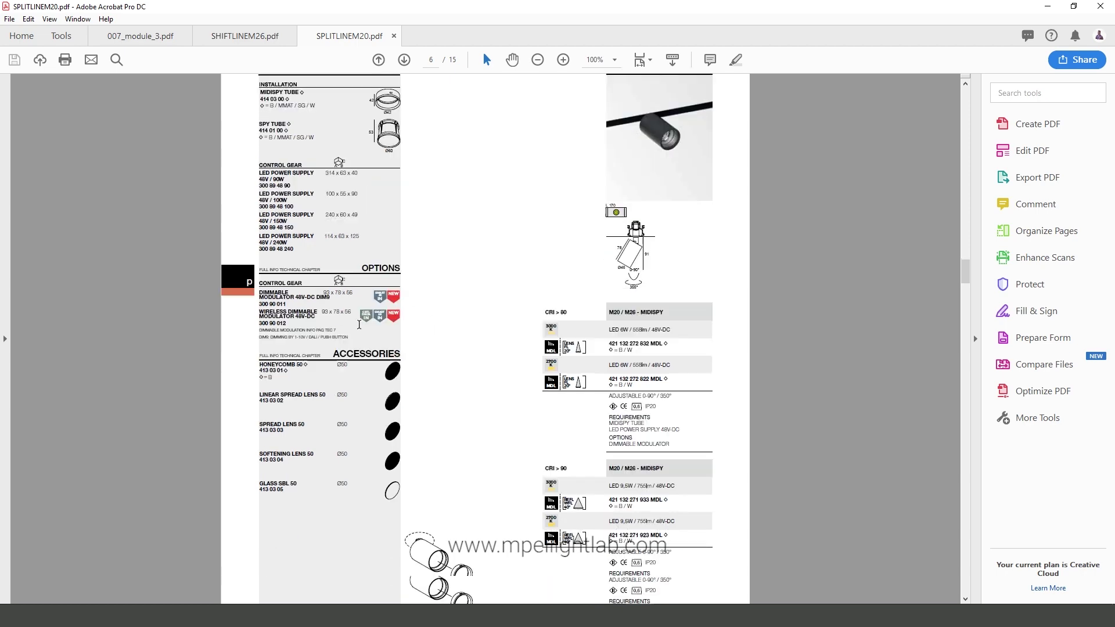
pyautogui.scroll(-3, 372, 372)
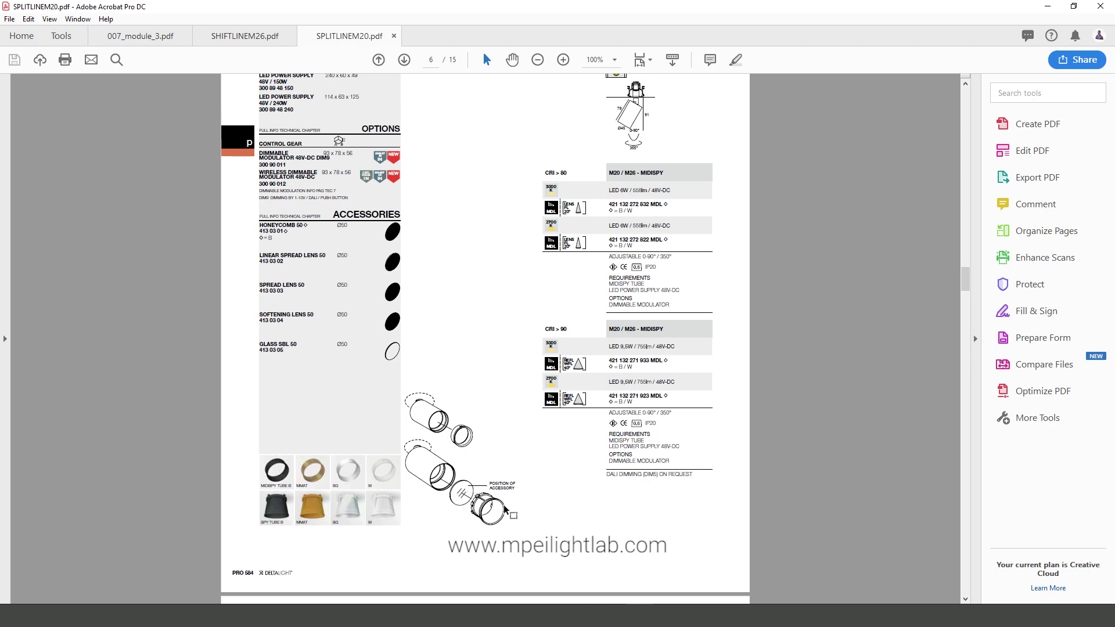
pyautogui.scroll(-10, 523, 395)
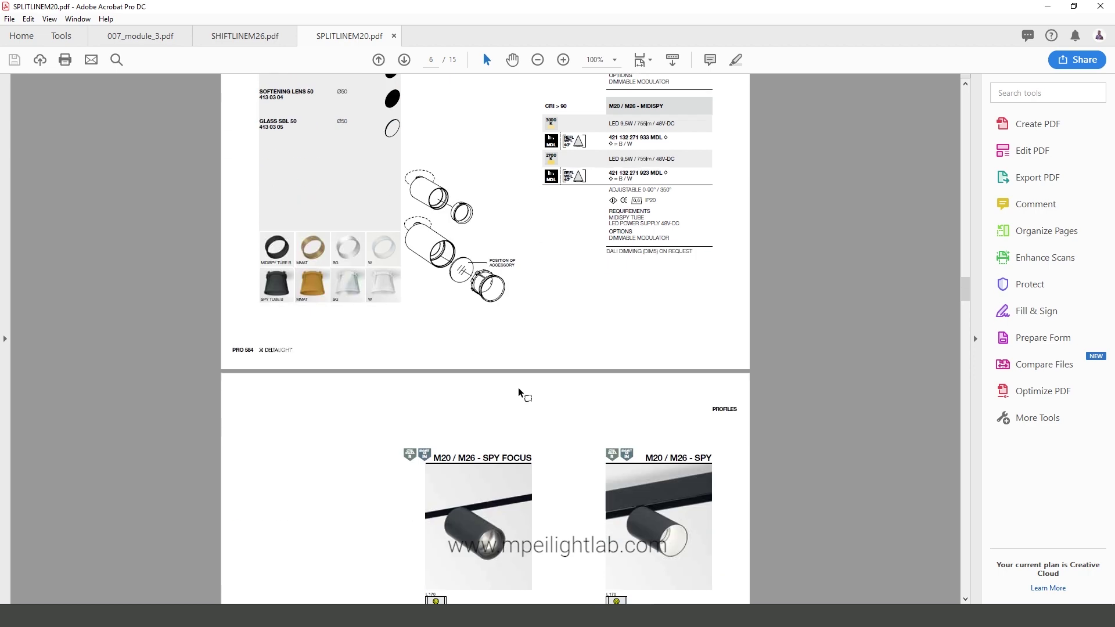
pyautogui.scroll(10, 522, 397)
pyautogui.scroll(4, 464, 383)
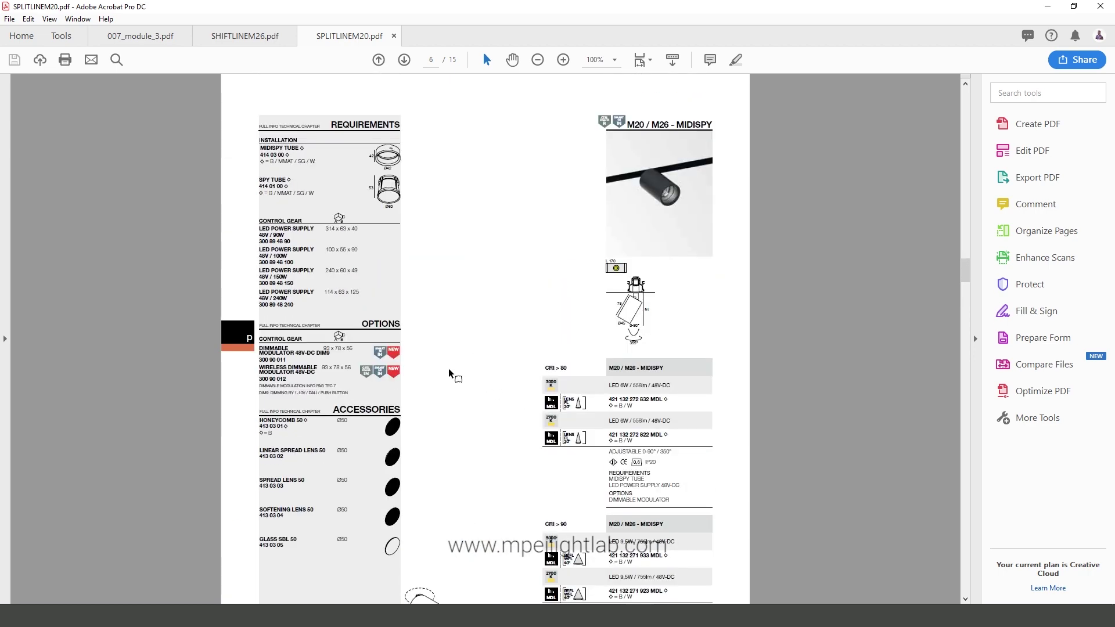
pyautogui.scroll(3, 450, 375)
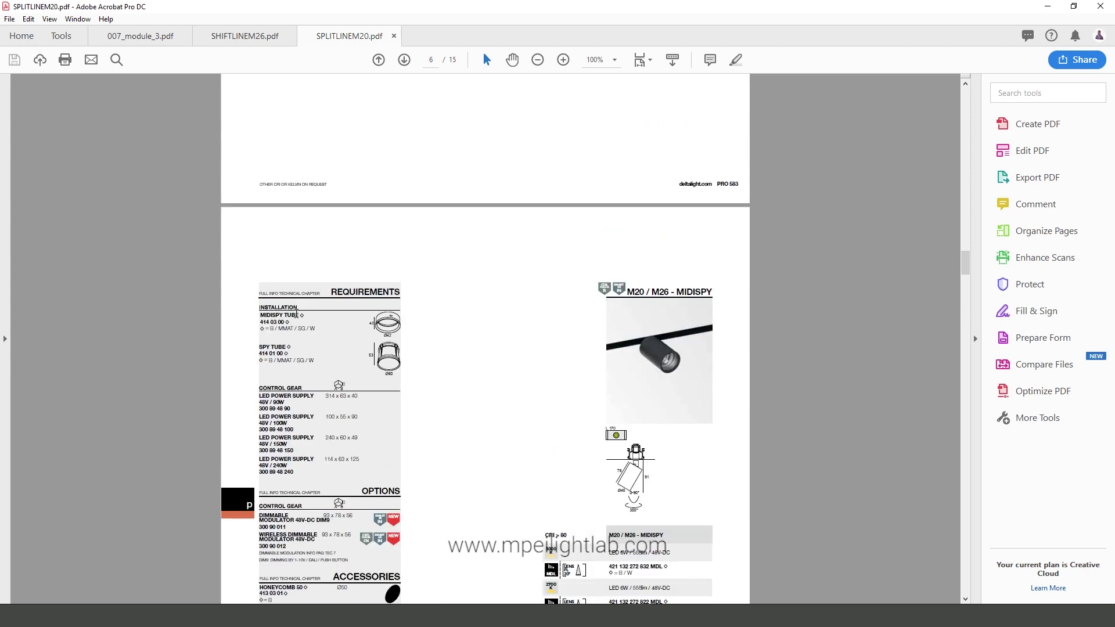
pyautogui.scroll(-3, 461, 390)
pyautogui.scroll(-10, 465, 387)
pyautogui.scroll(-3, 471, 378)
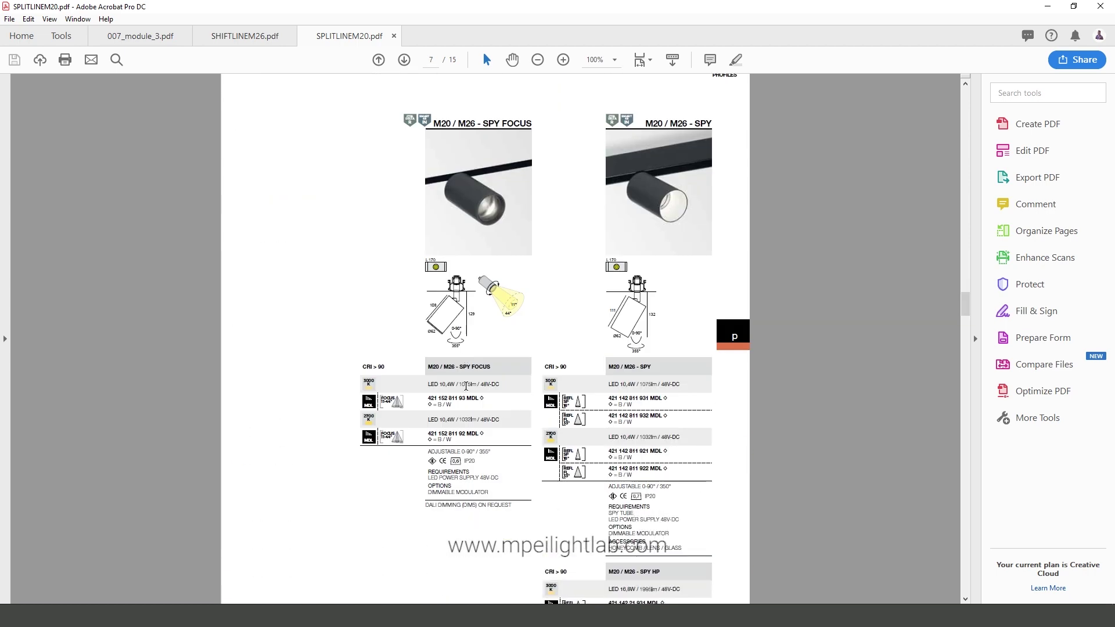
pyautogui.scroll(-4, 656, 153)
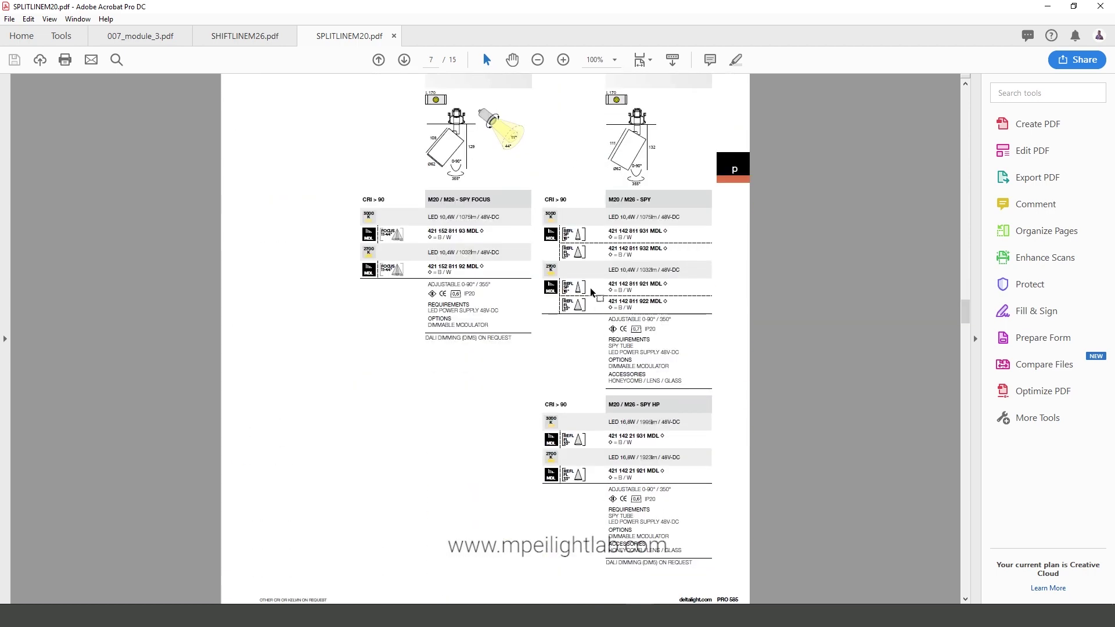
pyautogui.scroll(-7, 657, 152)
pyautogui.scroll(2, 871, 325)
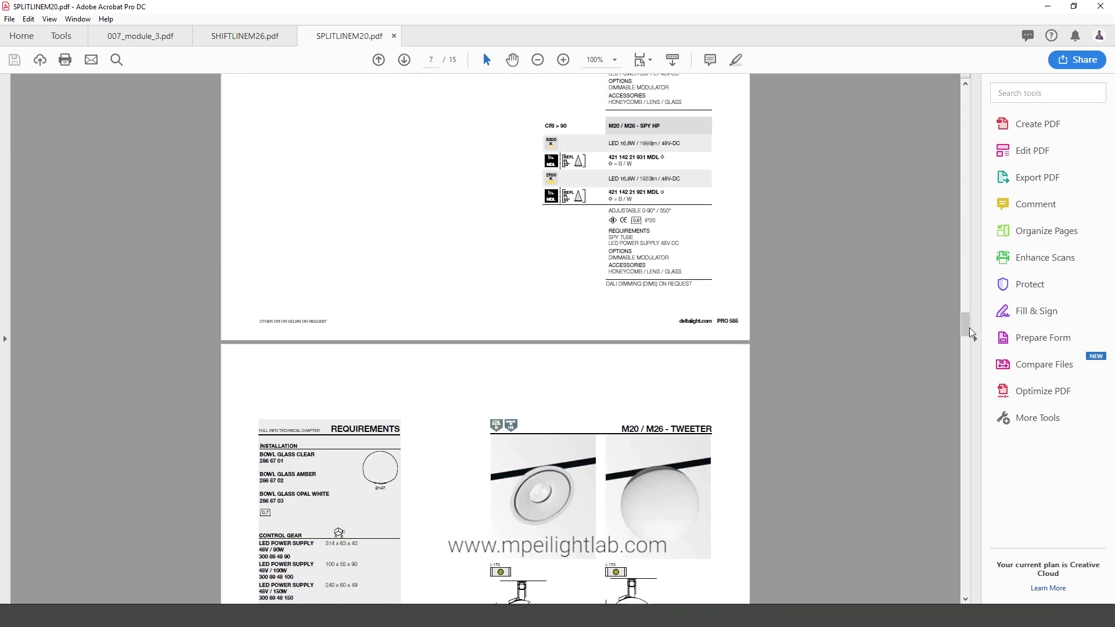
# Drag the scrollbar back up to the M20 / M26 - LED LINE block on page 5.
pyautogui.moveTo(965, 328); pyautogui.dragTo(960, 247)
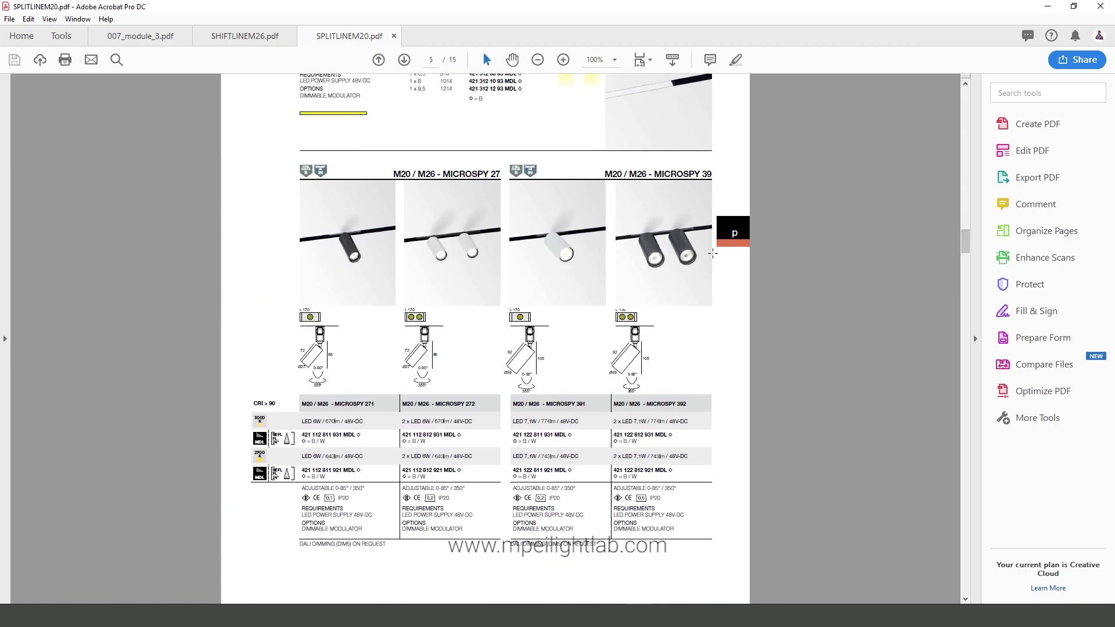
pyautogui.scroll(5, 522, 311)
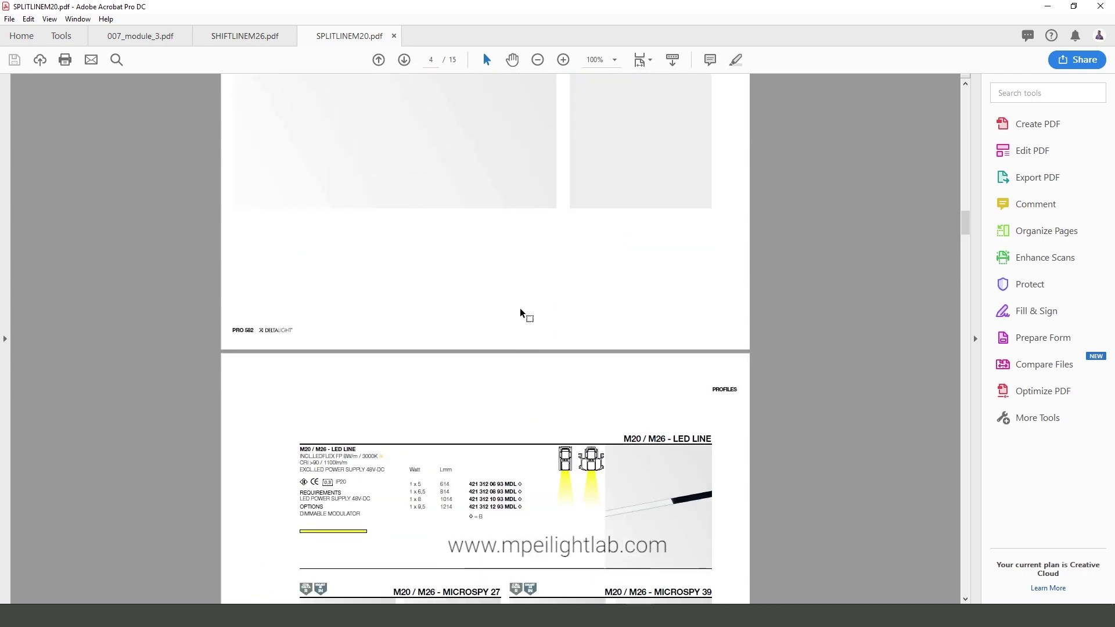
pyautogui.scroll(-3, 522, 314)
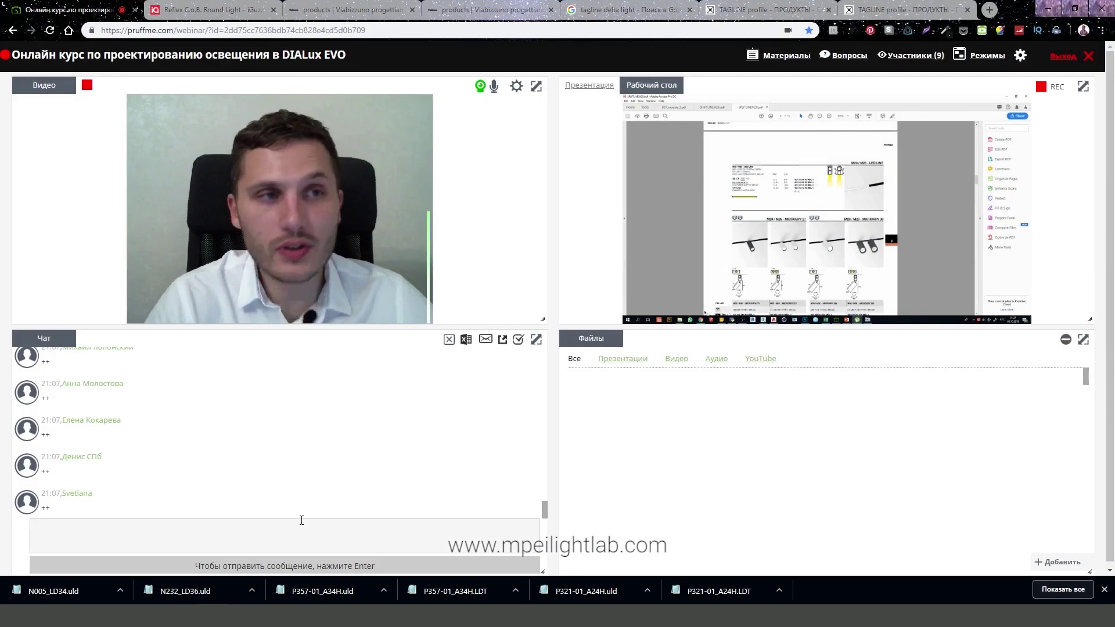